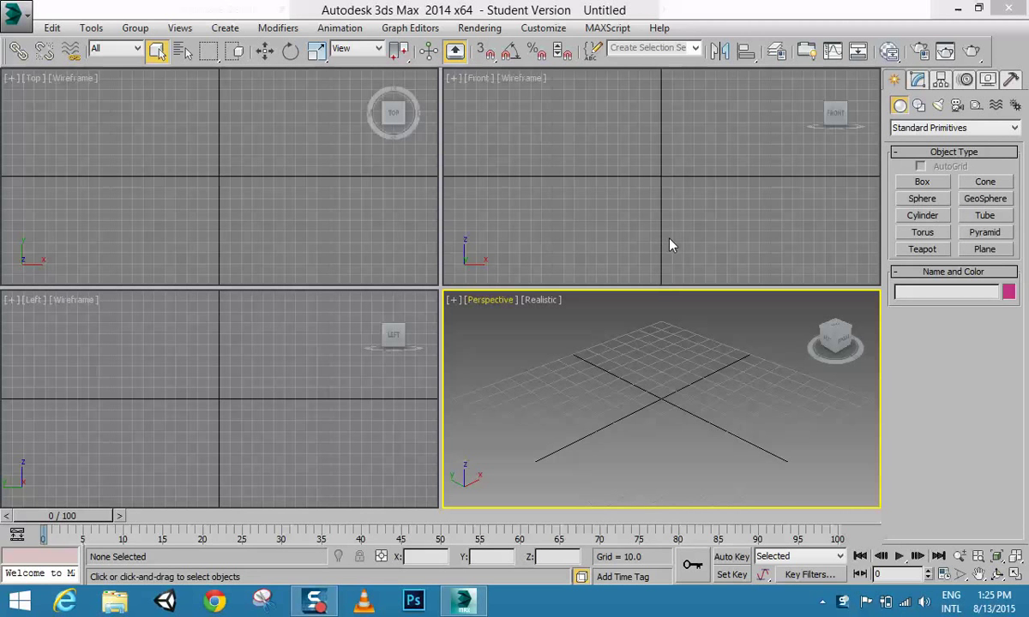
left_click(924, 200)
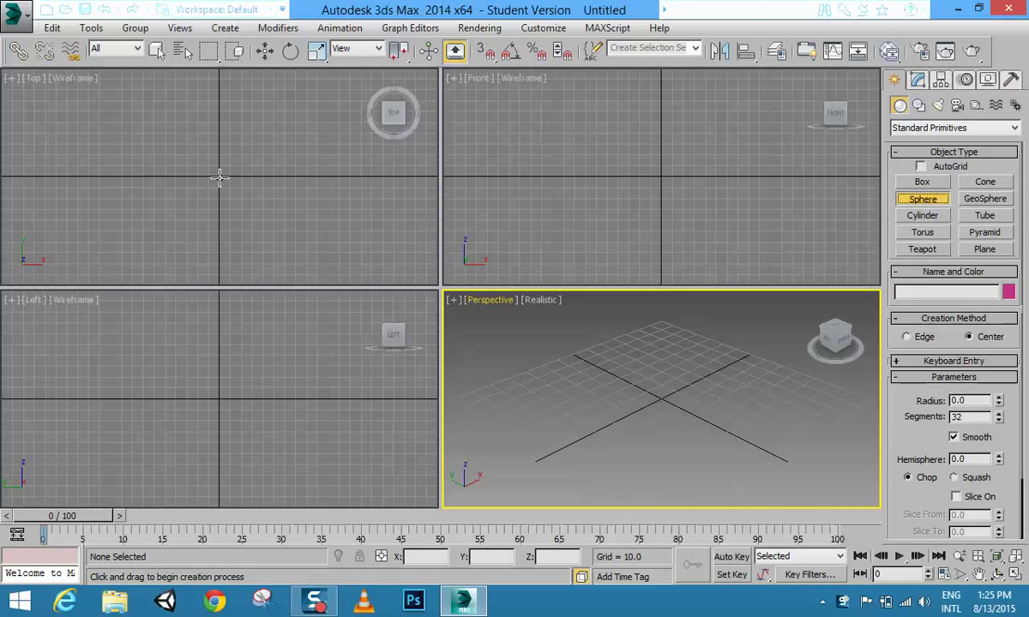
left_click_drag(220, 178, 269, 221)
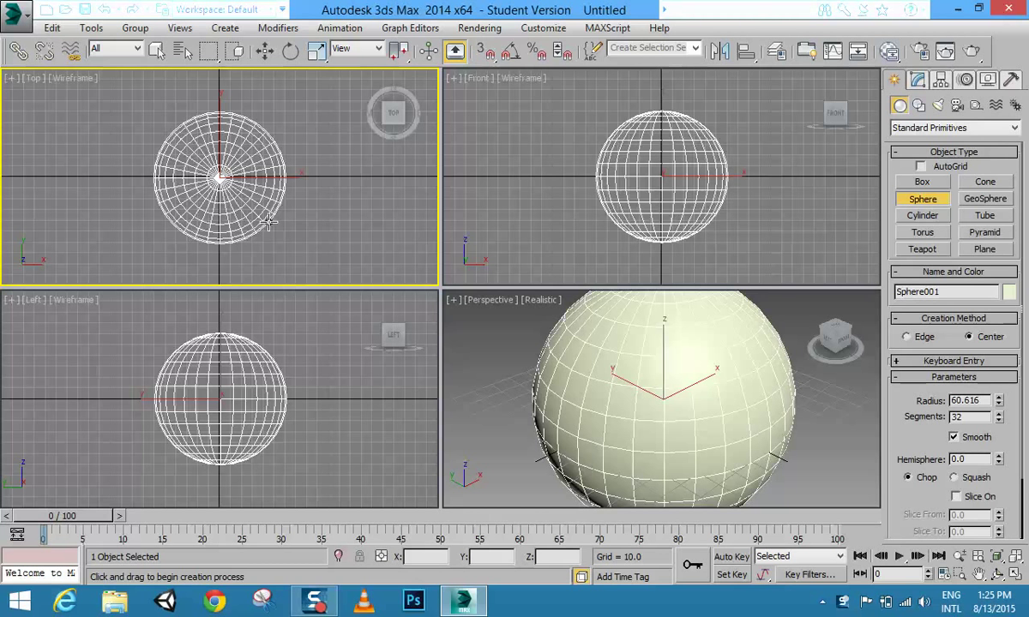
right_click(267, 222)
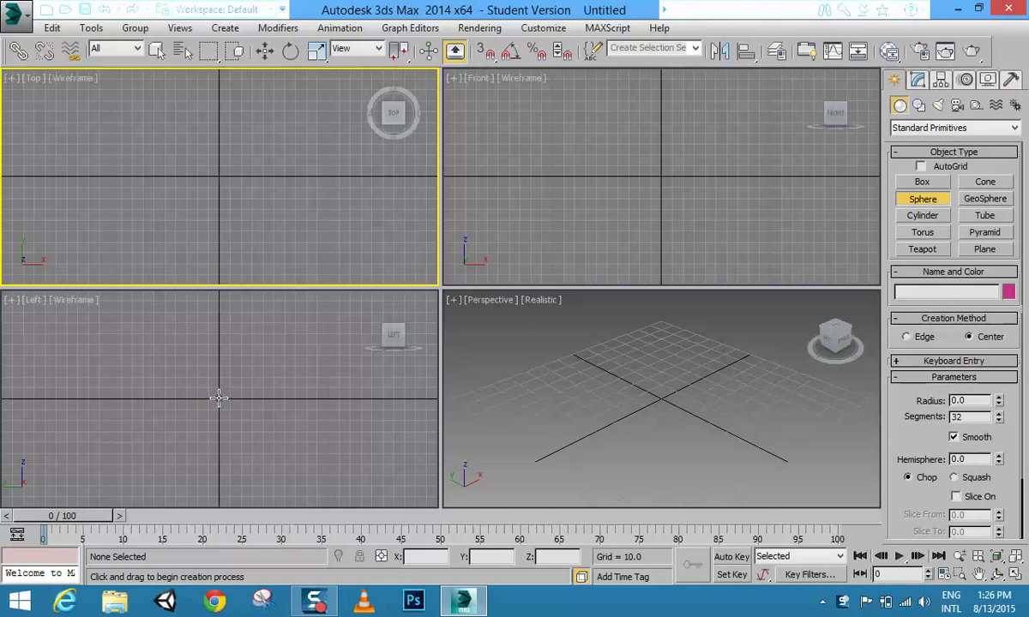
- Draw a sphere with a radius of about 68.4 at the grid centre in the Left view and set its segments to 16
left_click_drag(218, 397, 291, 420)
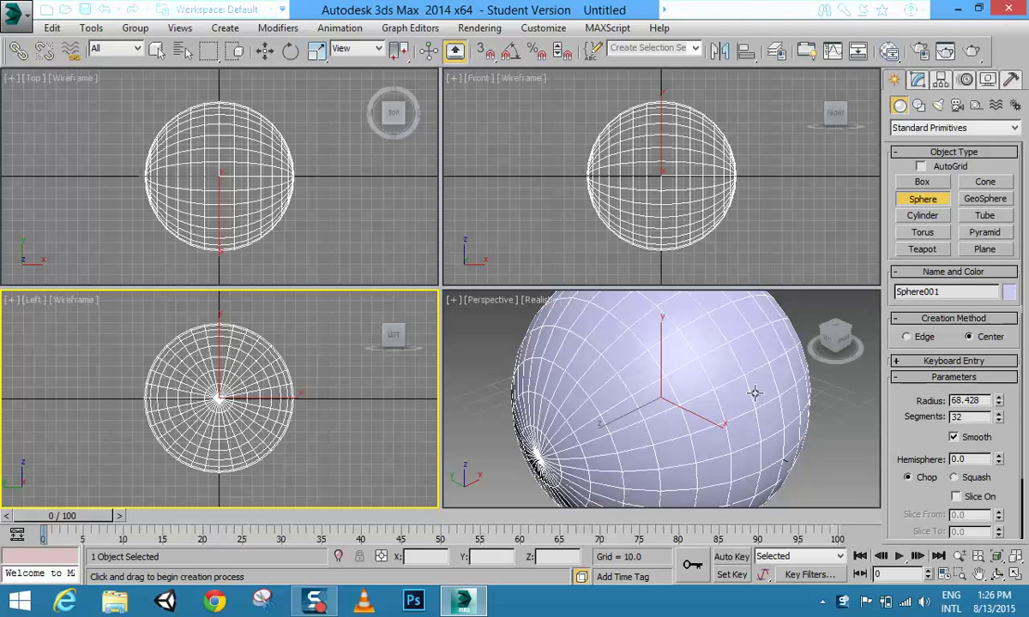
left_click(918, 79)
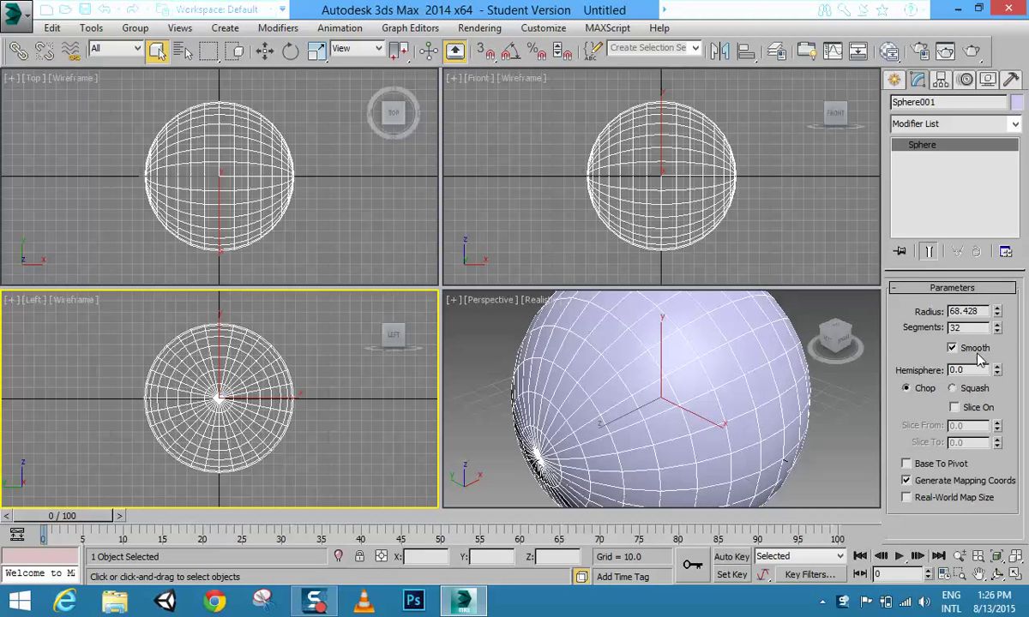
left_click_drag(997, 330, 996, 391)
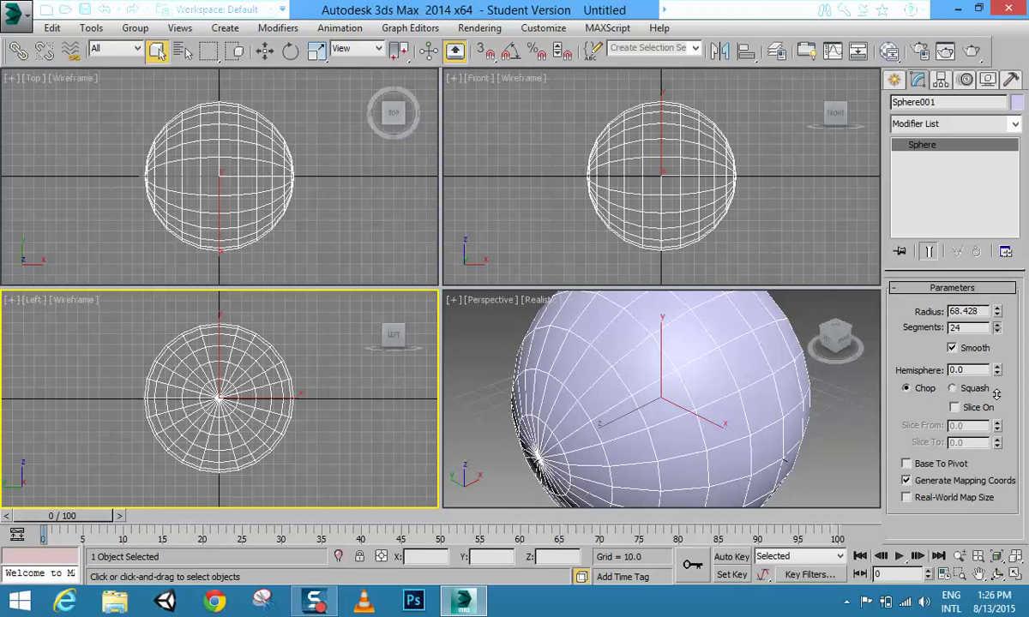
left_click_drag(997, 400, 997, 401)
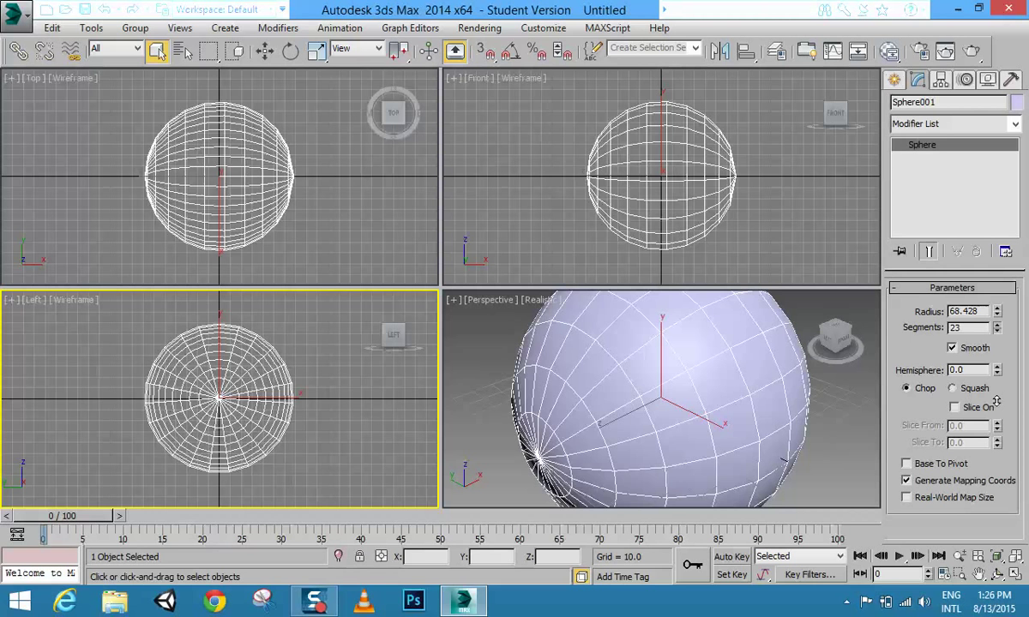
left_click_drag(997, 403, 904, 300)
double_click(968, 327)
type("16")
key("Tab")
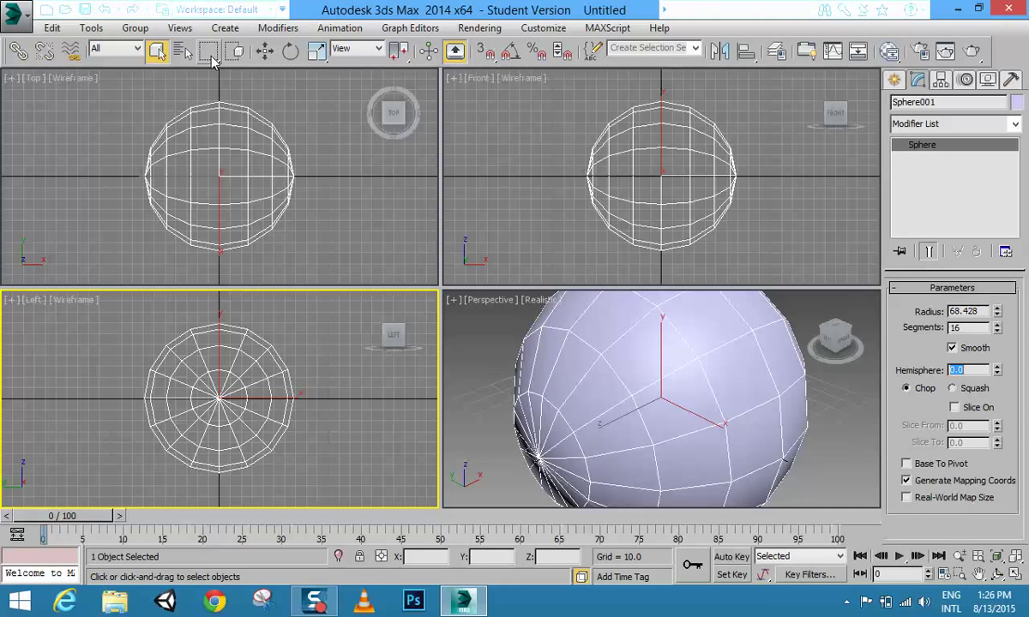
- Place the sphere exactly at the origin by setting its Y and Z positions to 0
left_click(263, 51)
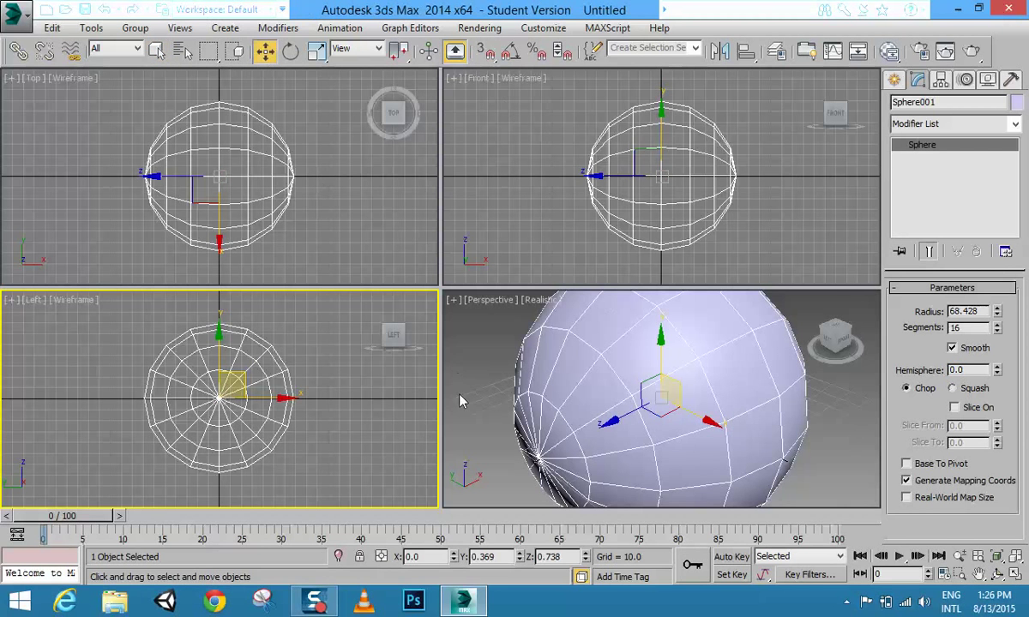
double_click(489, 557)
type("0")
key("Tab")
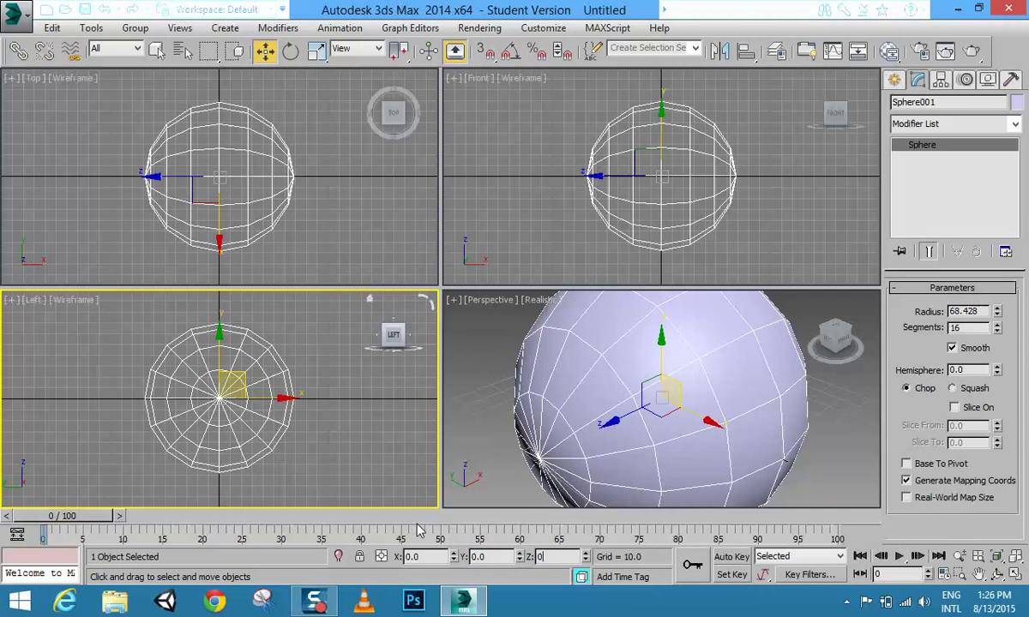
type("0")
key("Return")
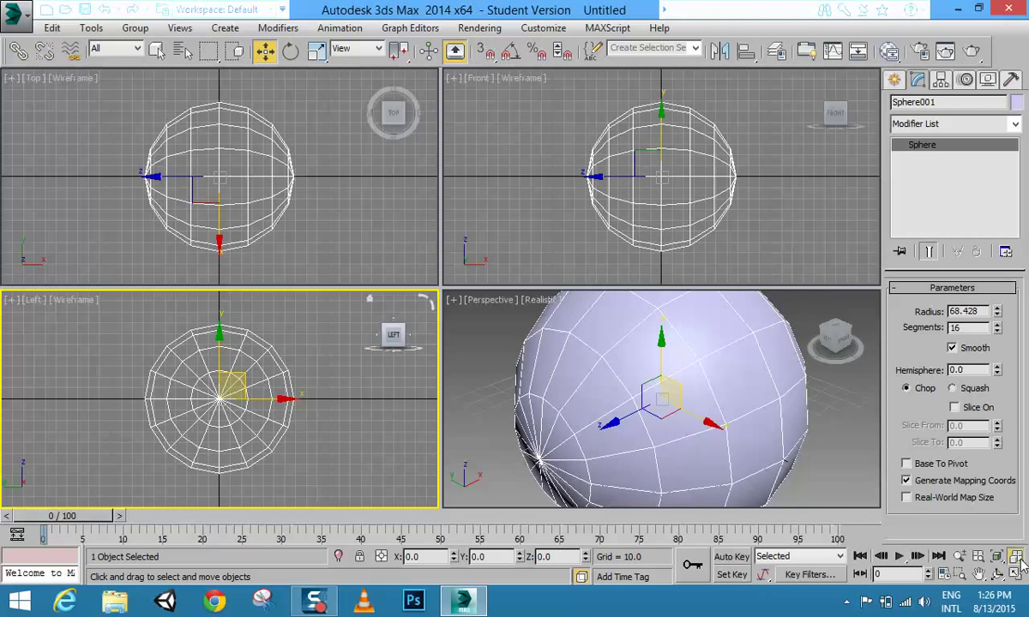
left_click(1015, 556)
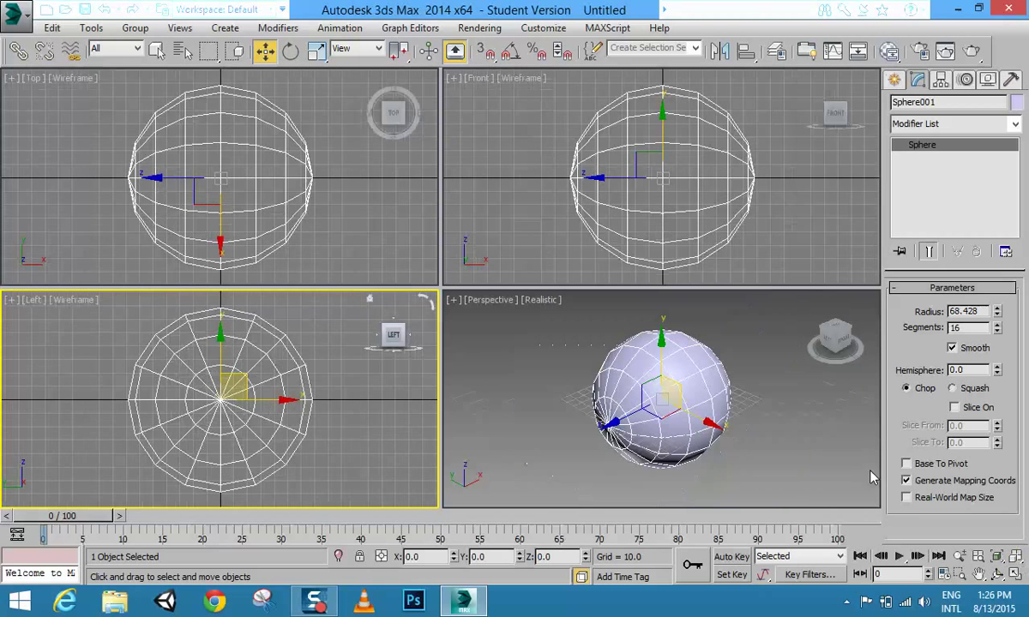
- Delete the sphere that was drawn from the Left view
right_click(672, 175)
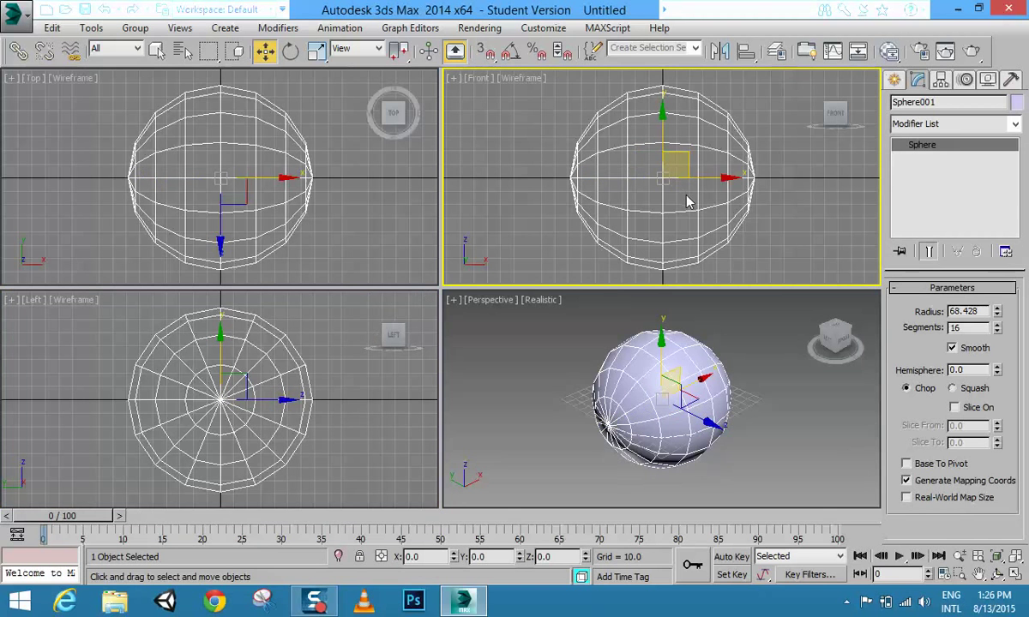
right_click(686, 201)
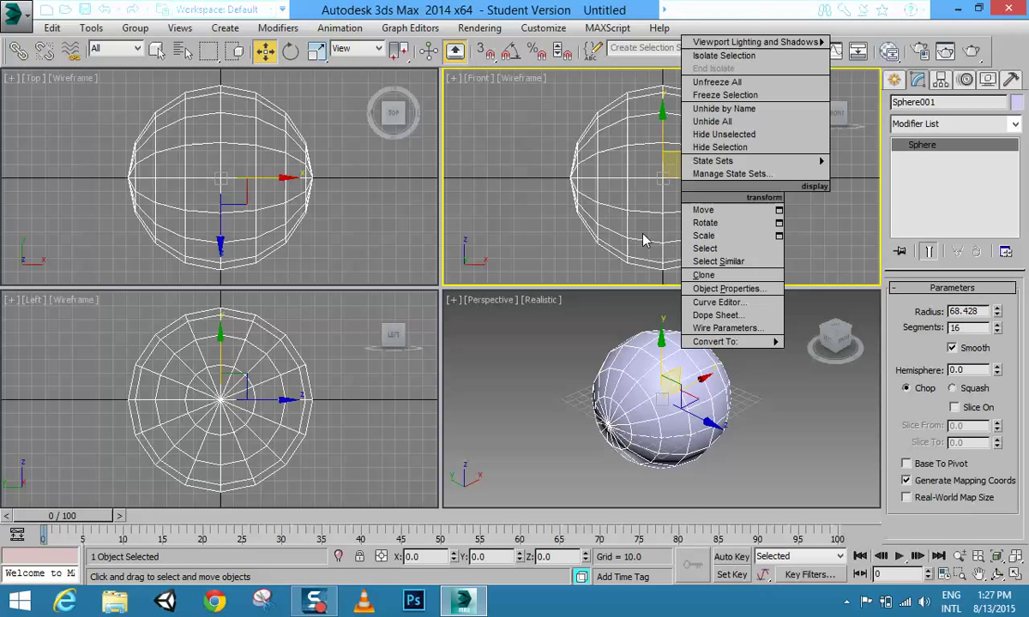
left_click(559, 240)
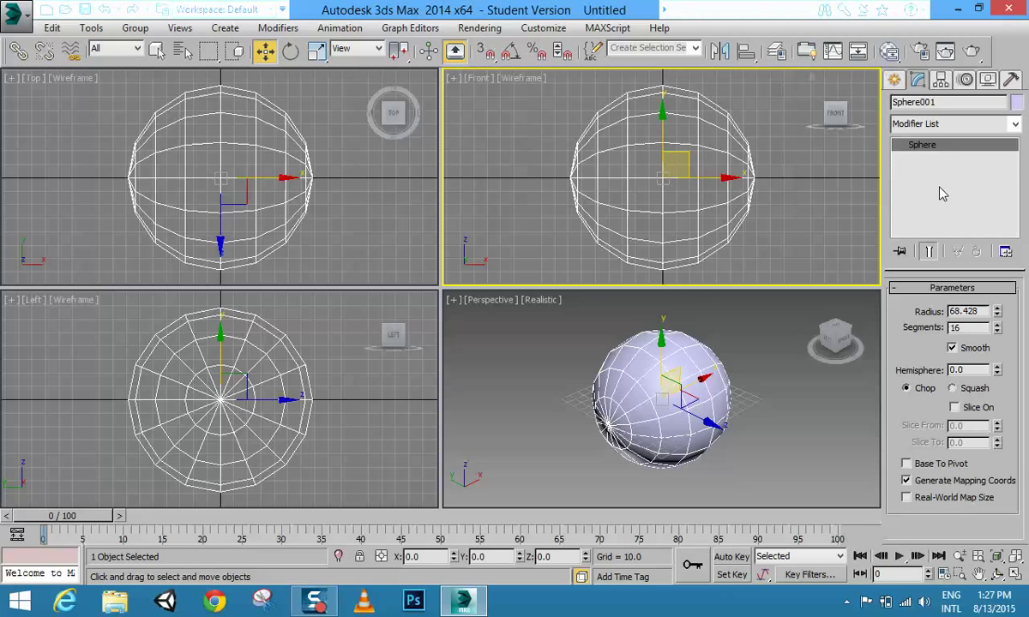
key("Delete")
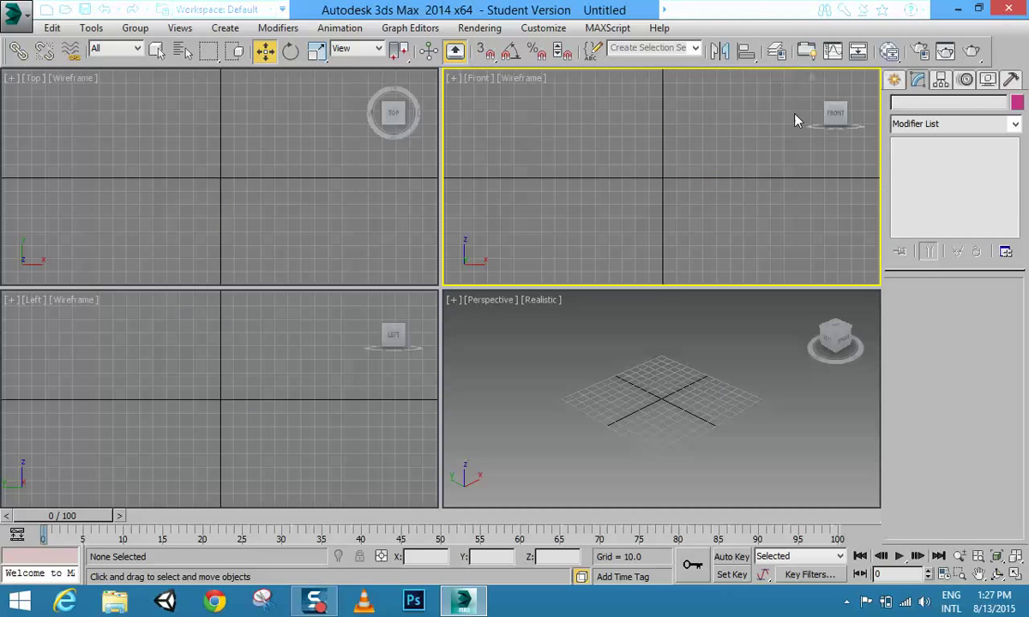
- Draw a sphere with a radius of about 87.7 at the grid centre in the Top view
left_click(202, 194)
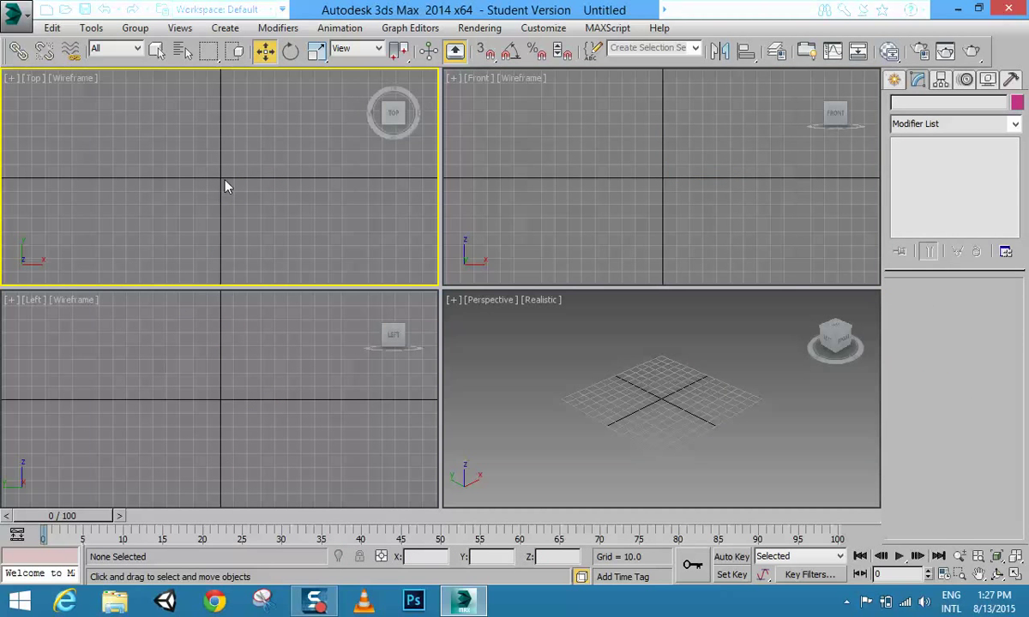
left_click(894, 79)
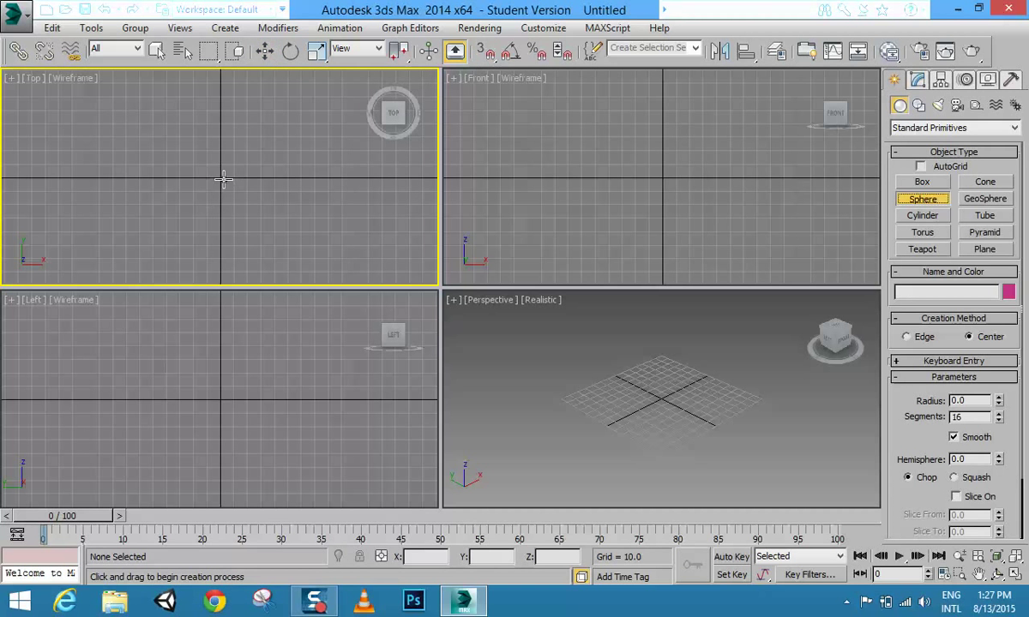
left_click_drag(223, 179, 310, 261)
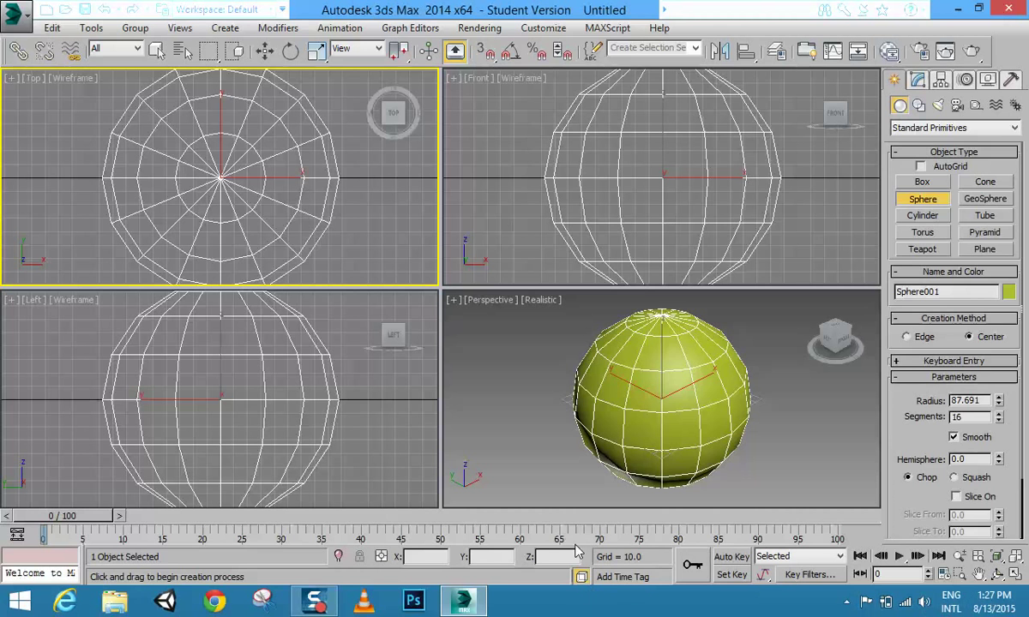
- Centre the new sphere on the origin by setting its X and Y positions to 0
left_click(265, 50)
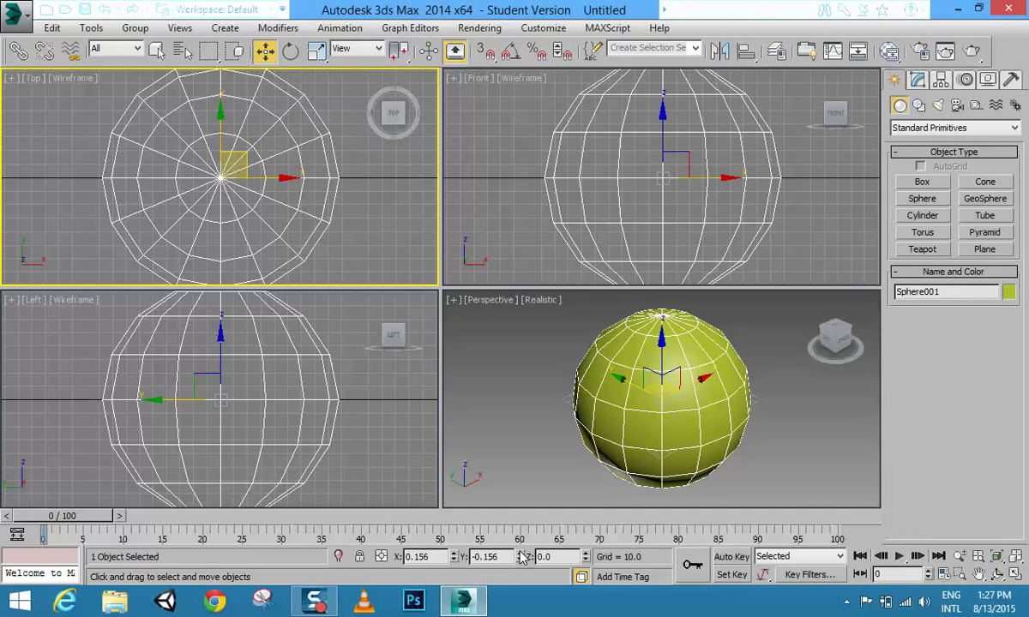
double_click(486, 557)
type("0")
key("Tab")
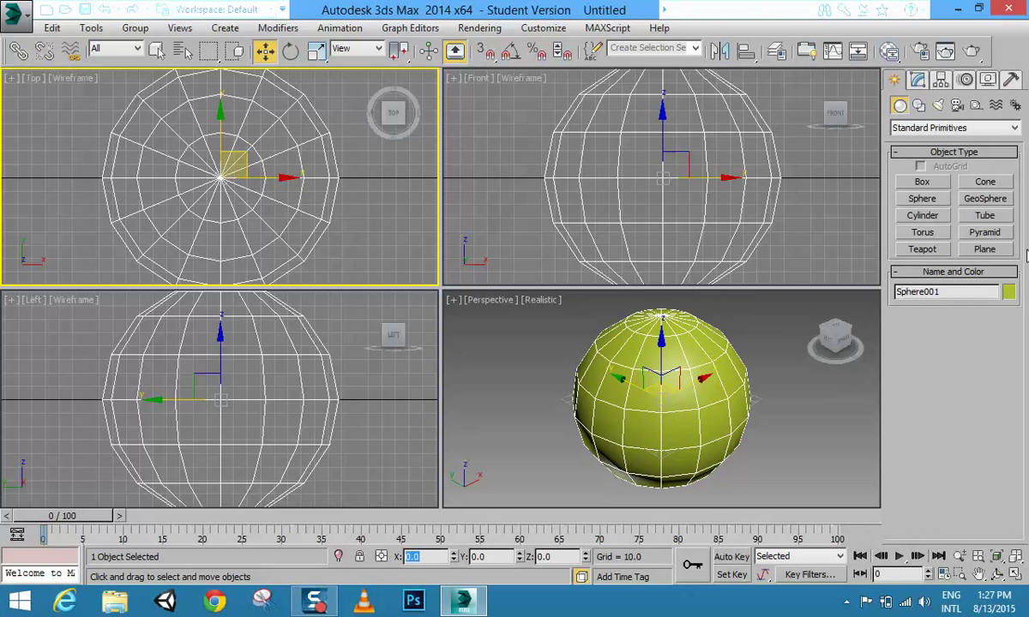
- Cut off the underside of the sphere by setting its Hemisphere value to 0.225
left_click(917, 79)
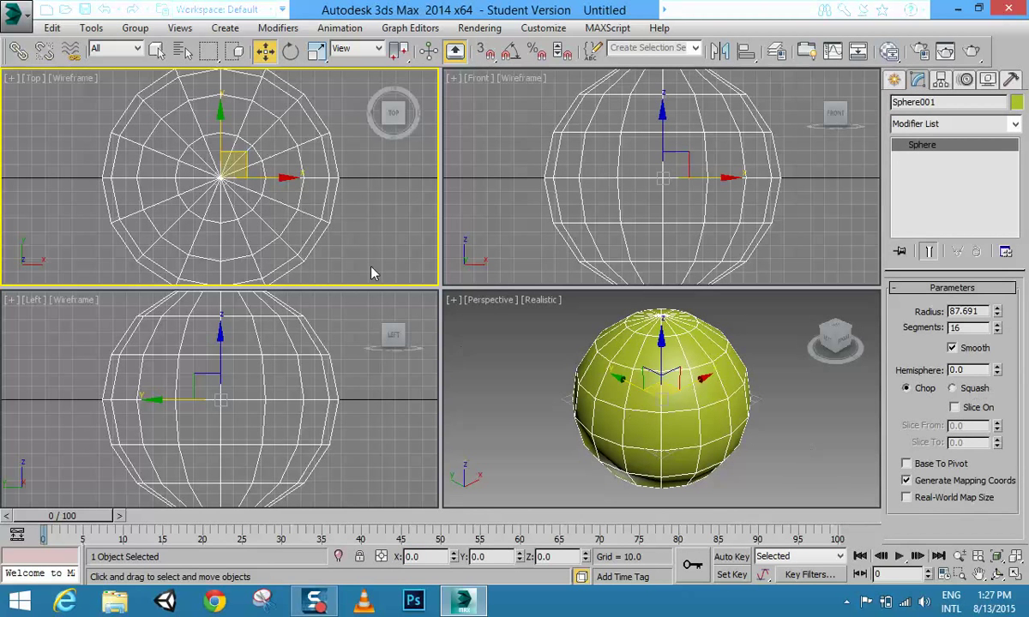
left_click_drag(440, 288, 346, 141)
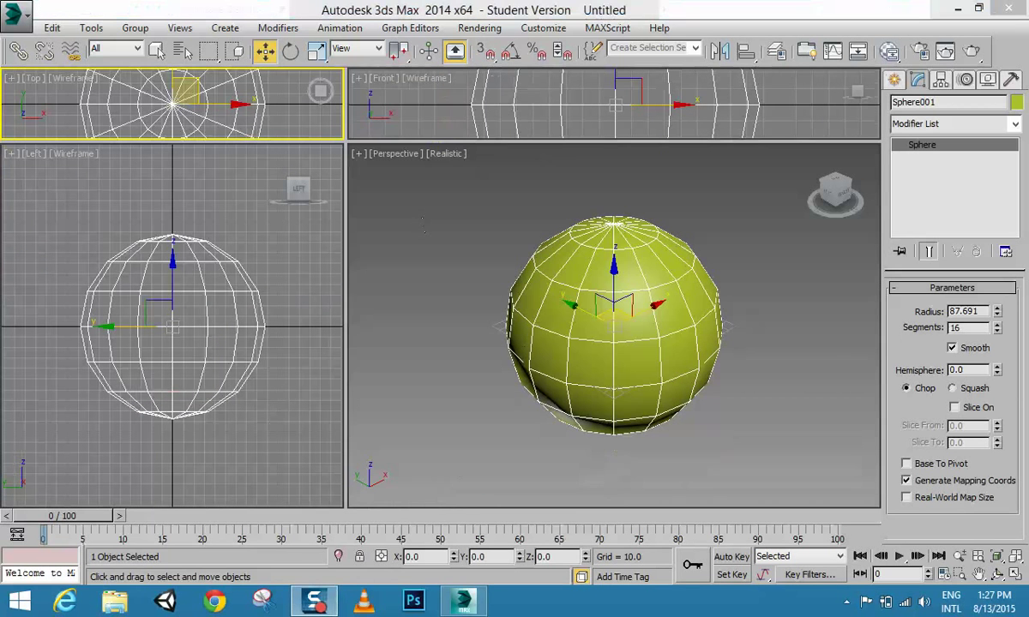
left_click(997, 574)
left_click_drag(648, 332, 677, 308)
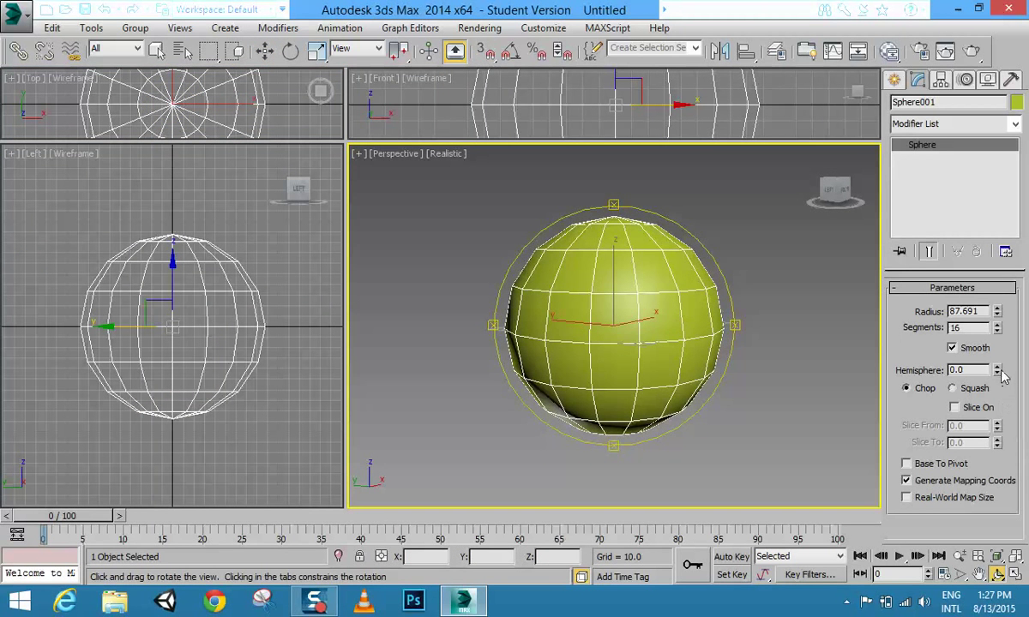
left_click_drag(1004, 378, 1006, 278)
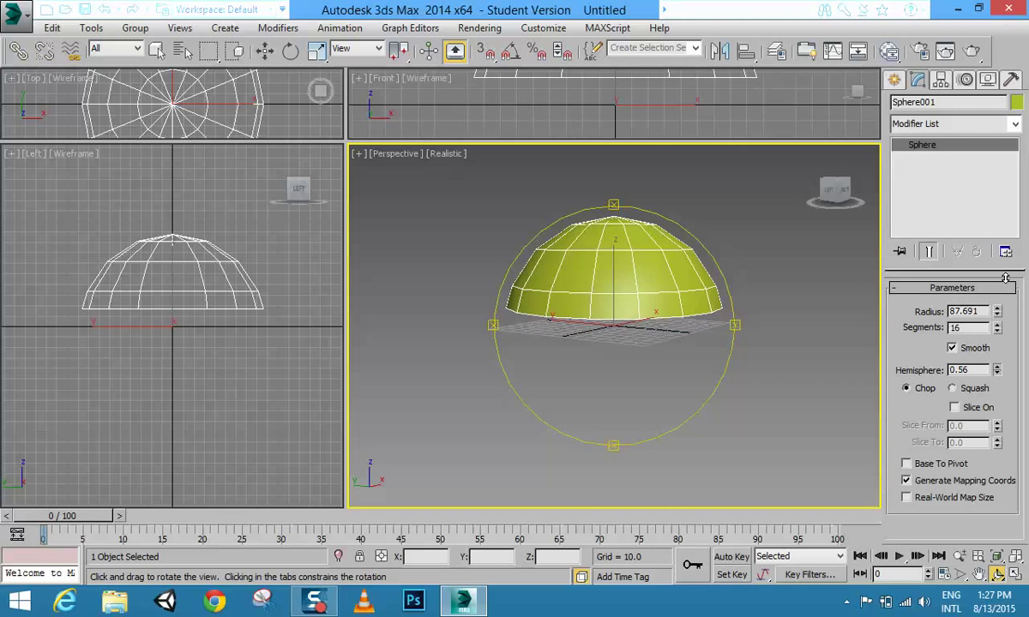
left_click_drag(1006, 278, 1010, 330)
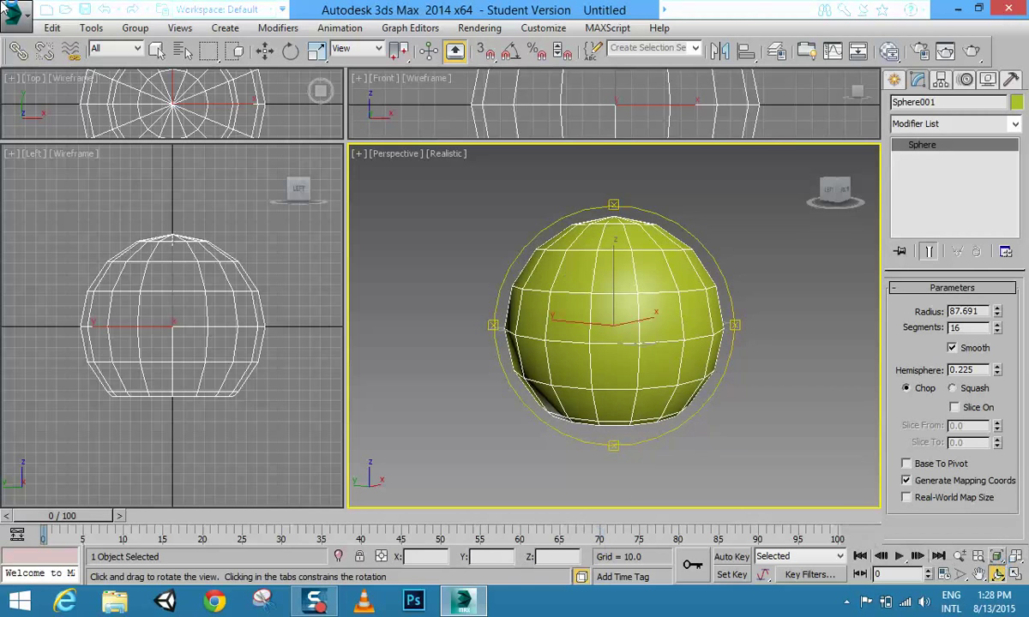
- Set the cut sphere's segments to 17
left_click(265, 52)
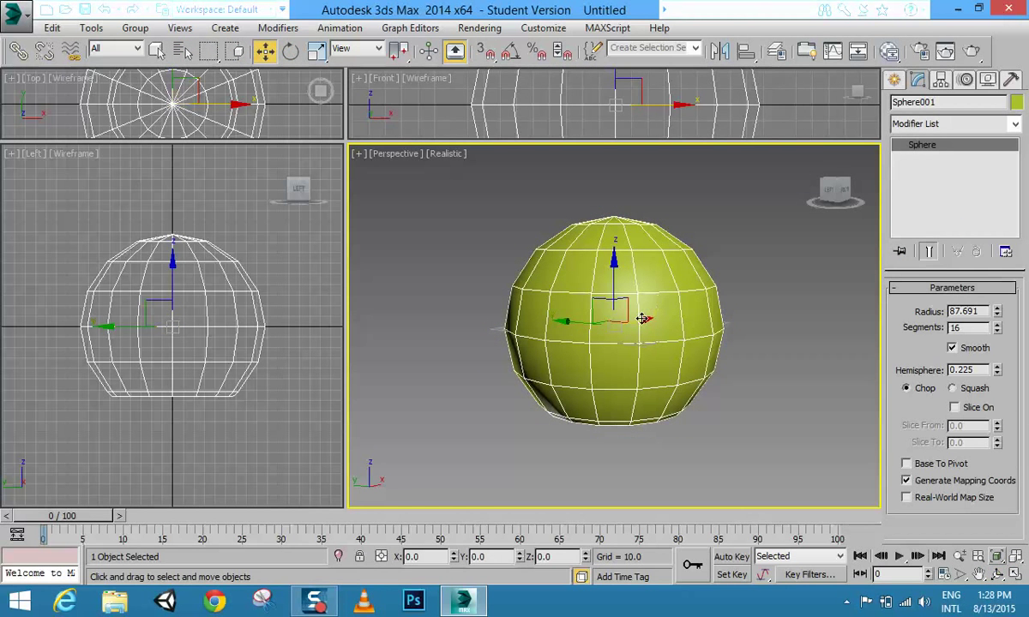
left_click(1016, 557)
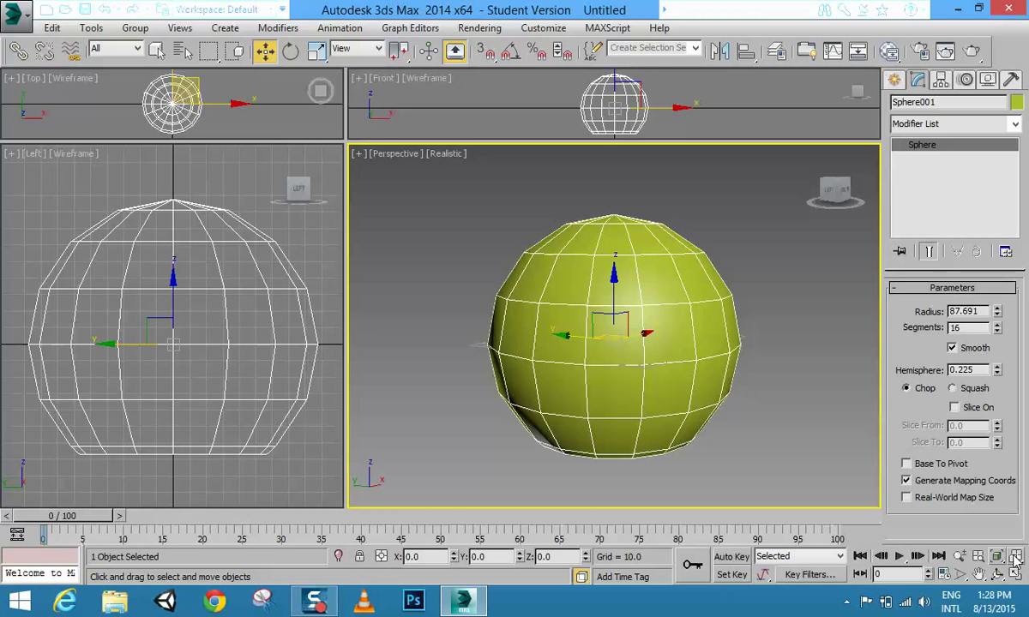
left_click(997, 325)
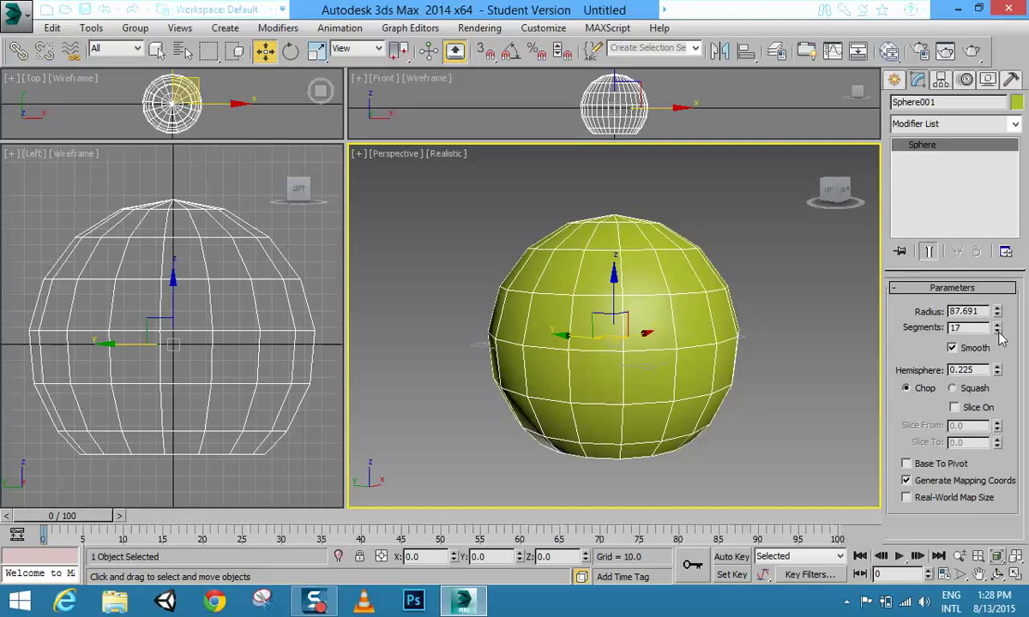
left_click(998, 331)
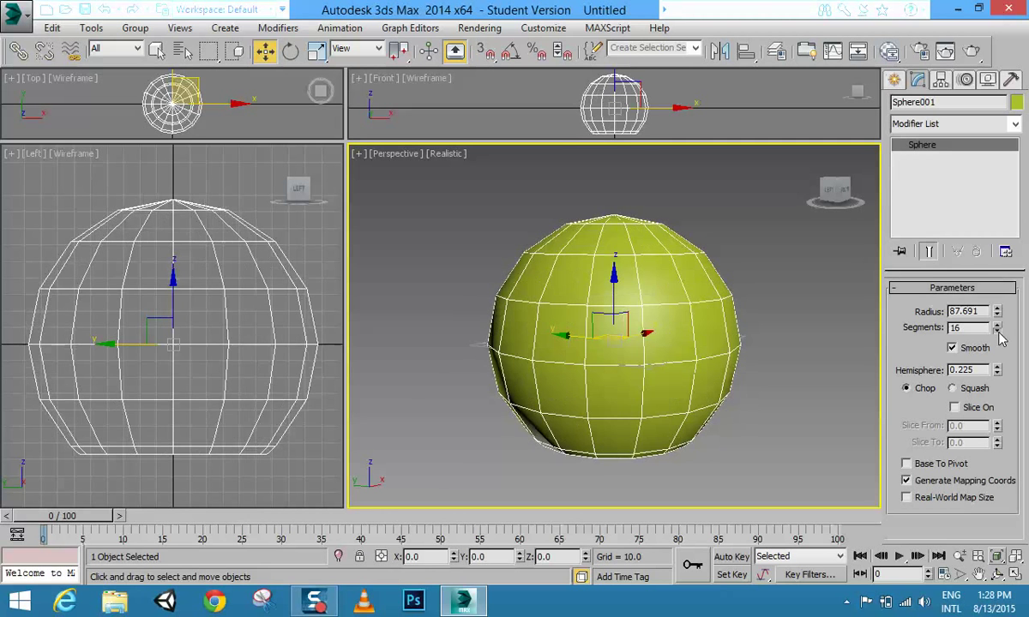
left_click(997, 324)
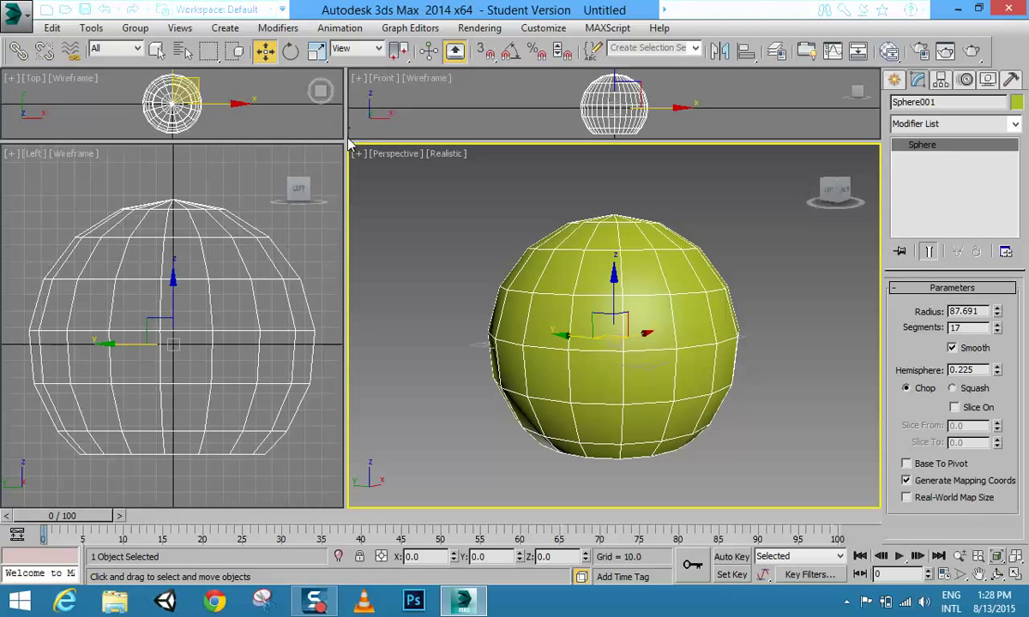
- Resize the viewport layout to make the Top and Front views taller
left_click_drag(330, 136, 242, 285)
left_click(590, 177)
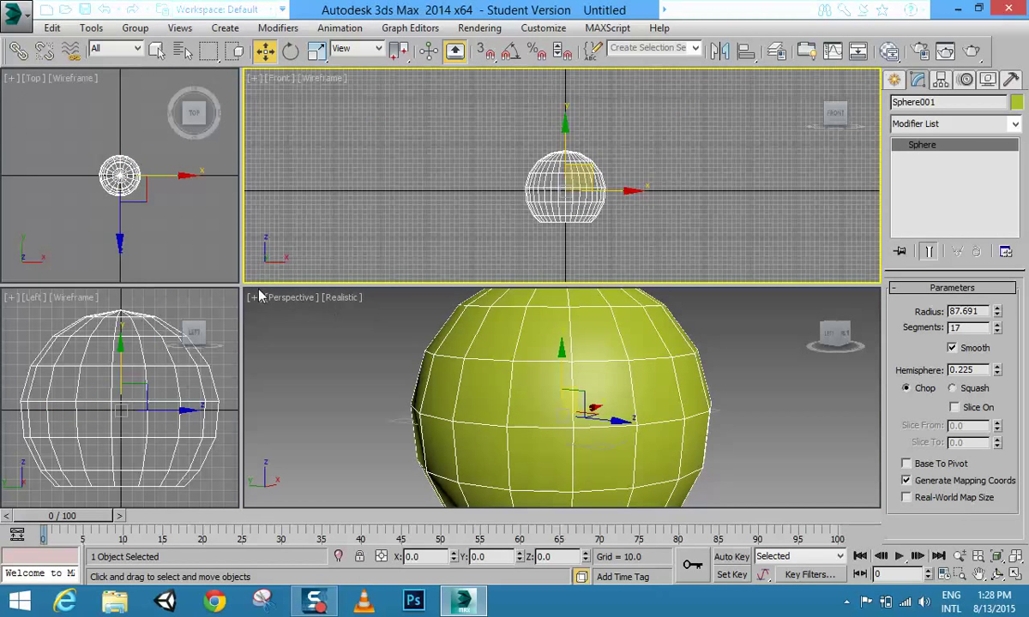
left_click_drag(243, 283, 363, 231)
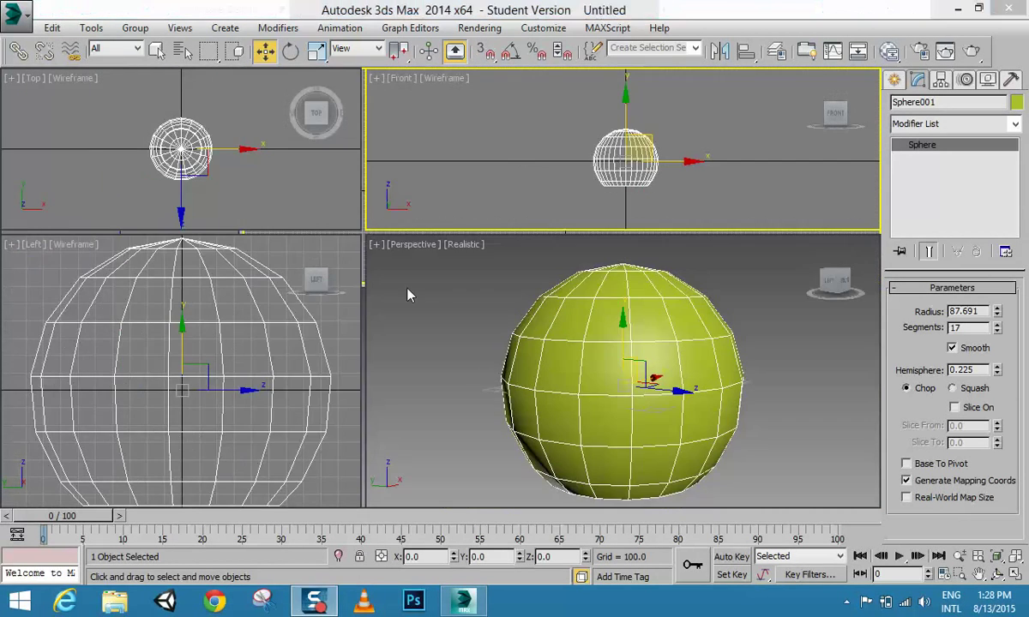
- Convert the cut sphere to an Editable Poly
left_click(640, 400)
right_click(641, 396)
mouse_move(706, 547)
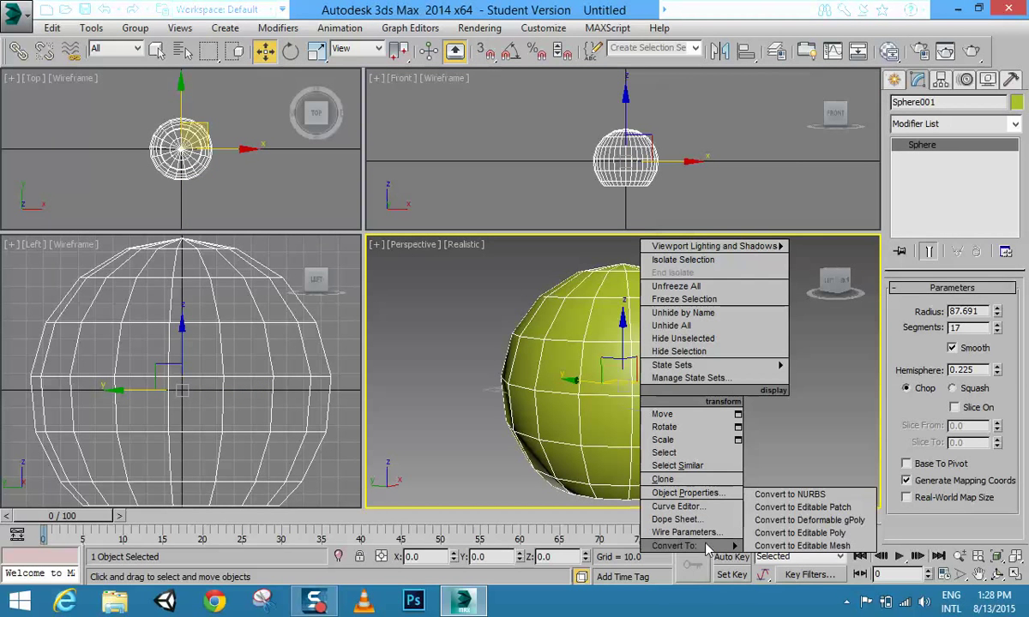
left_click(797, 532)
scroll(630, 156, "up", 4)
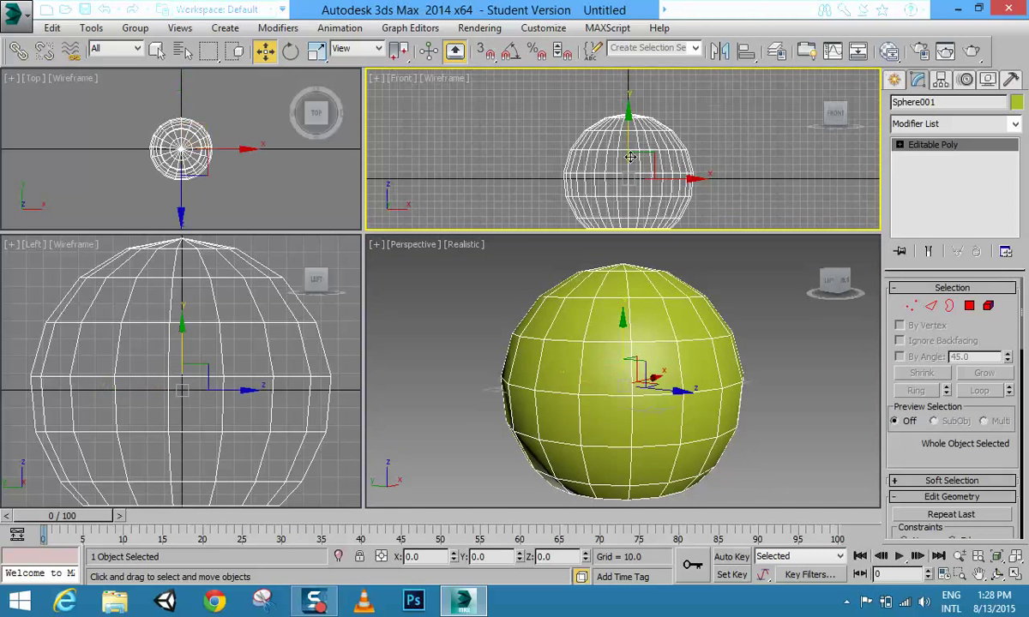
- Resize the viewport layout to enlarge the Perspective view and frame the whole cut sphere in it
scroll(600, 150, "up", 3)
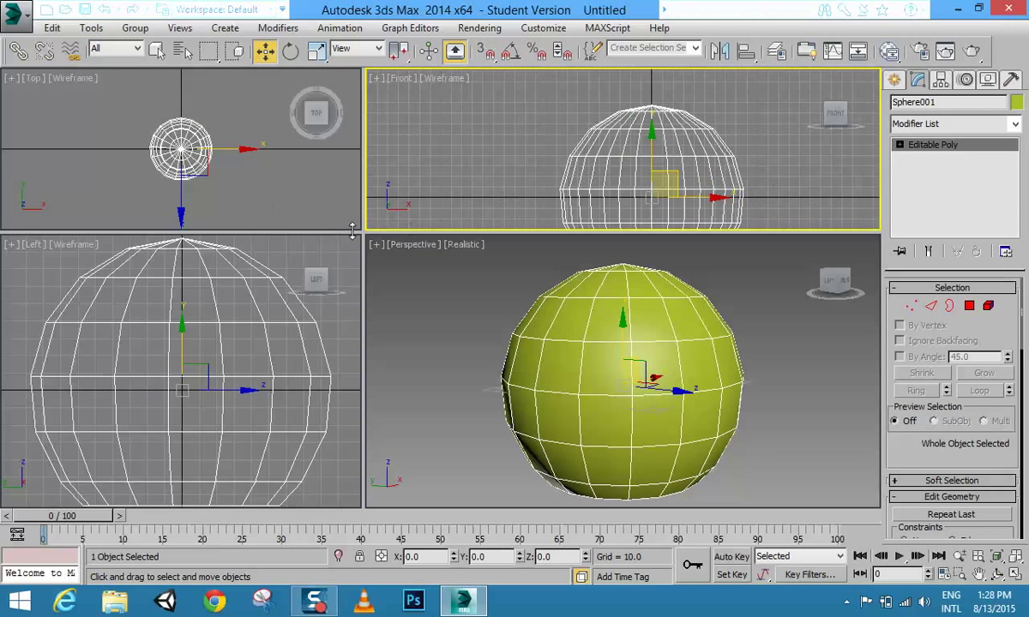
left_click_drag(363, 232, 294, 224)
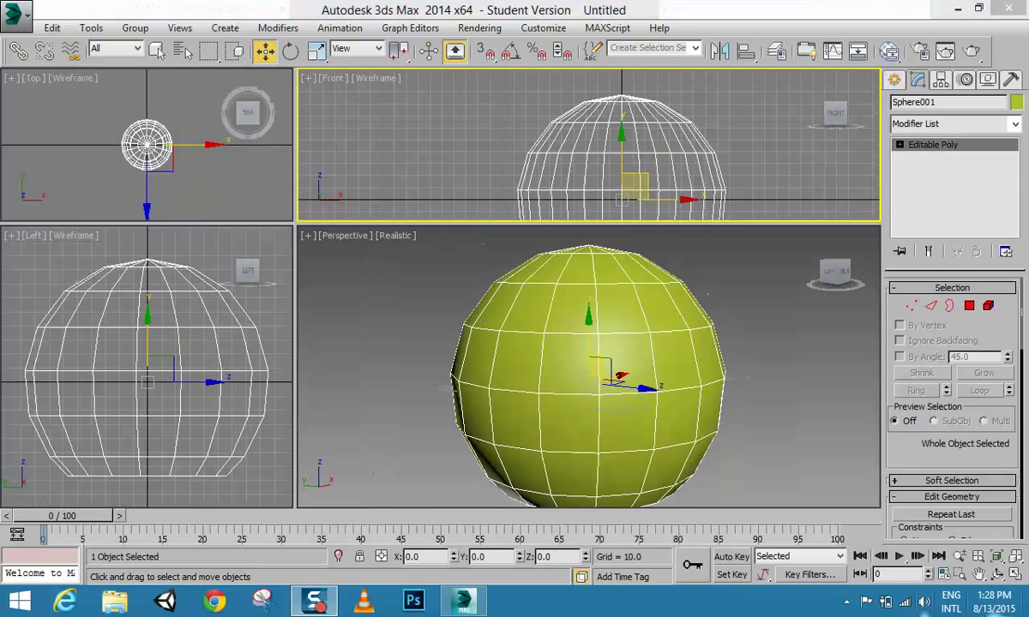
left_click(997, 575)
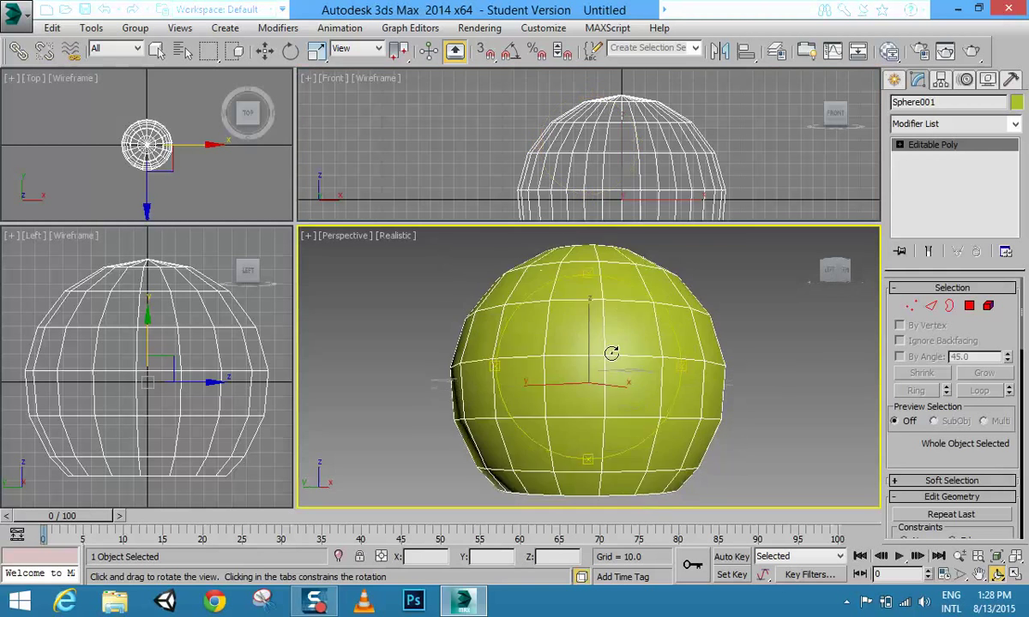
mouse_move(611, 354)
left_mouse_down()
mouse_move(606, 284)
mouse_move(609, 374)
left_mouse_up()
scroll(596, 368, "down", 3)
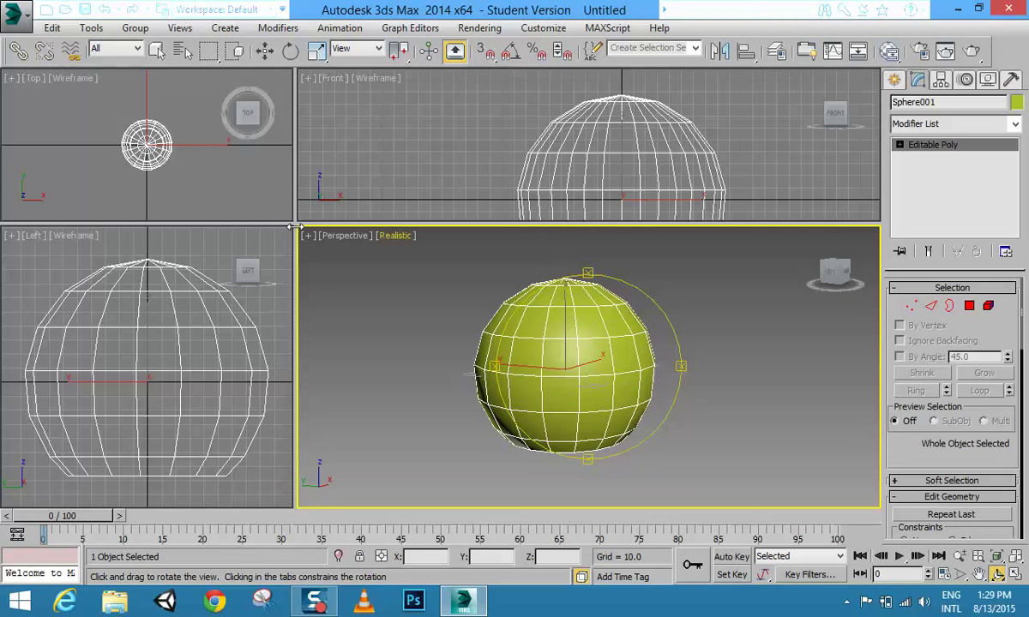
left_click_drag(293, 222, 268, 179)
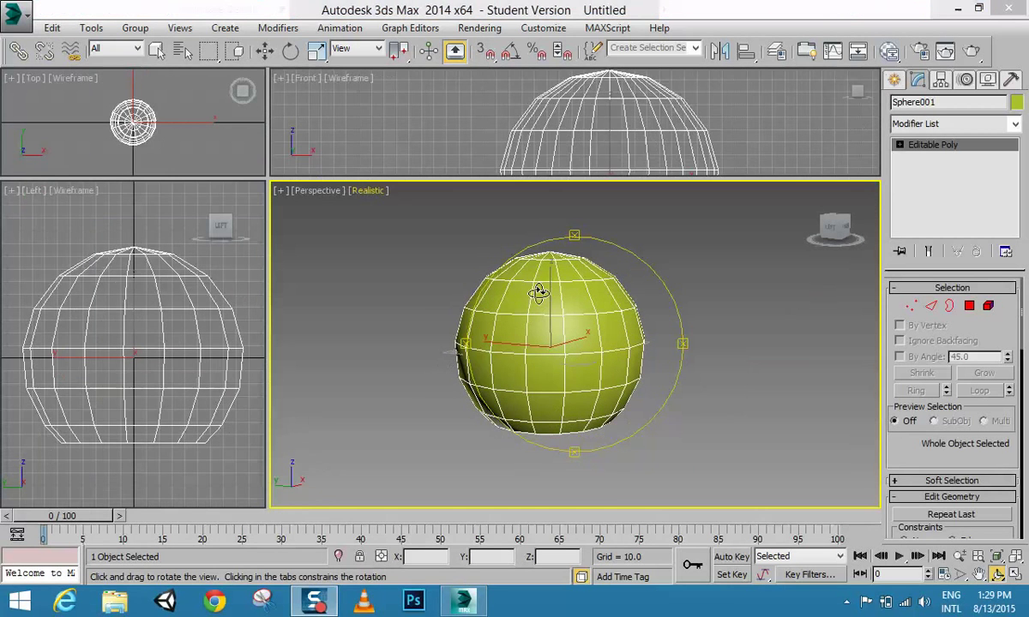
middle_click_drag(542, 292, 537, 312)
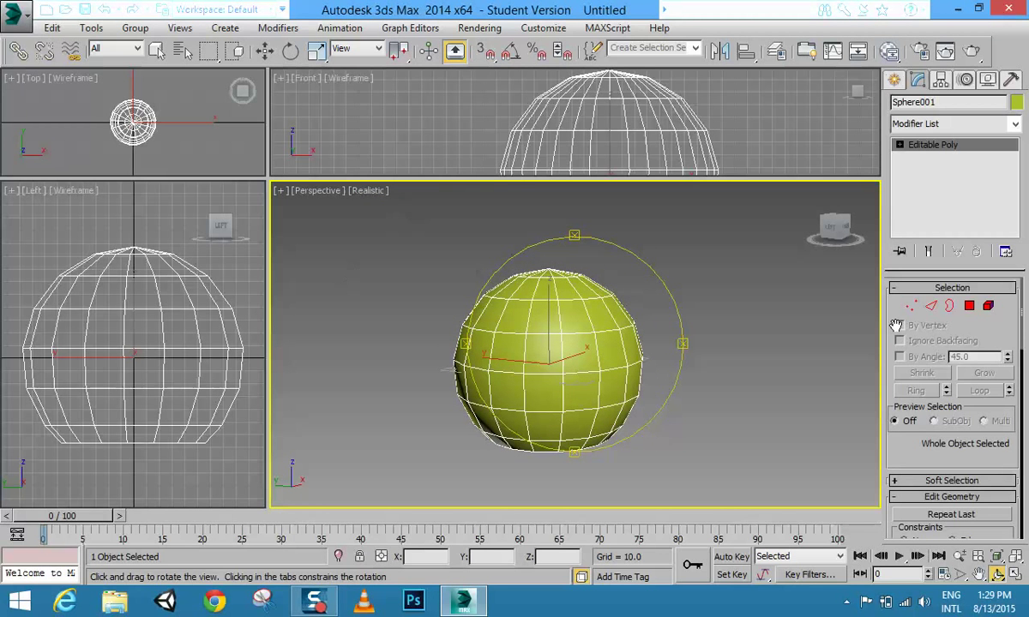
- At Polygon level, widen the Left view and select the front polygons of the two rows directly above the sphere's lowest row
left_click(899, 144)
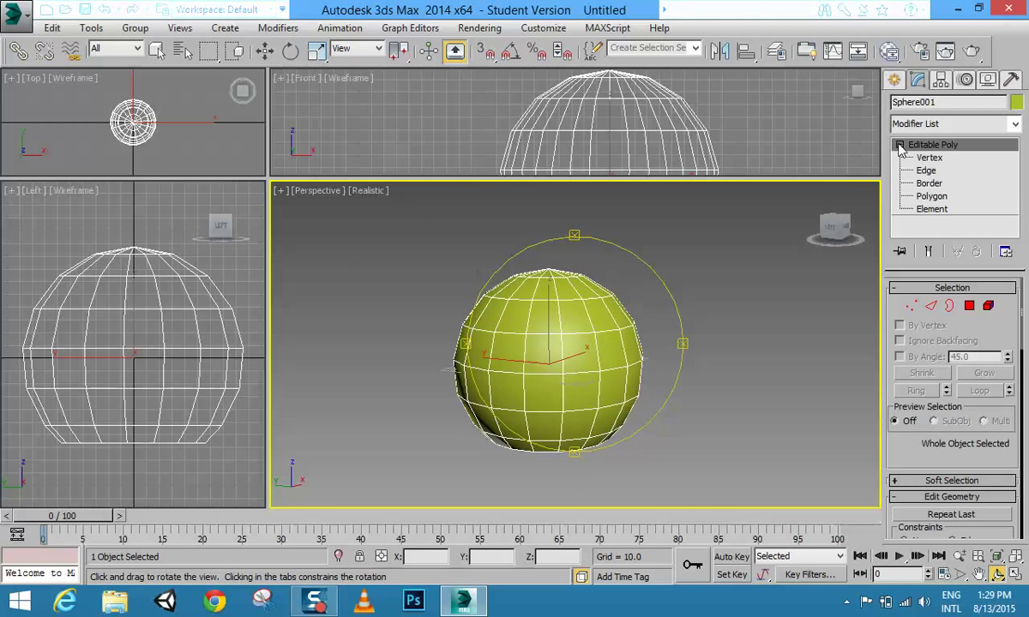
left_click(931, 196)
key("w")
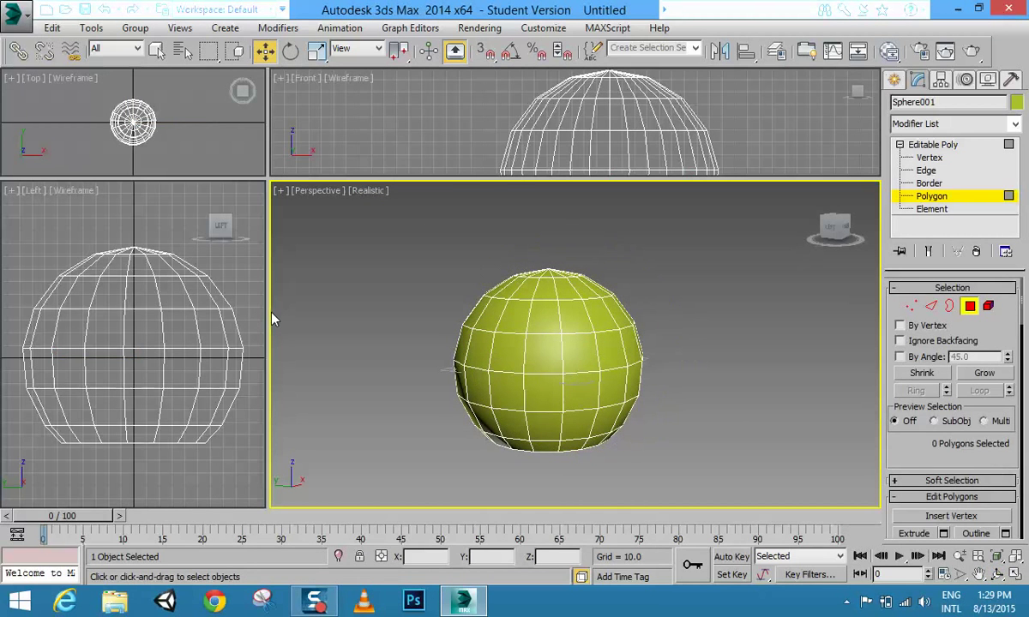
left_click_drag(270, 320, 378, 319)
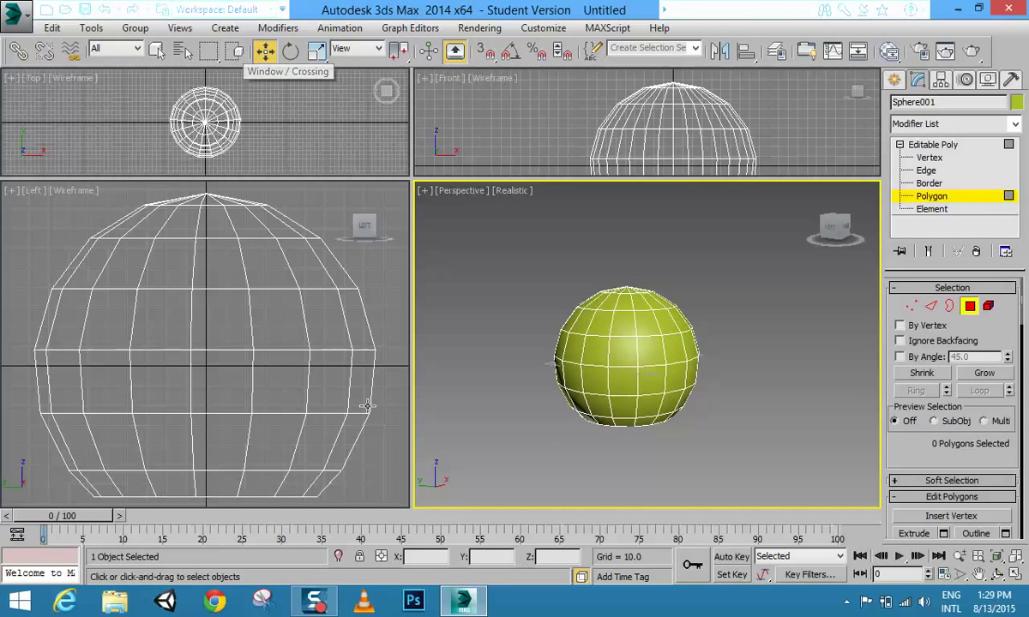
left_click_drag(396, 333, 175, 395)
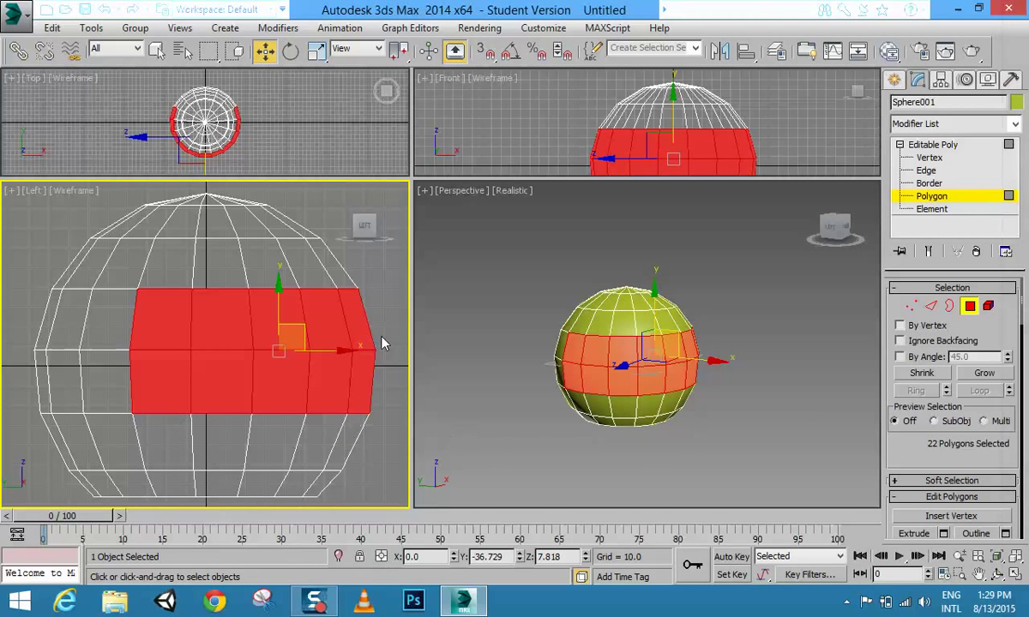
left_click(380, 419)
left_click_drag(374, 402, 151, 460)
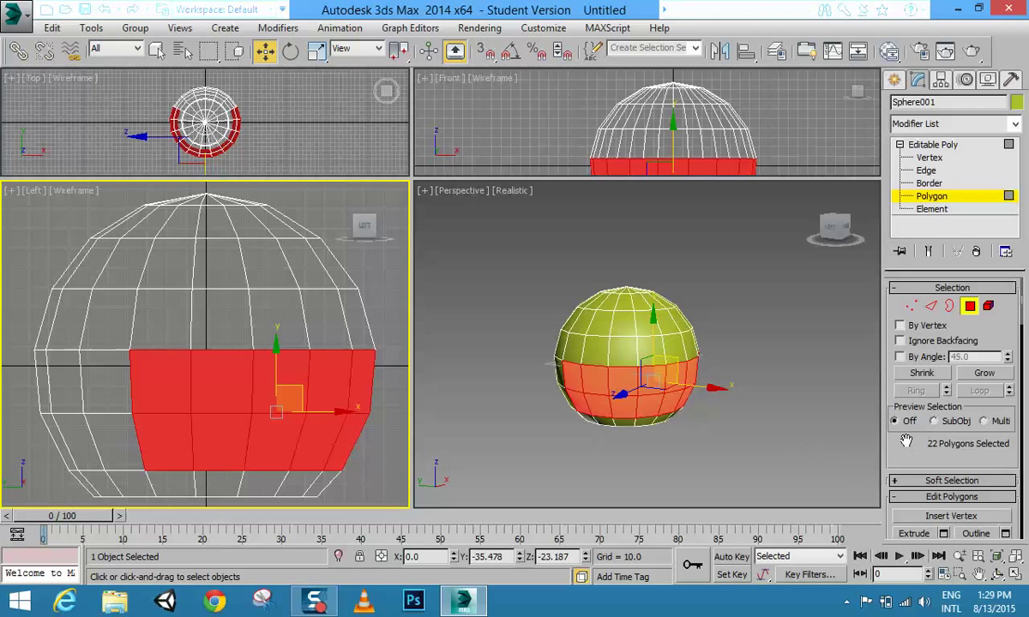
- Detach the selected front polygons as a separate object named visor
left_click_drag(905, 423, 903, 232)
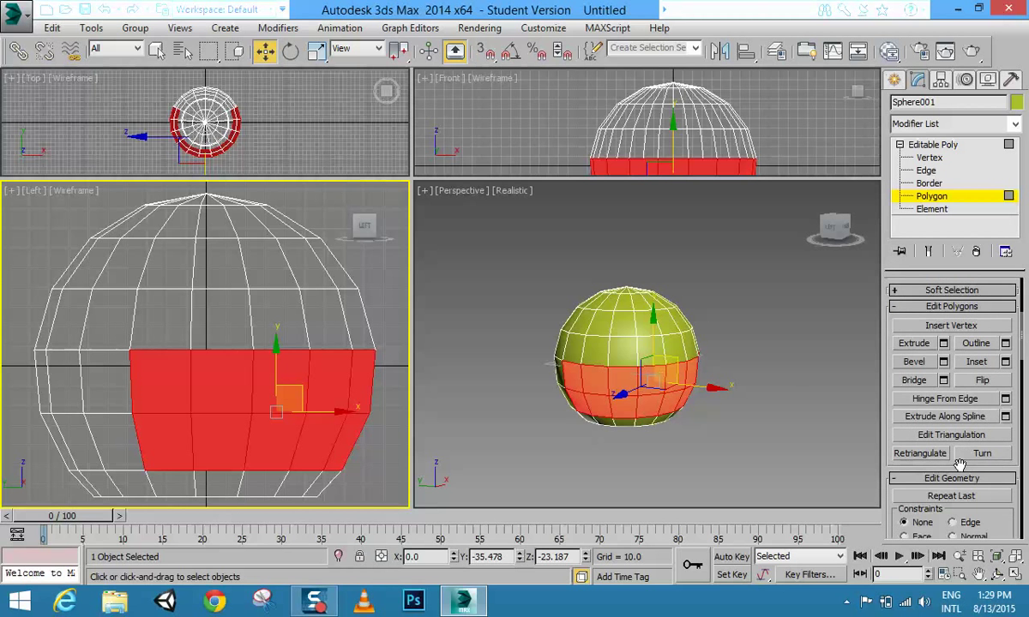
scroll(964, 476, "down", 5)
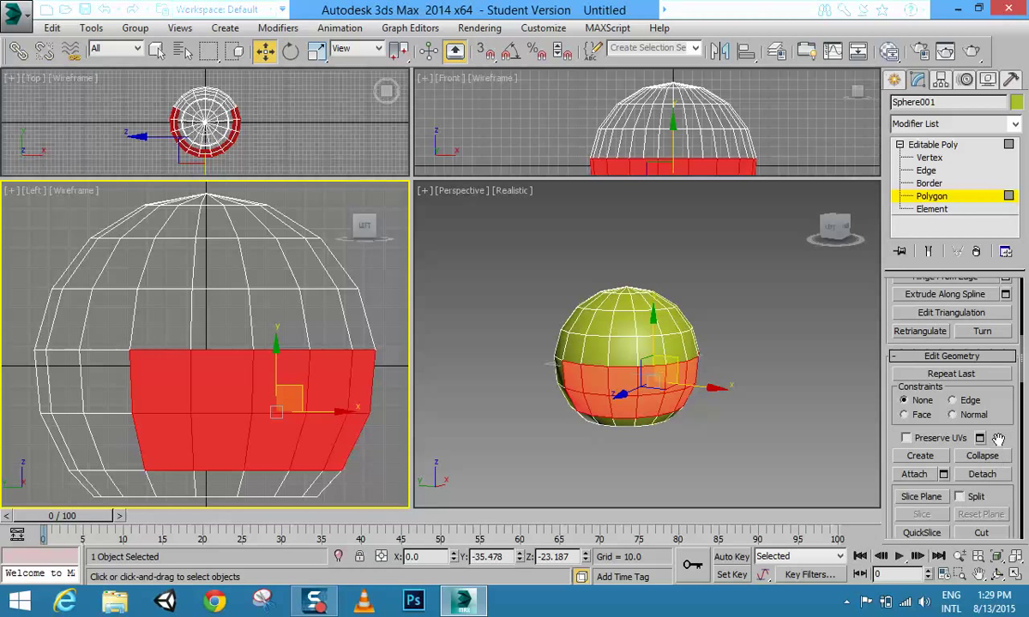
left_click_drag(996, 455, 986, 369)
scroll(933, 472, "down", 4)
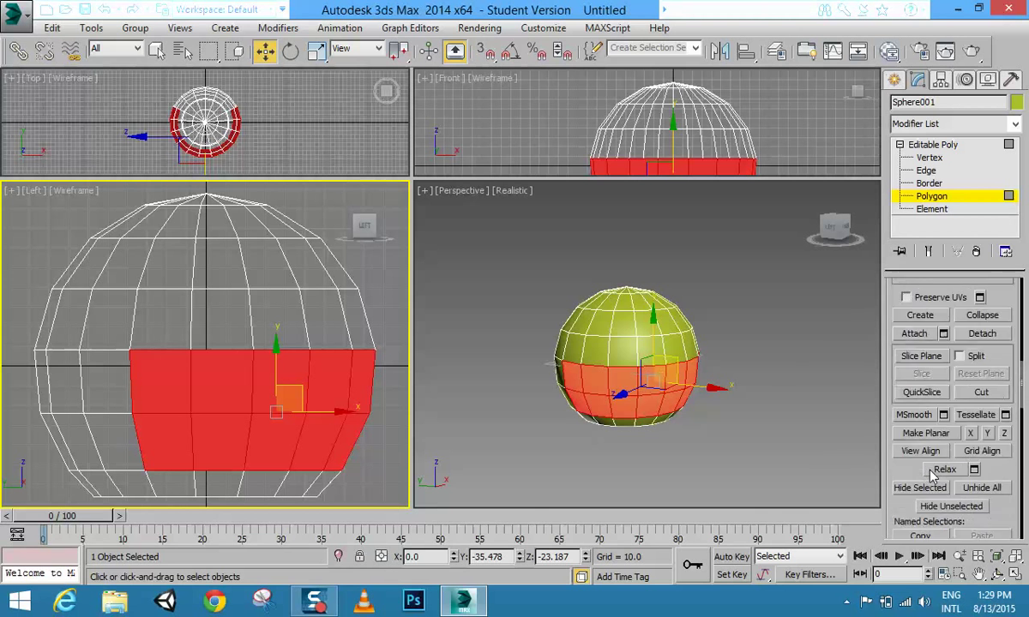
scroll(932, 474, "down", 10)
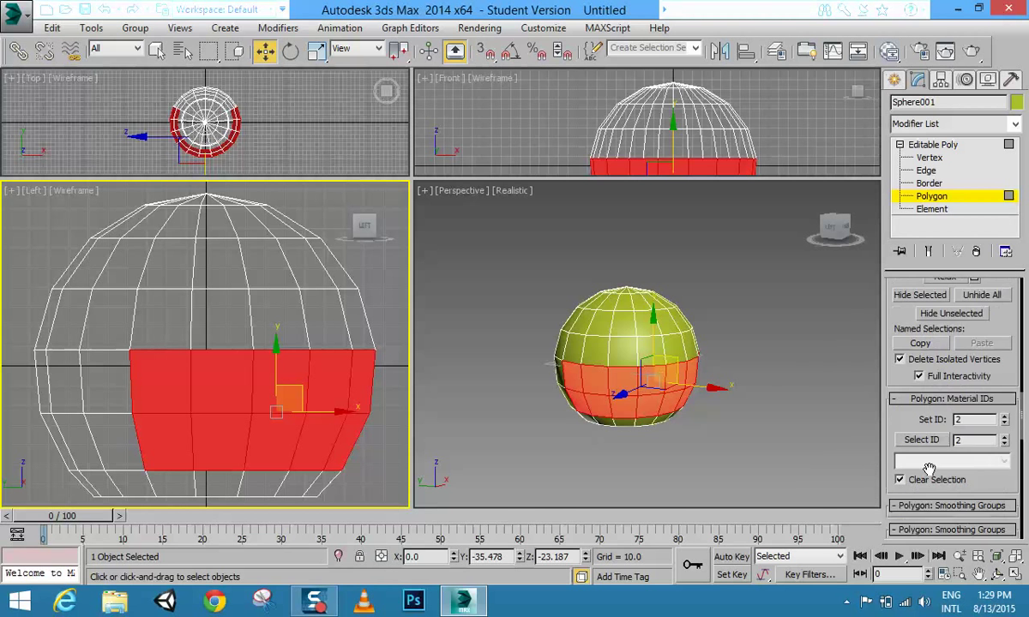
scroll(932, 474, "down", 5)
scroll(930, 471, "up", 8)
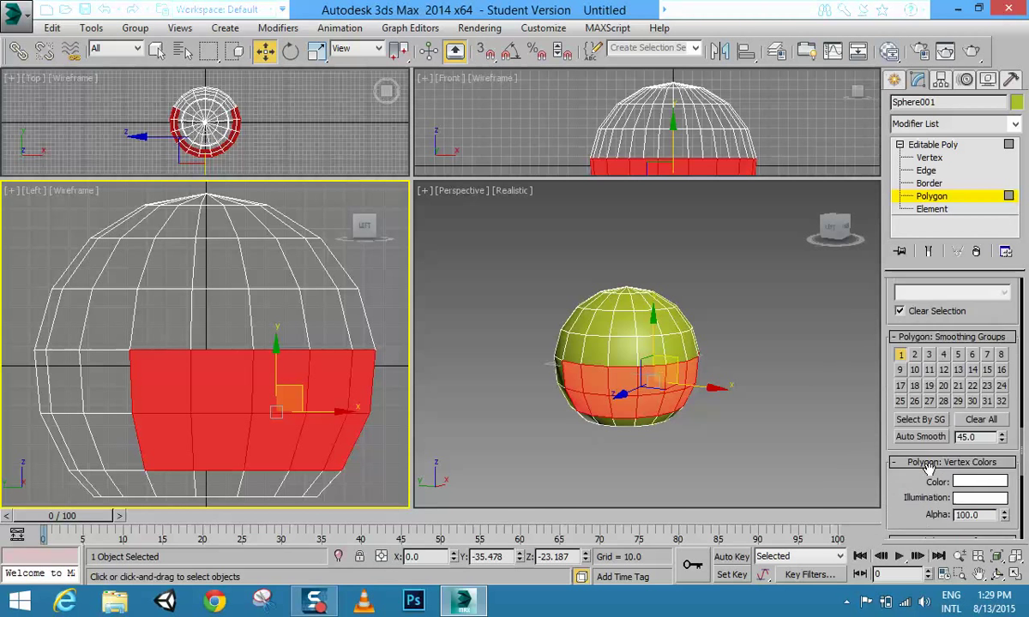
scroll(929, 470, "up", 7)
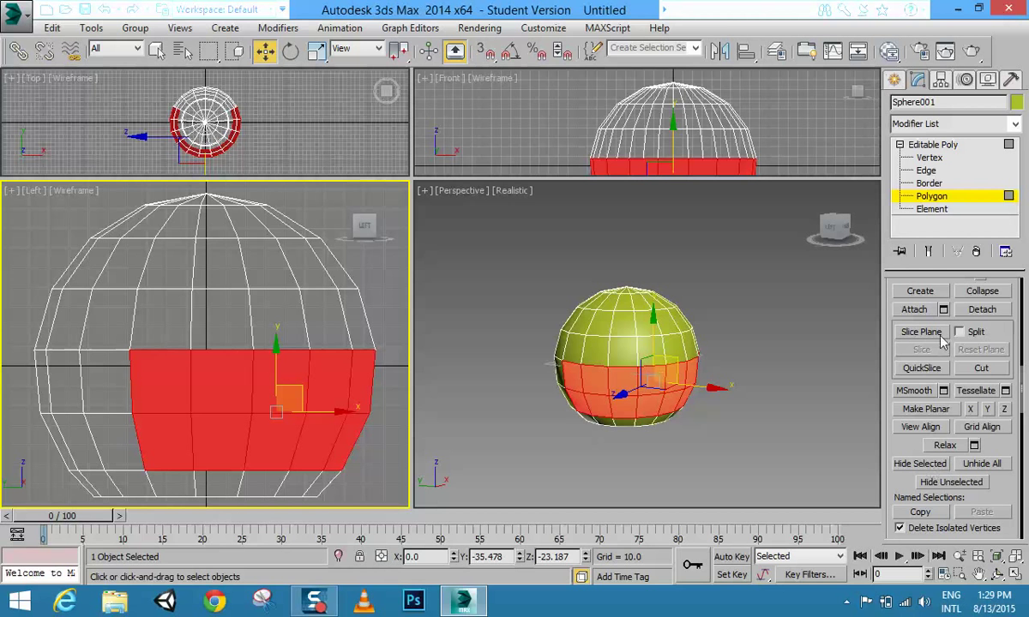
left_click(983, 310)
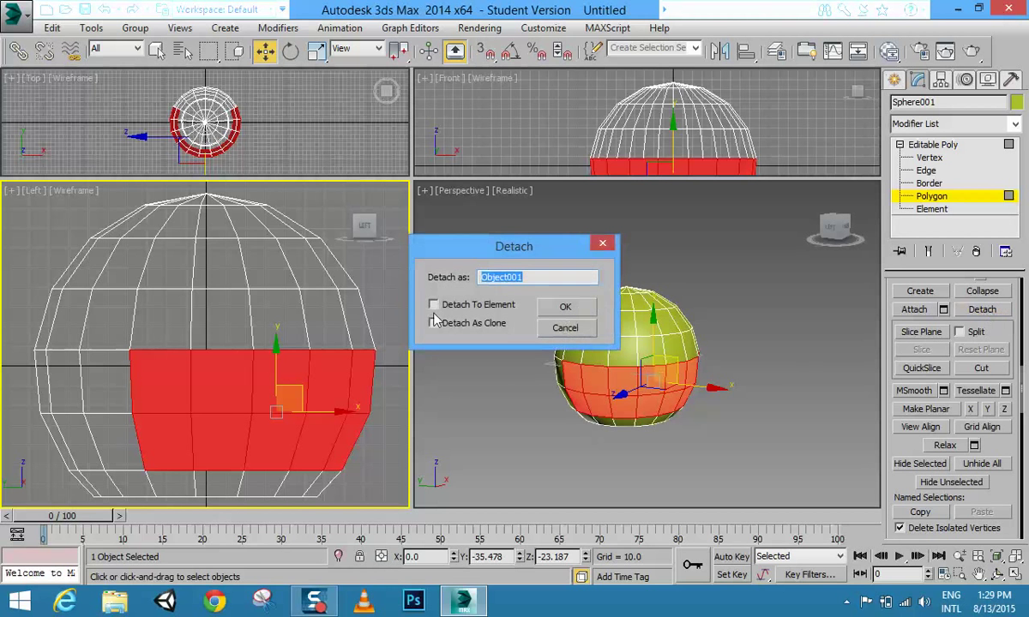
type("visor")
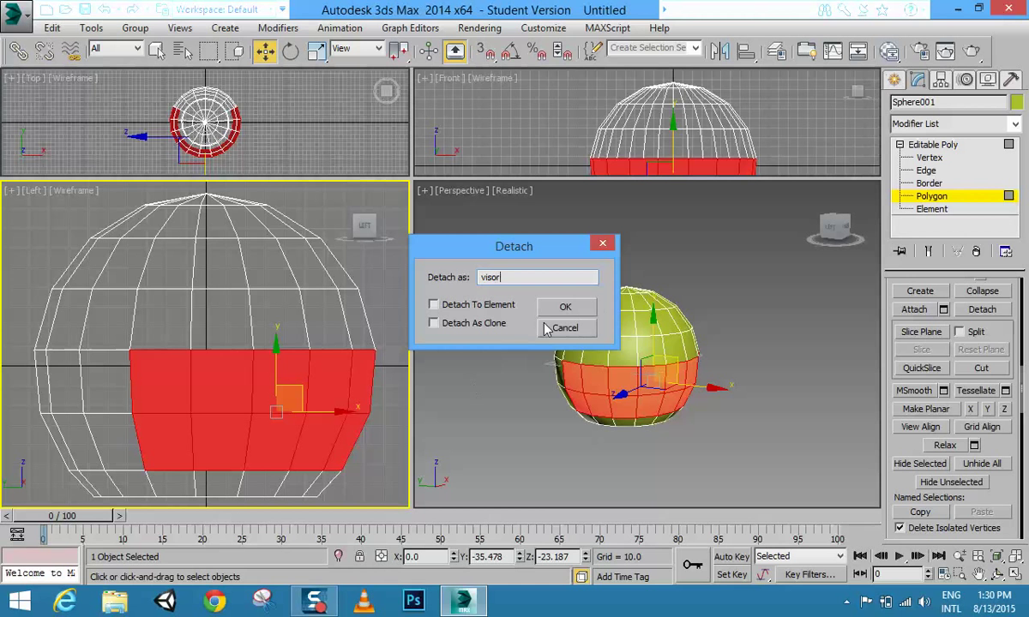
left_click(590, 313)
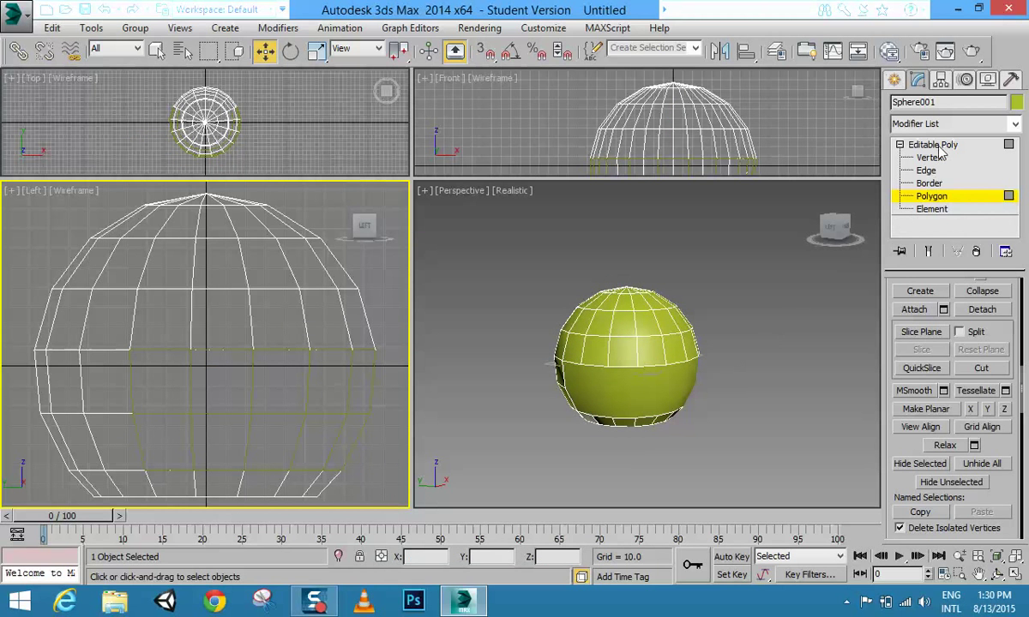
- Leave polygon editing on the sphere, select the detached visor and show its sub-object levels
left_click(935, 196)
left_click(254, 406)
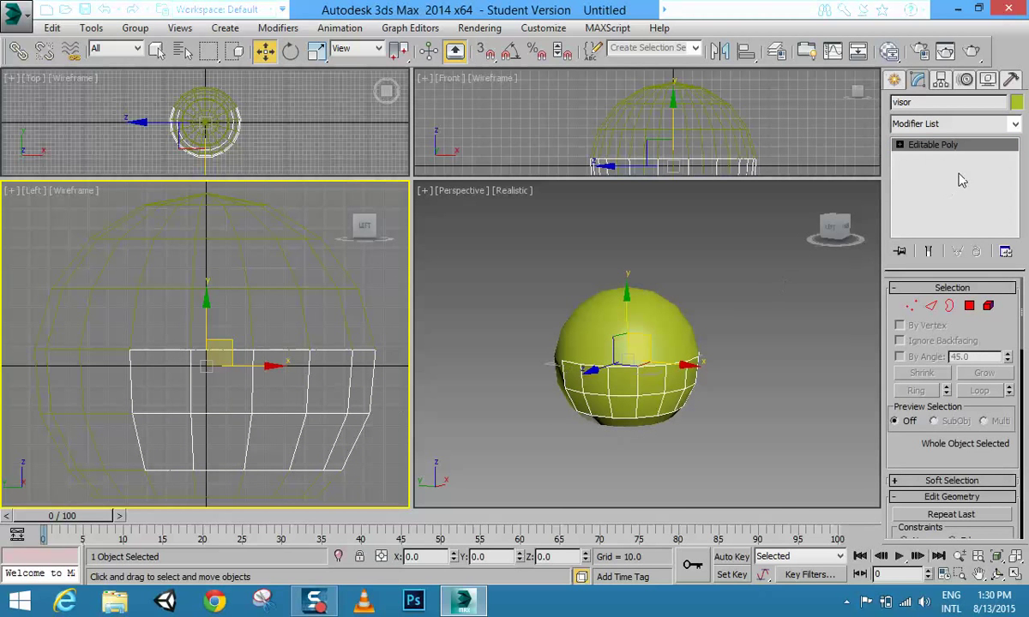
left_click(900, 145)
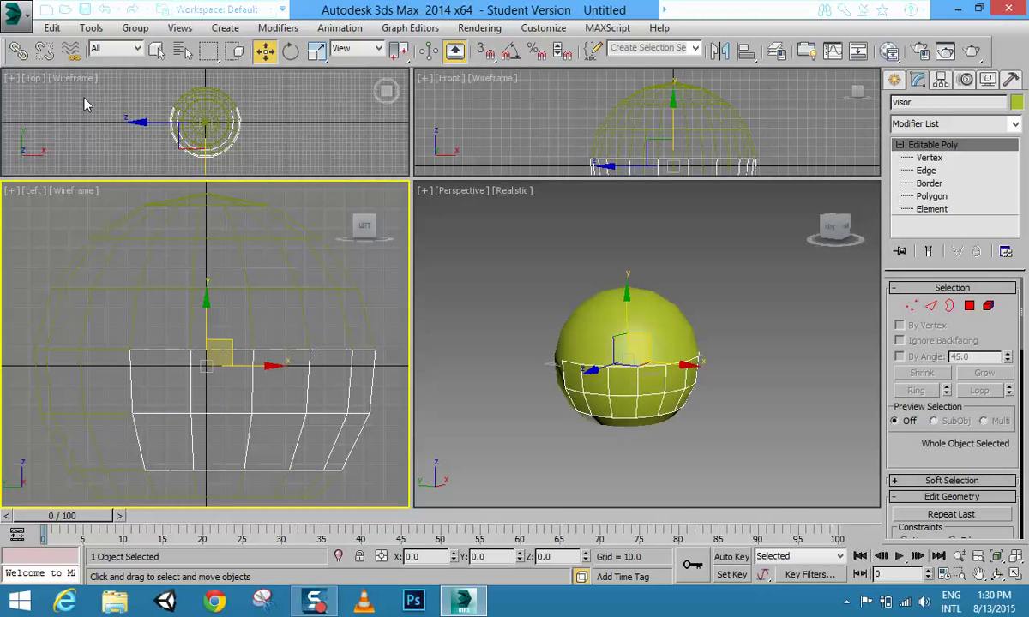
- Narrow the sphere and the visor together to about 70% along X in the Top view, and deselect them
middle_click_drag(247, 168, 244, 160)
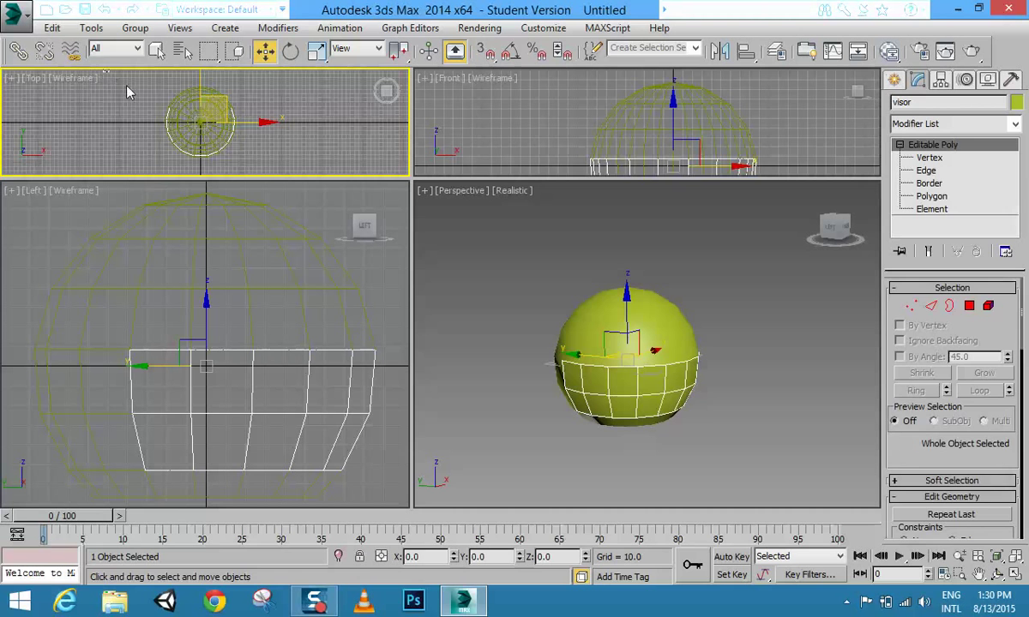
key("ctrl+a")
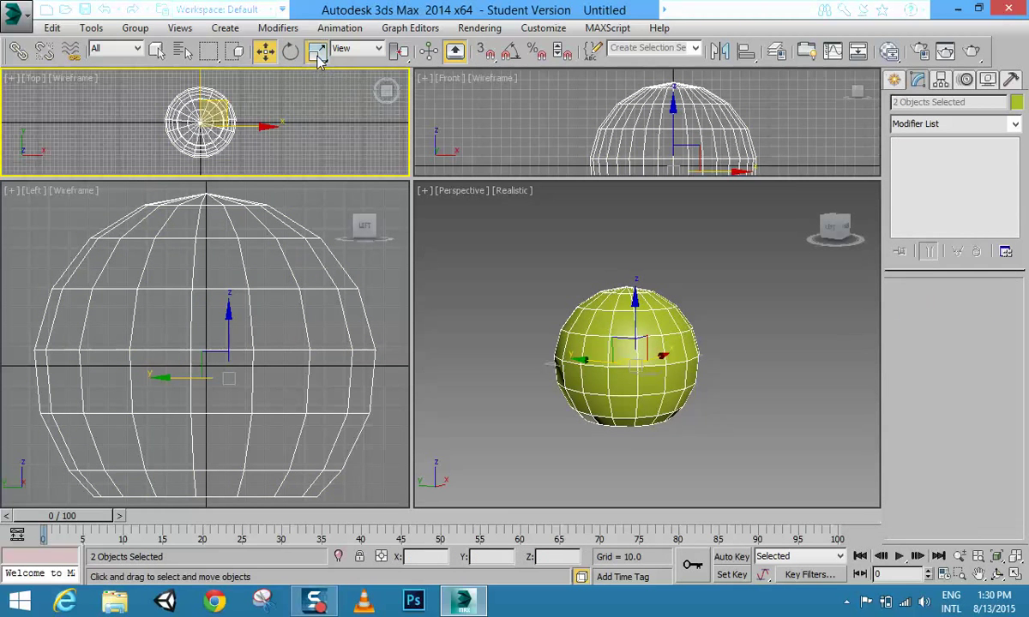
right_click(268, 135)
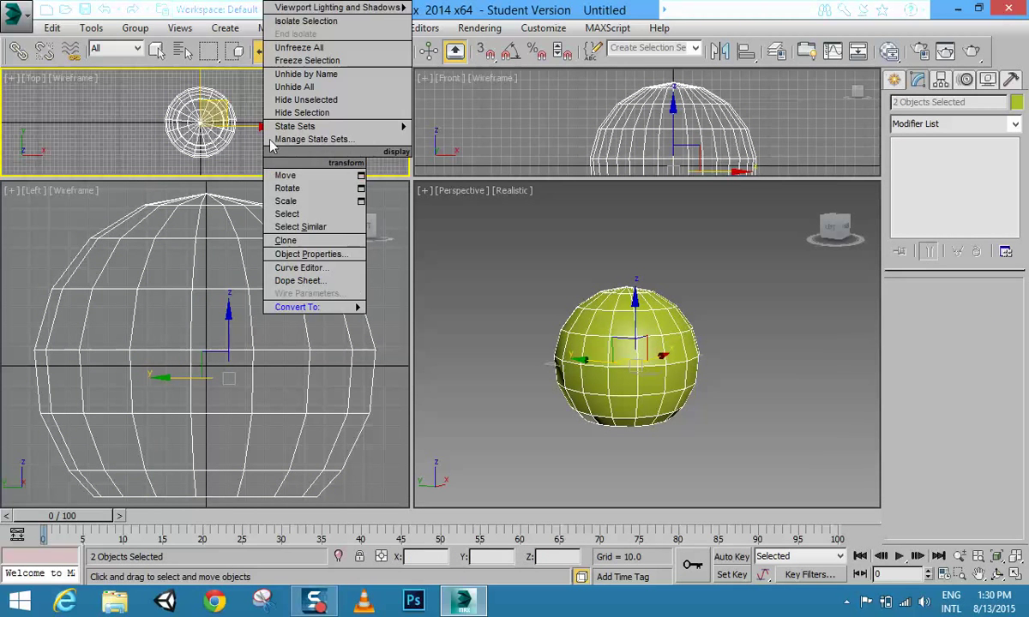
key("Escape")
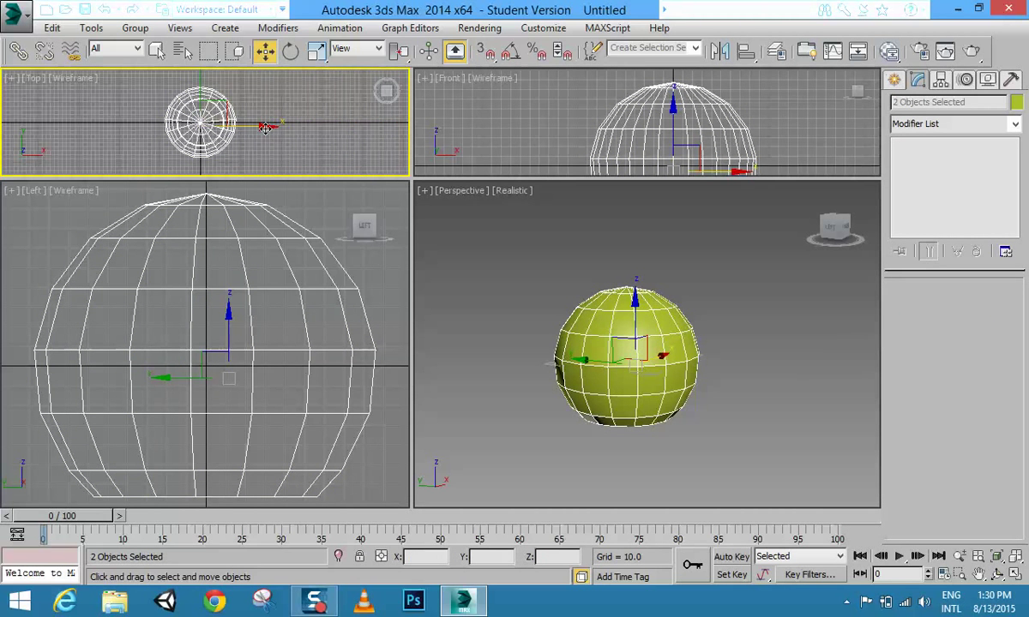
key("r")
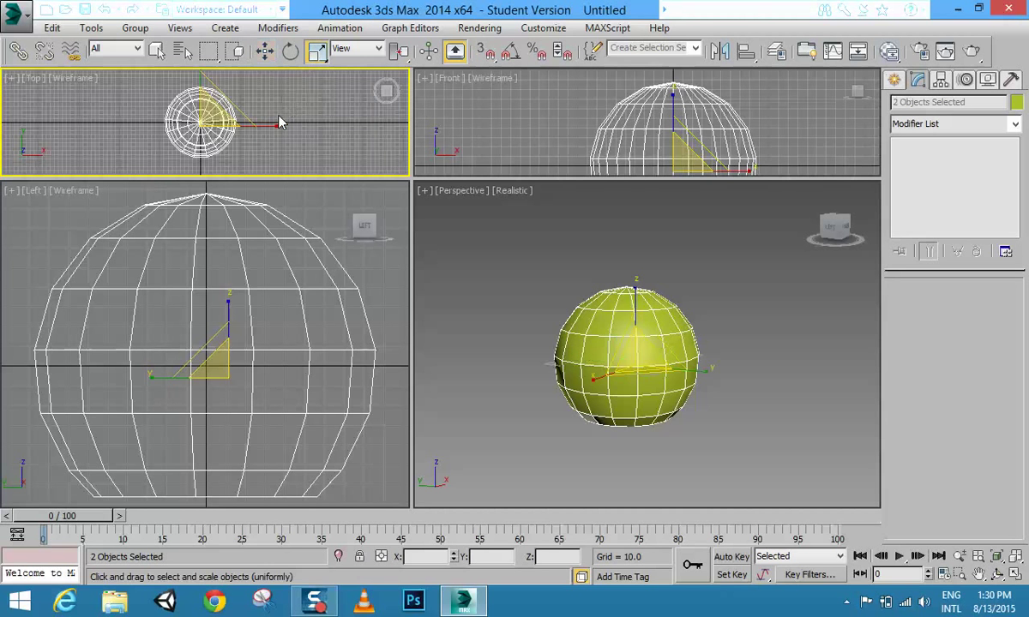
key("r")
left_click_drag(271, 129, 247, 128)
left_click(525, 397)
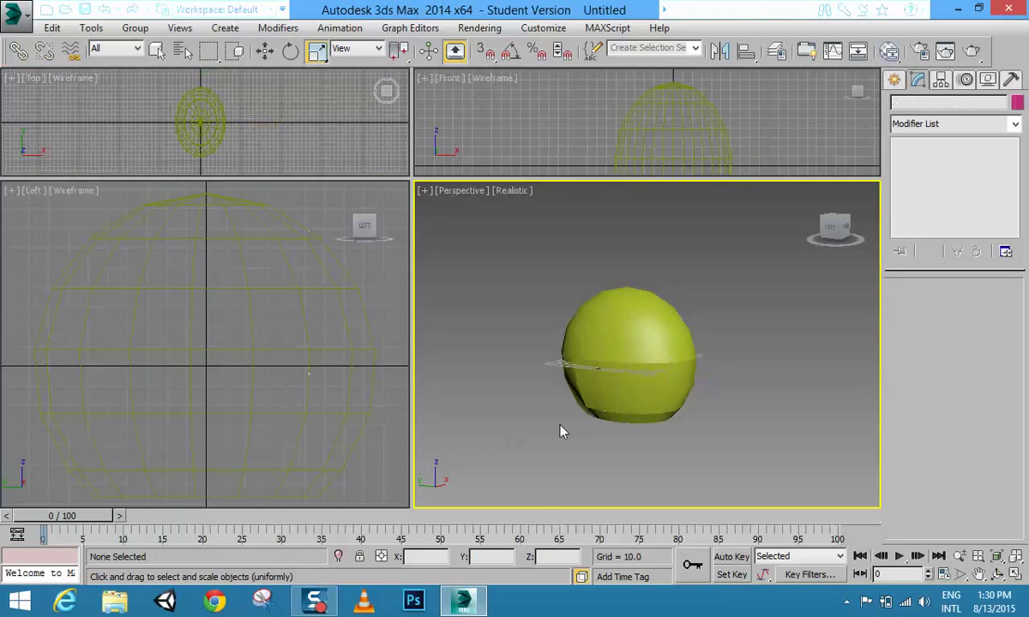
- Move the visor about 22 units forward along negative Y, away from the sphere, in the Top view
left_click(607, 391)
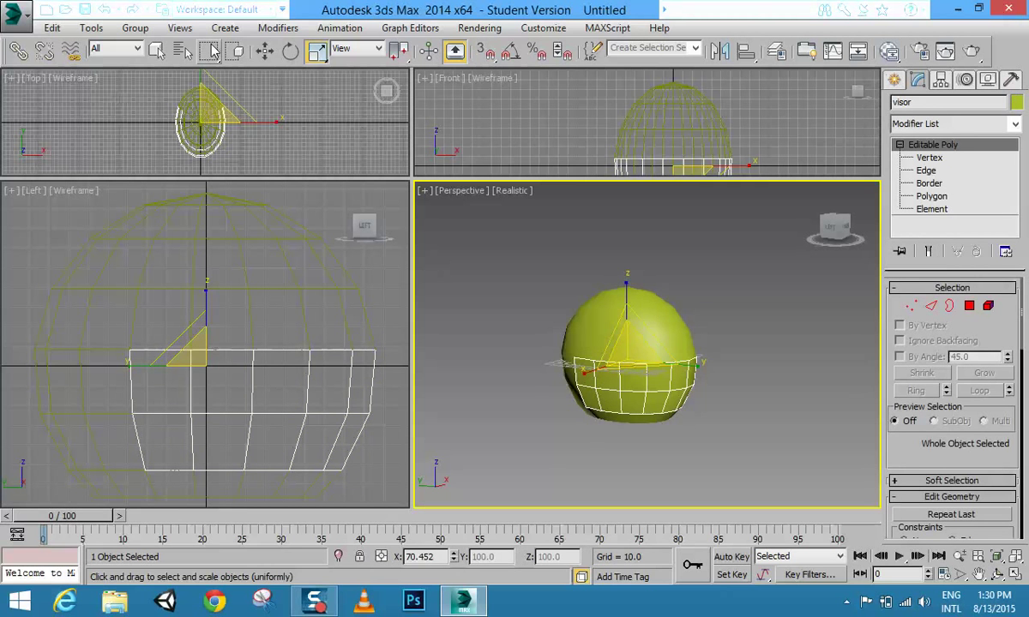
left_click(264, 50)
left_click(195, 98)
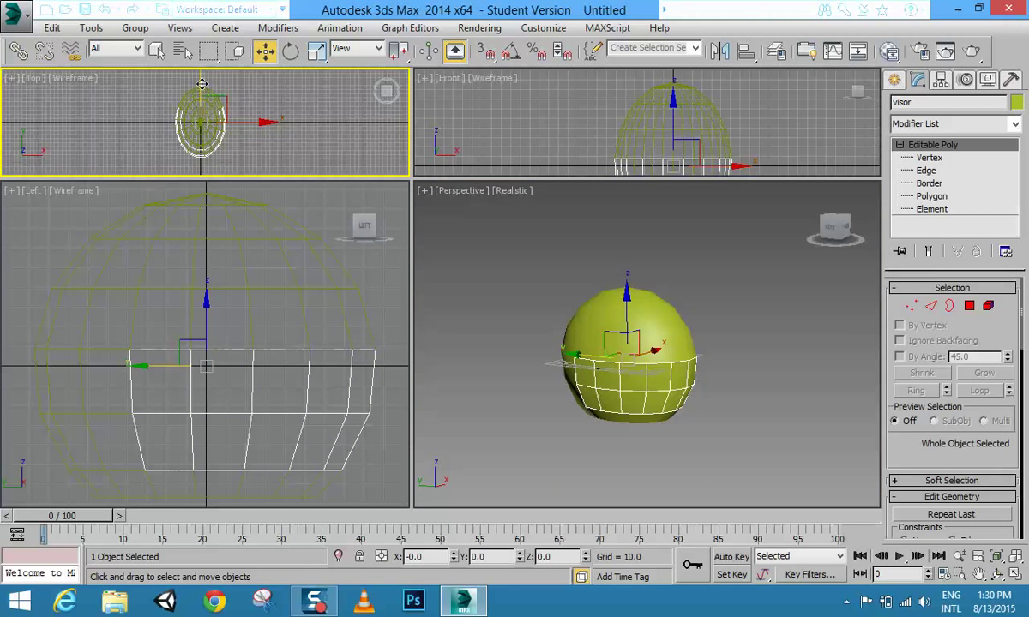
mouse_move(189, 78)
left_mouse_down()
mouse_move(200, 87)
mouse_move(190, 86)
left_mouse_up()
- Widen the visor along X to a scale of about 77% in the Top view
left_click(316, 51)
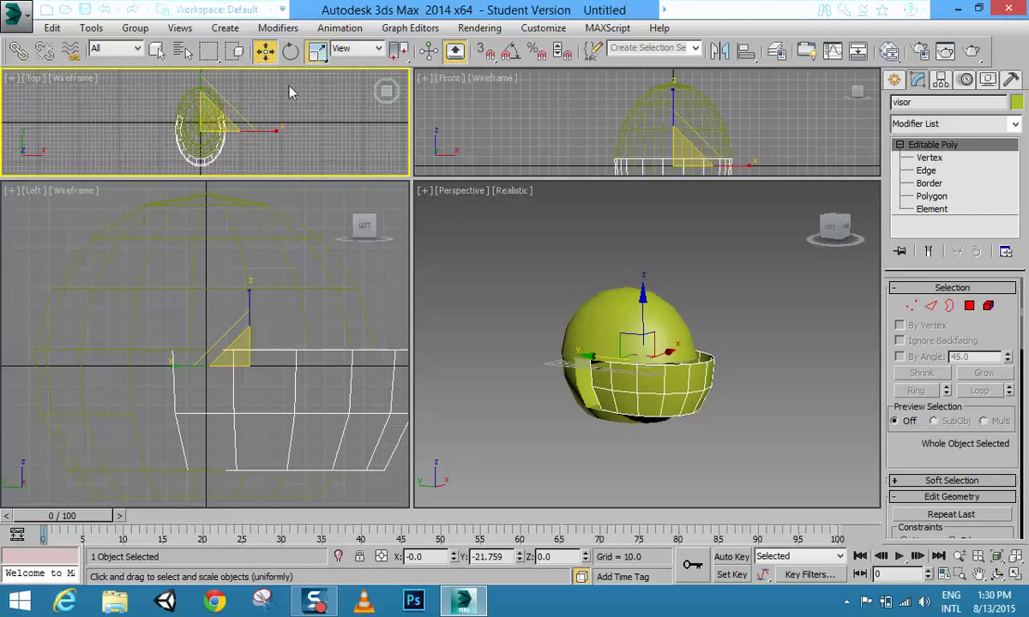
left_click_drag(283, 129, 273, 130)
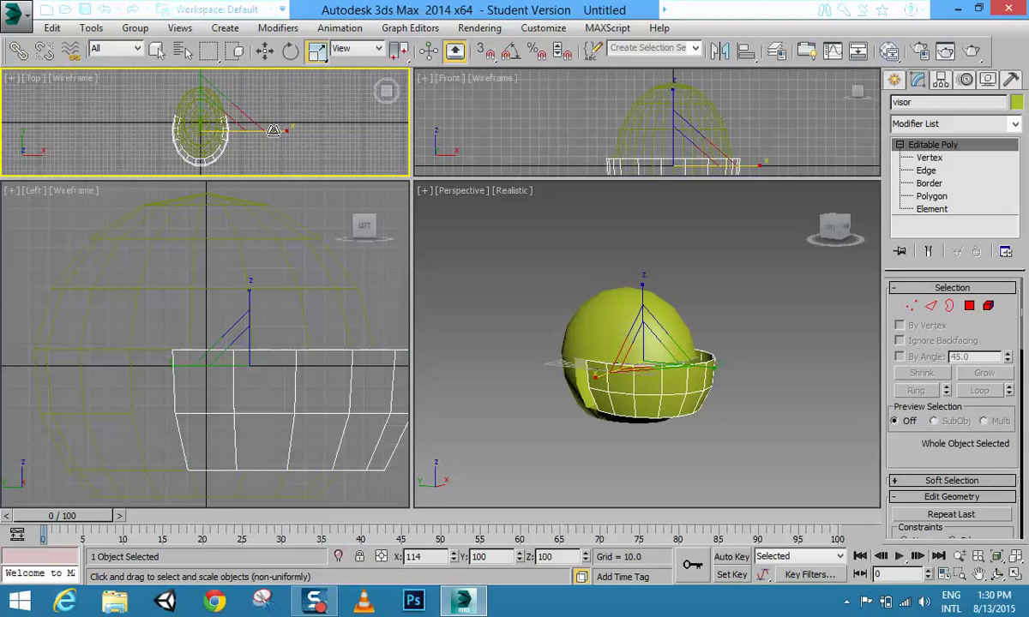
left_click_drag(271, 131, 261, 130)
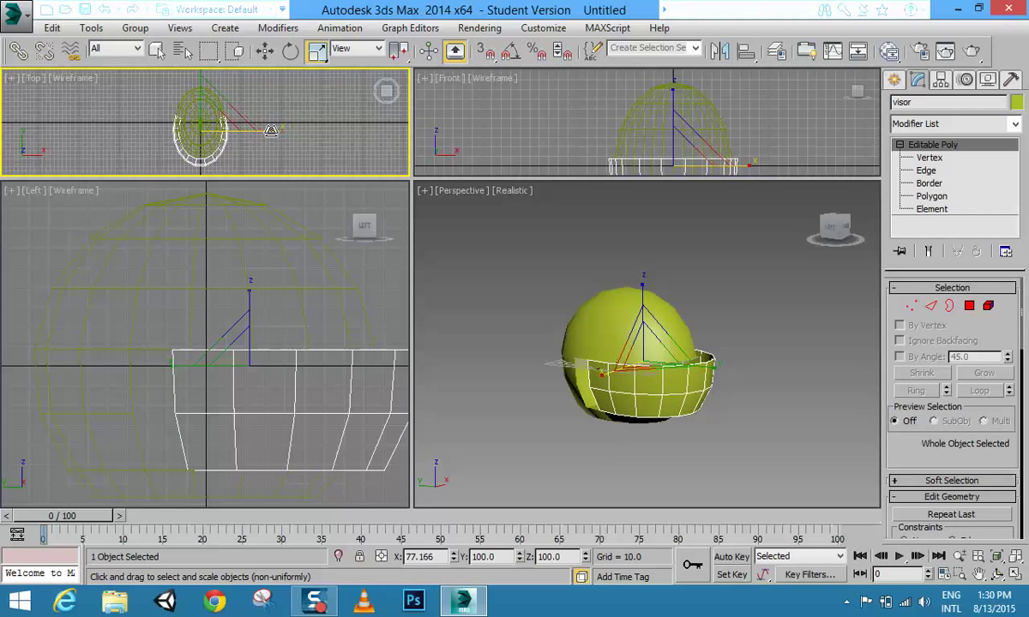
- Move the visor about 18 units back along Y so it fits closely around the sphere's front
left_click(291, 51)
left_click(265, 50)
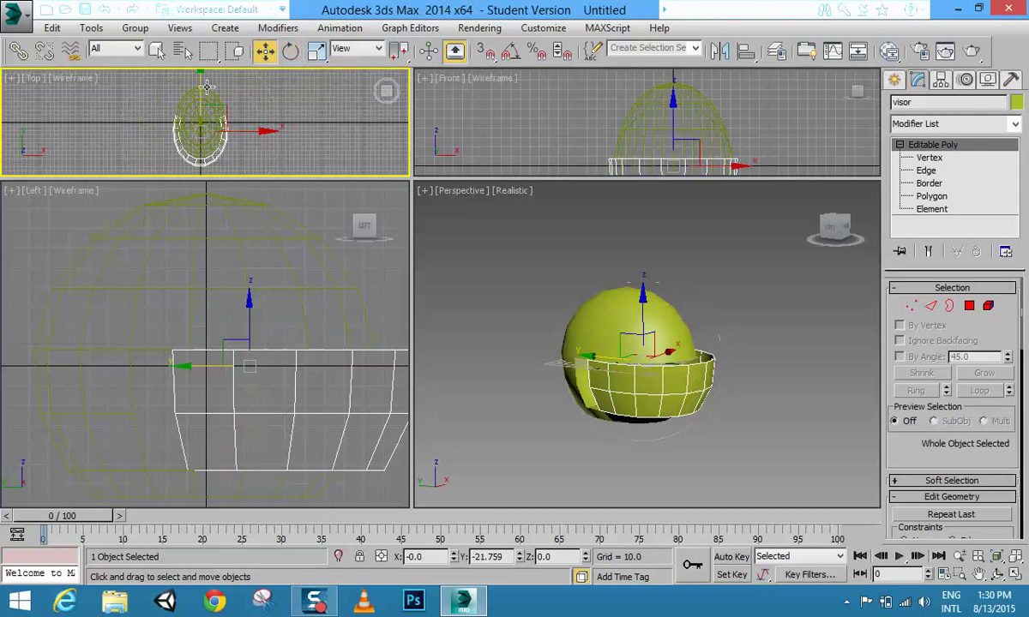
left_click_drag(202, 85, 199, 79)
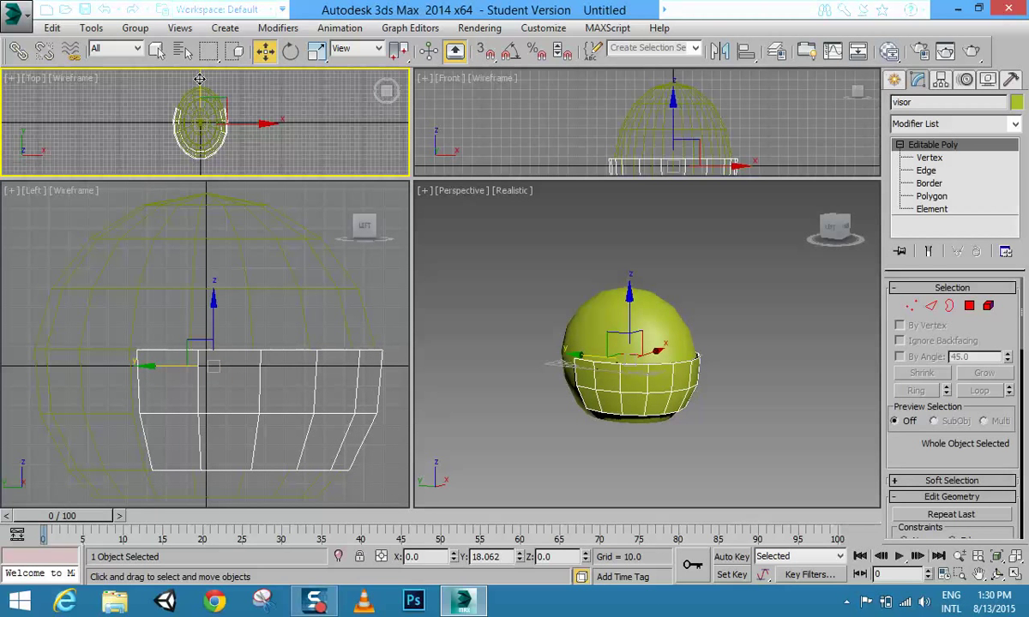
- Scale the sphere down uniformly to about 90% so it sits inside the visor
left_click(285, 292)
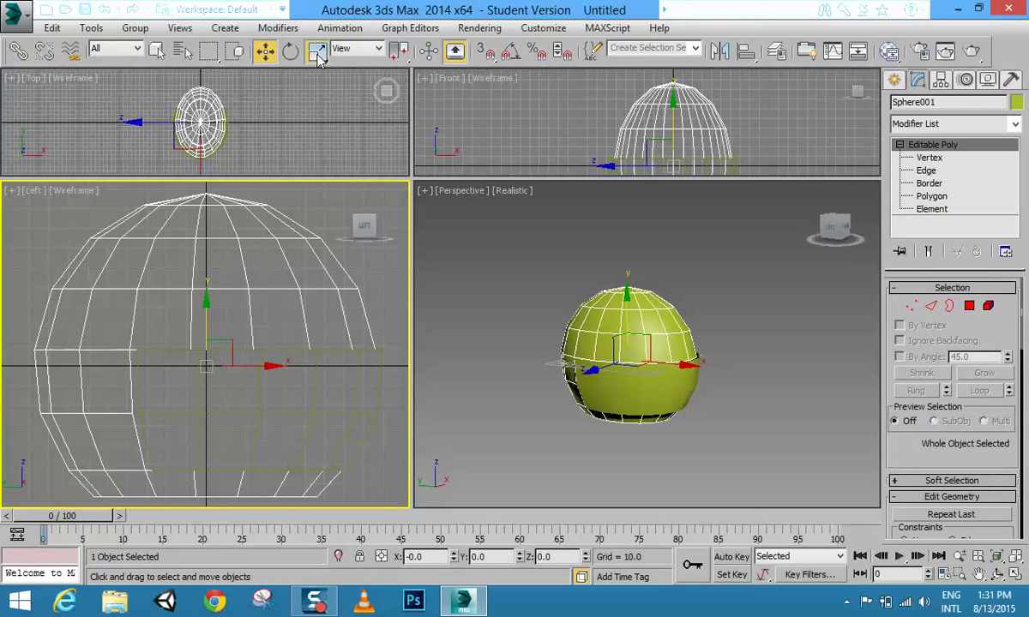
right_click(183, 386)
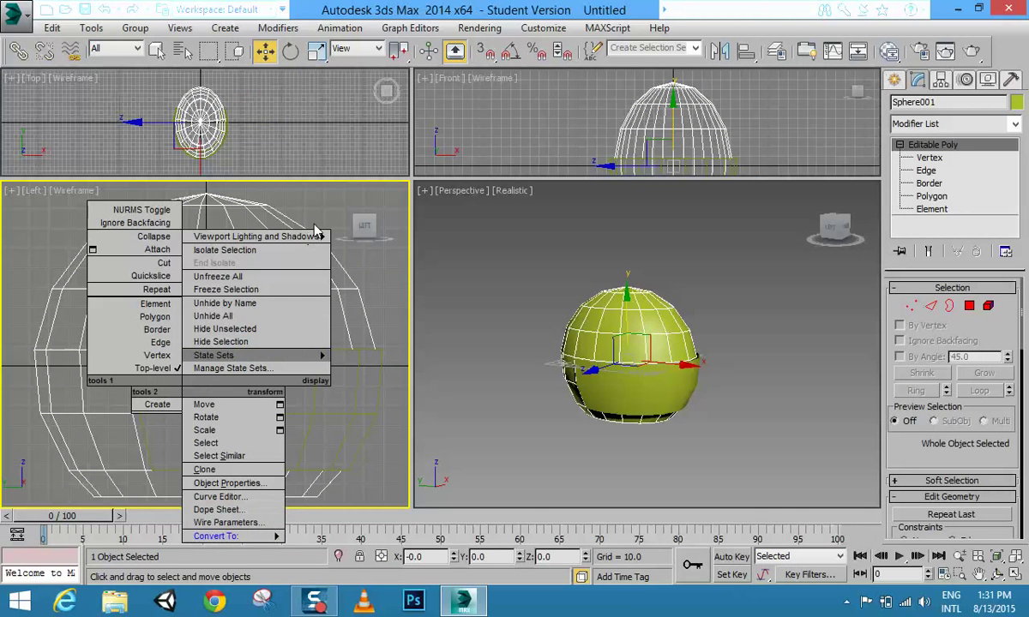
left_click(284, 116)
left_click(317, 51)
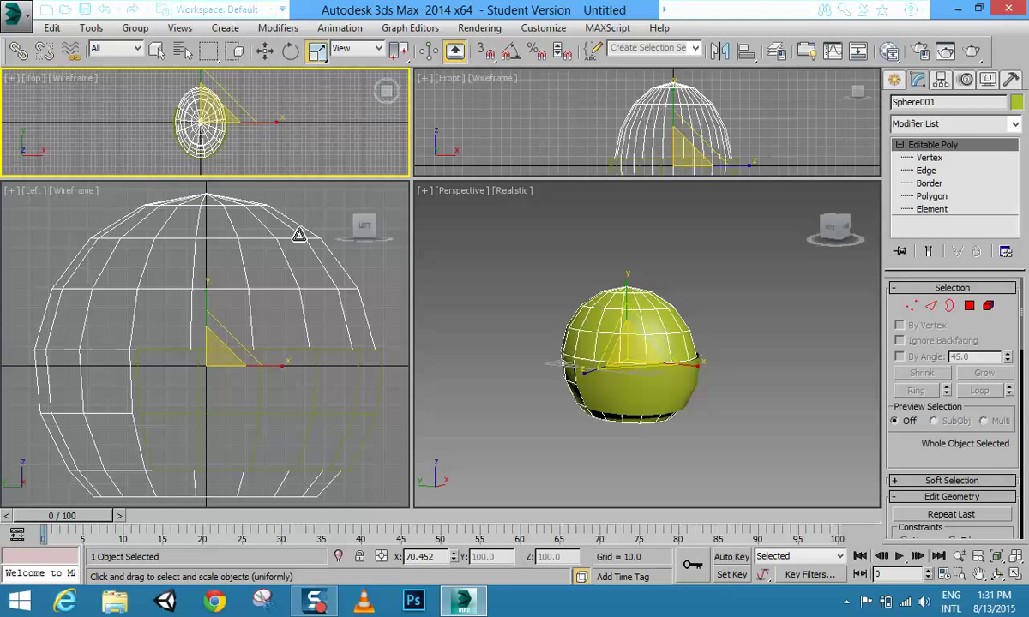
left_click_drag(208, 371, 200, 369)
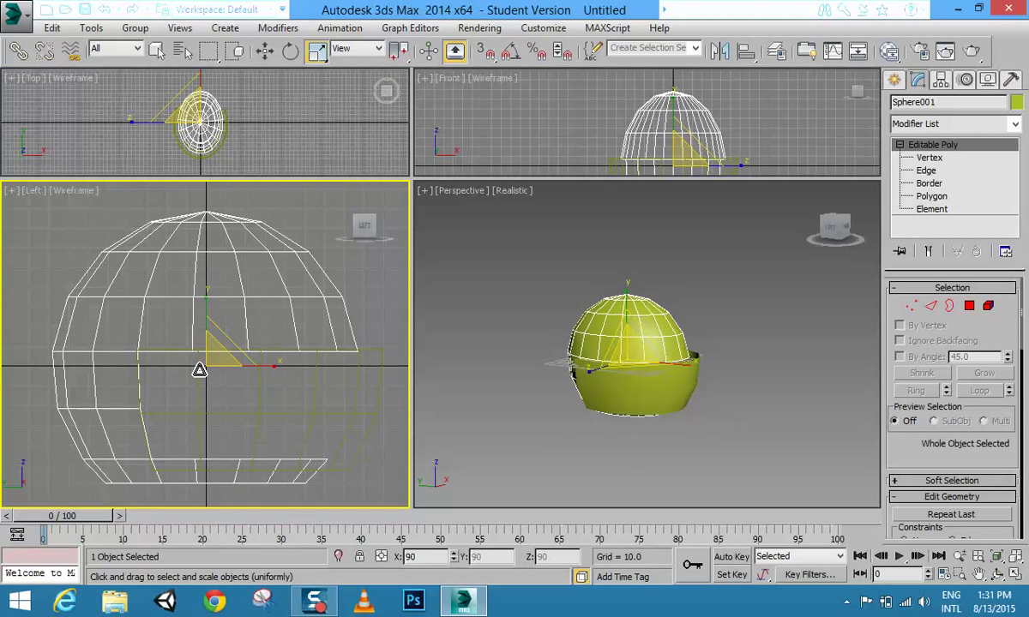
- Select the visor and thicken it with a Shell modifier, using an outer amount of 4.25
left_click(265, 51)
left_click(641, 388)
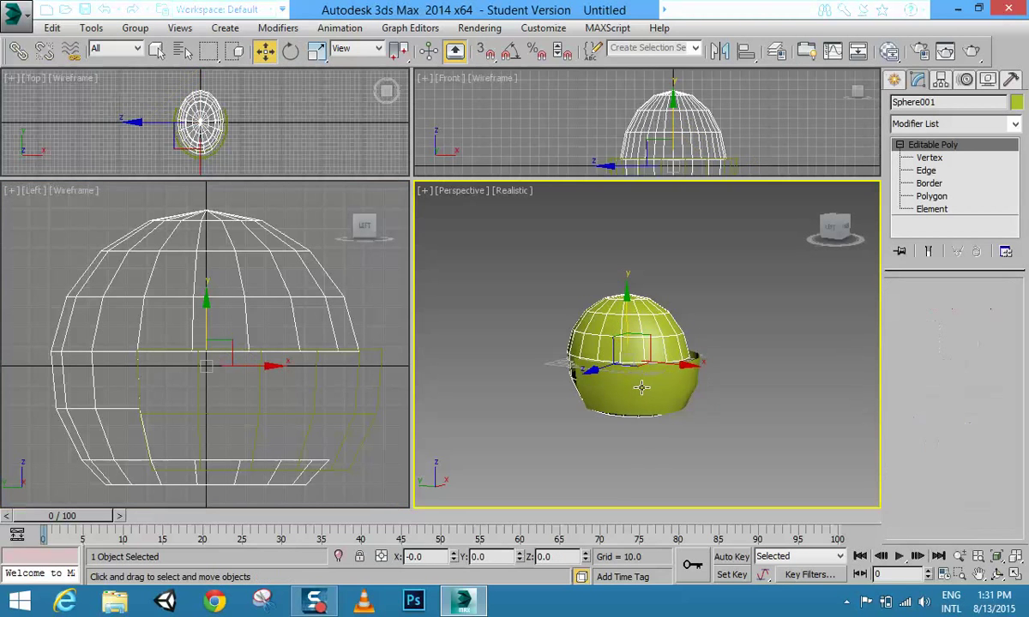
left_click(674, 379)
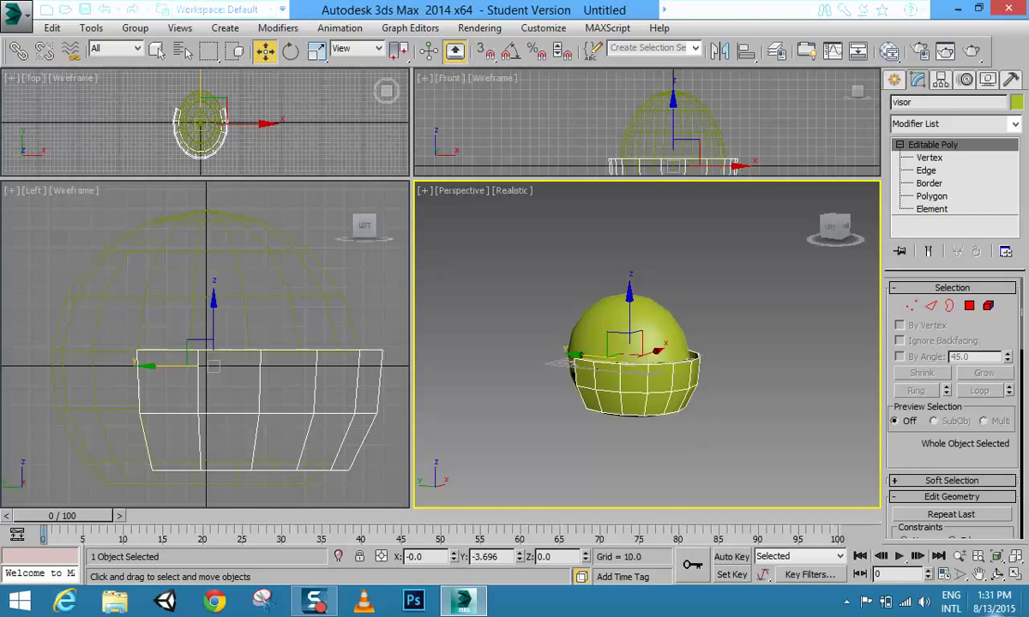
left_click(997, 574)
left_click_drag(761, 415, 746, 385)
scroll(747, 386, "up", 5)
left_click_drag(654, 360, 574, 361)
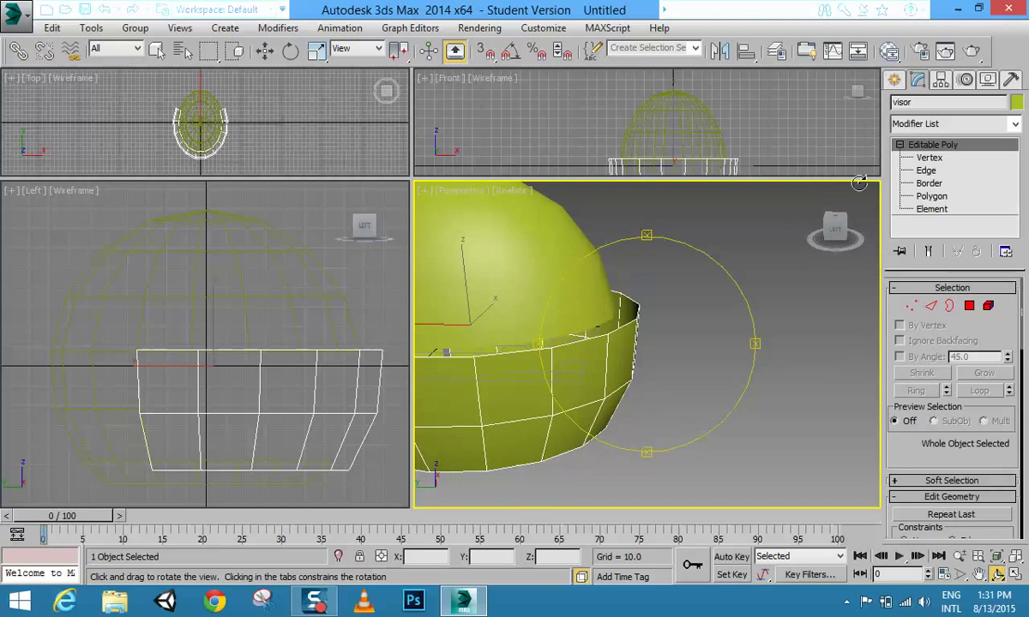
left_click(973, 125)
scroll(973, 124, "down", 5)
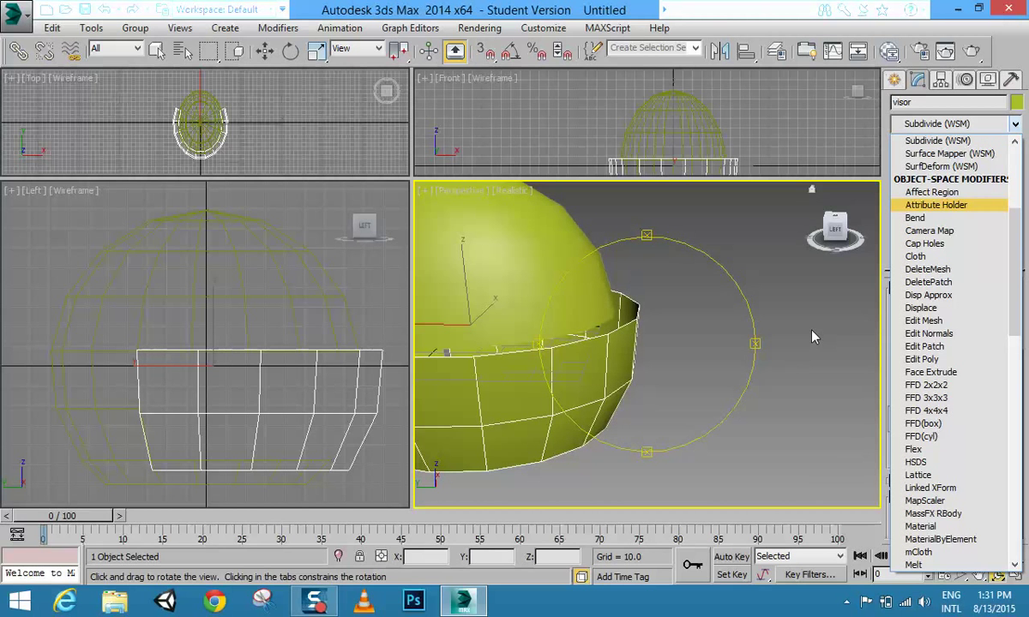
key("s")
key("h")
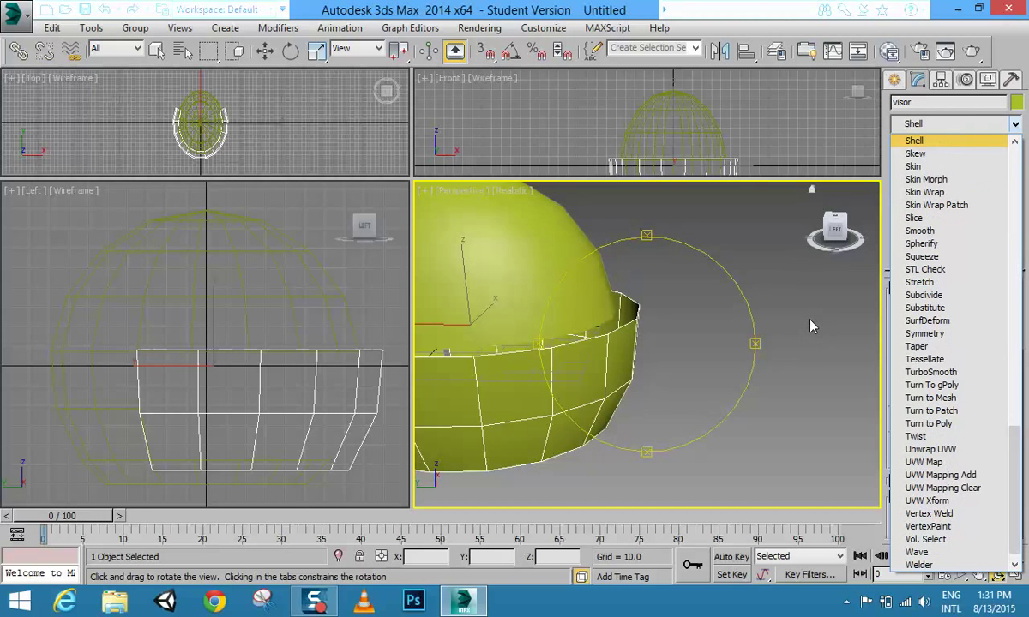
left_click(951, 142)
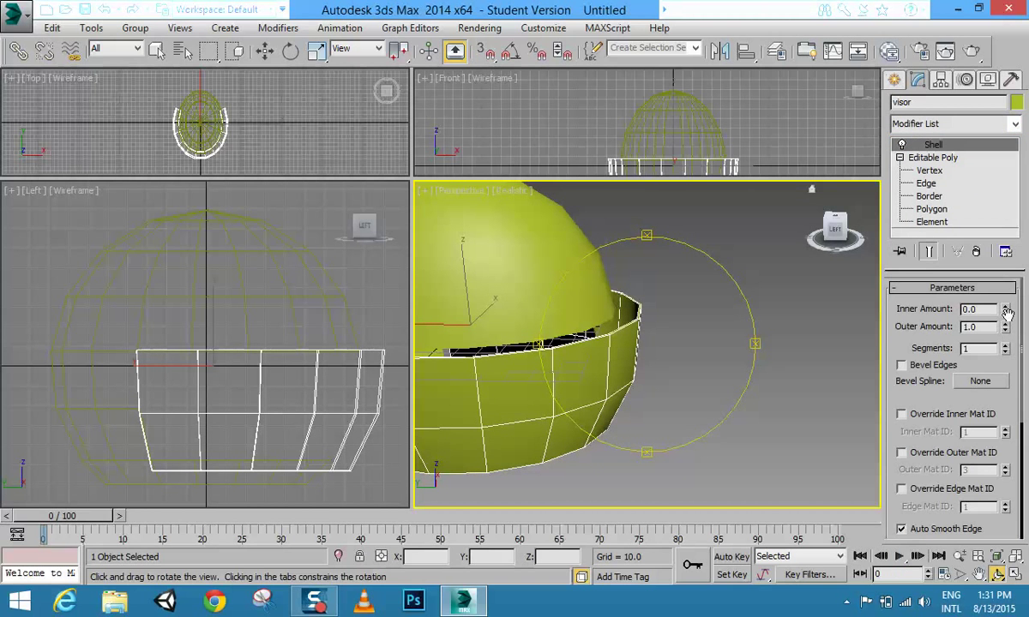
left_click_drag(1004, 329, 1004, 292)
left_click_drag(1010, 607, 1007, 55)
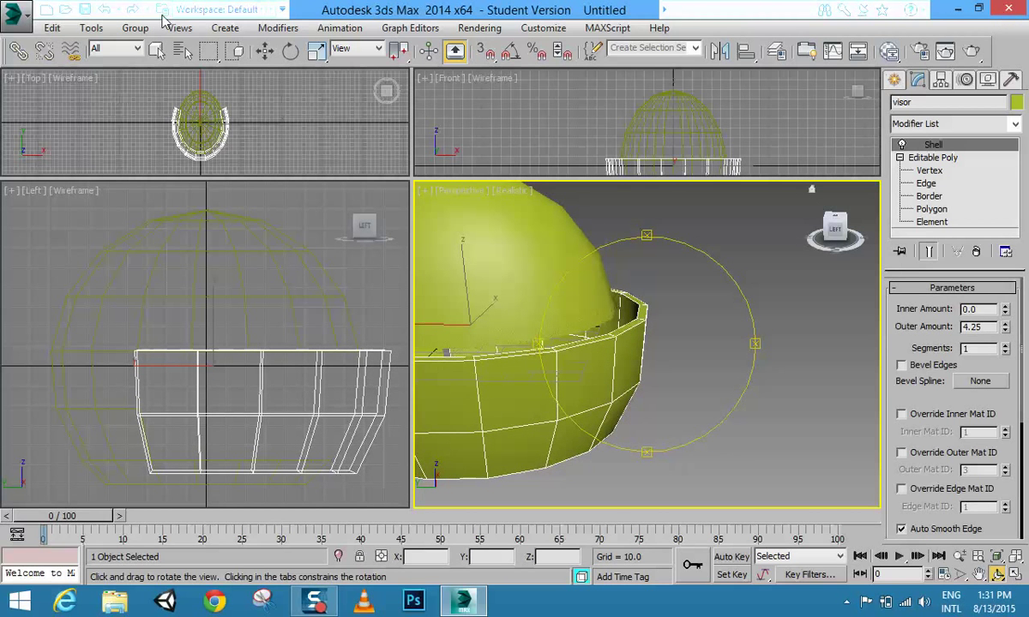
- Add a Taper modifier to the visor with amount 0.29, primary axis Y and effect axis Z
left_click(952, 125)
key("t")
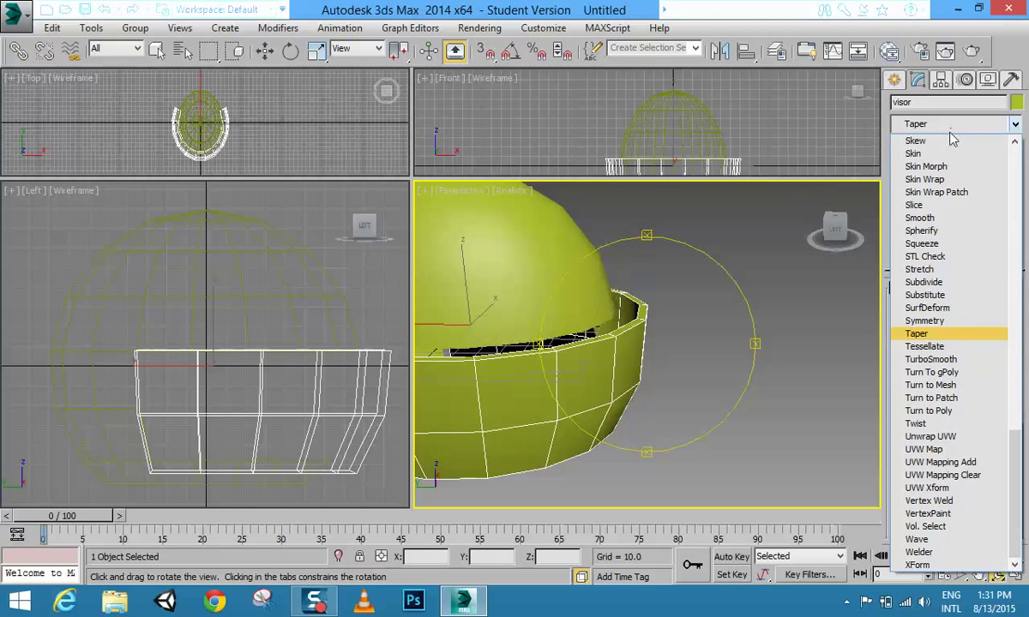
left_click(935, 334)
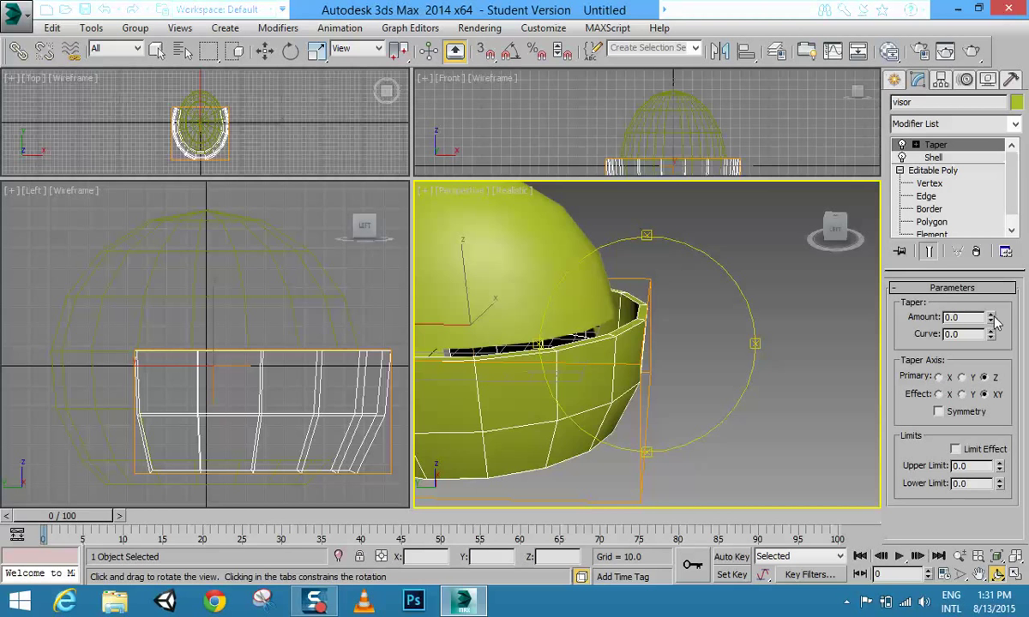
left_click_drag(991, 315, 991, 295)
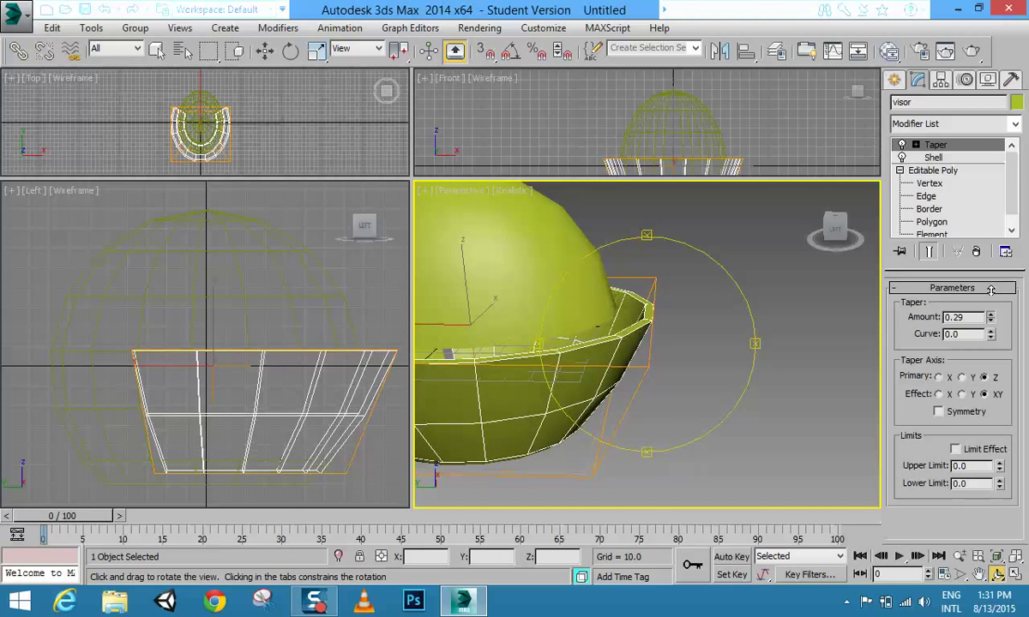
left_click(962, 378)
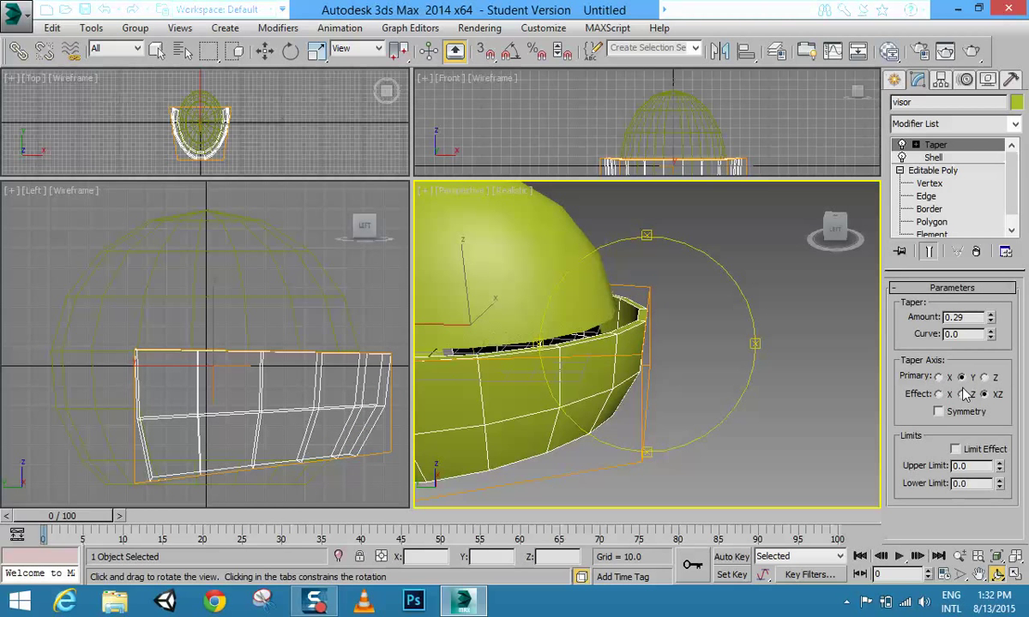
left_click(962, 395)
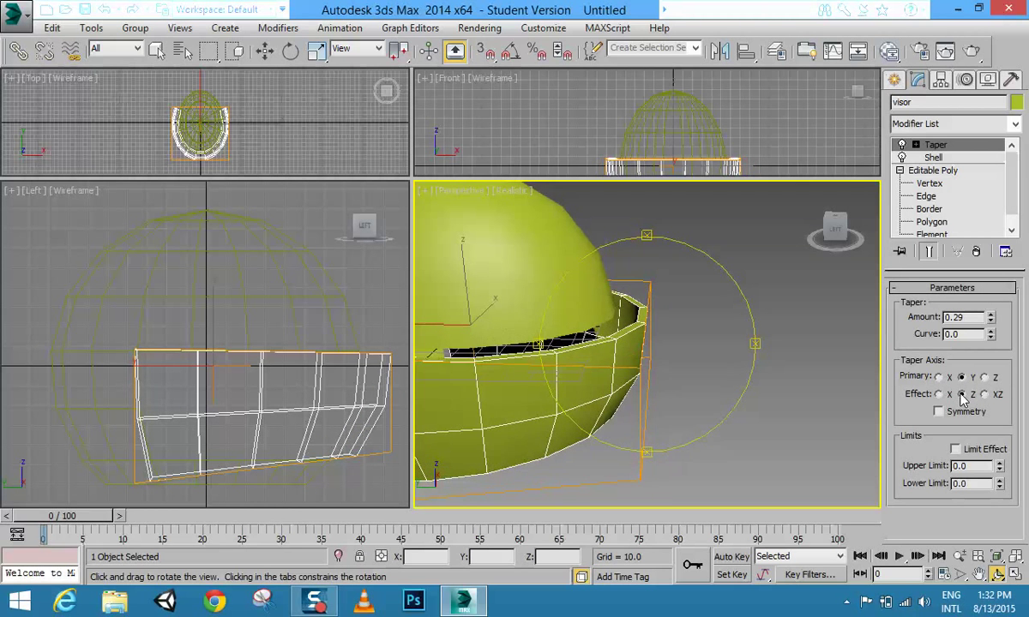
- Try X as the primary axis of the visor's taper with an amount of -0.5, and undo the amount change
left_click(939, 377)
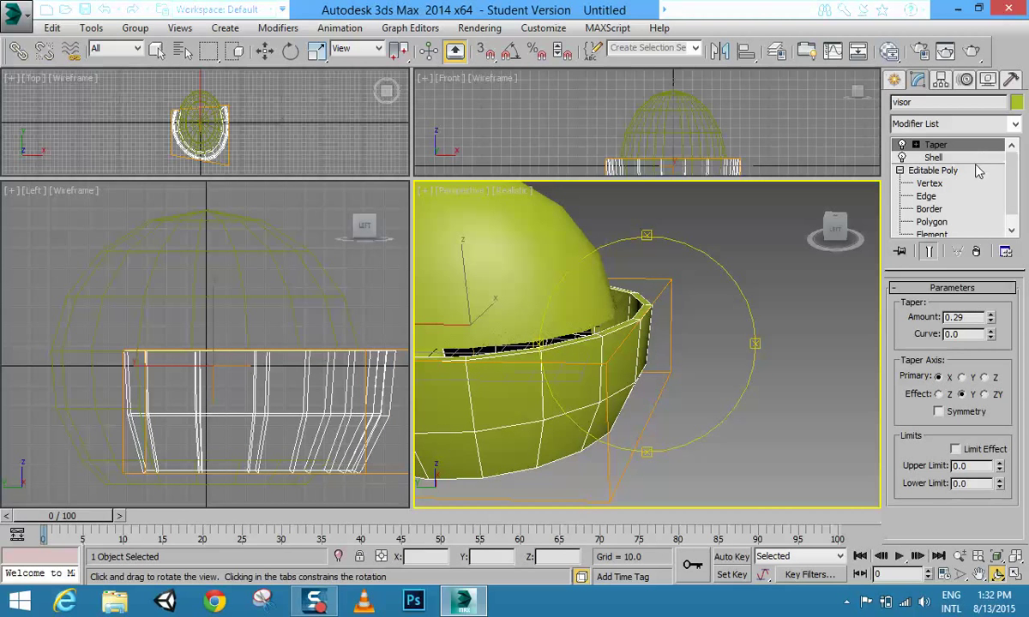
left_click_drag(992, 320, 510, 55)
right_click(511, 56)
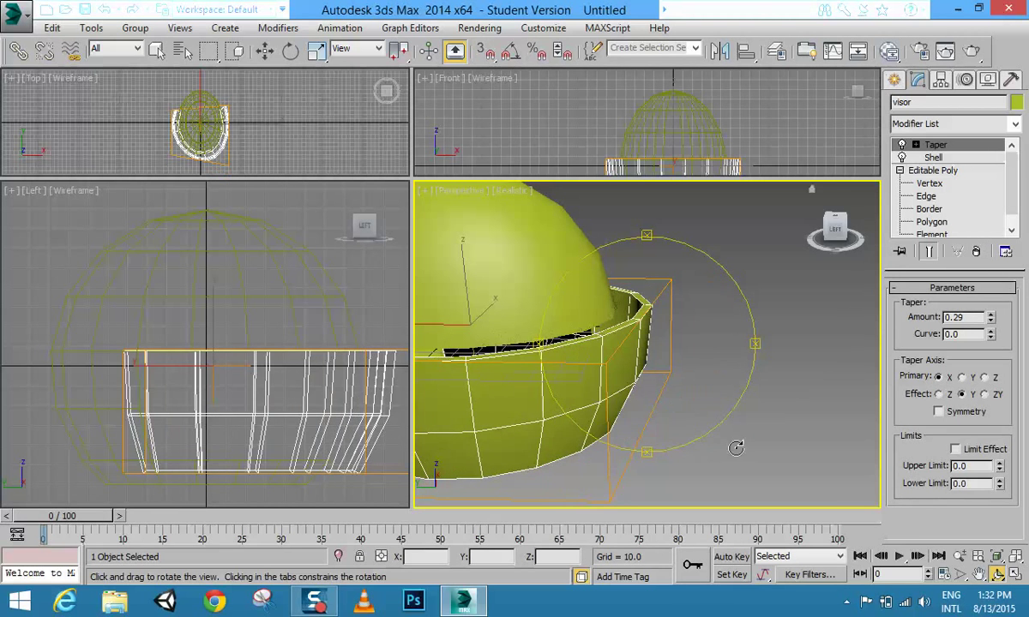
key("ctrl+z")
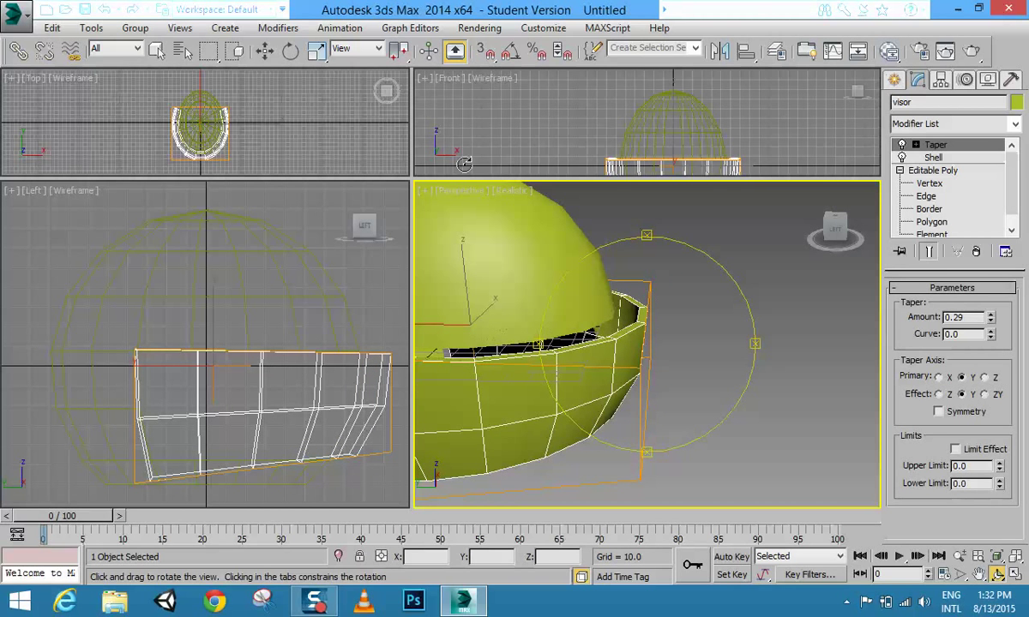
left_click_drag(413, 177, 526, 163)
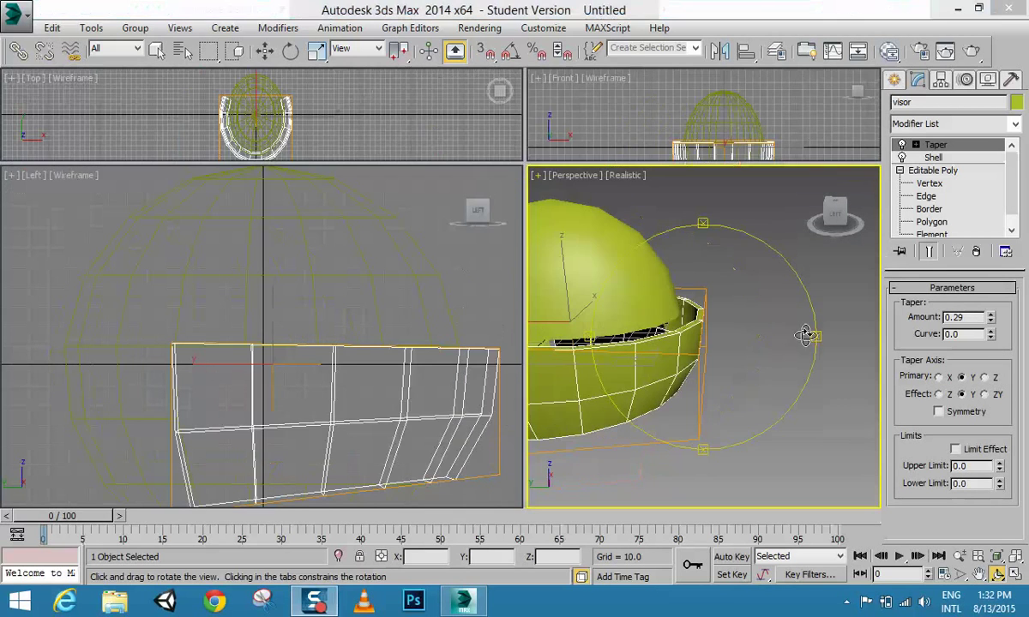
left_click(940, 377)
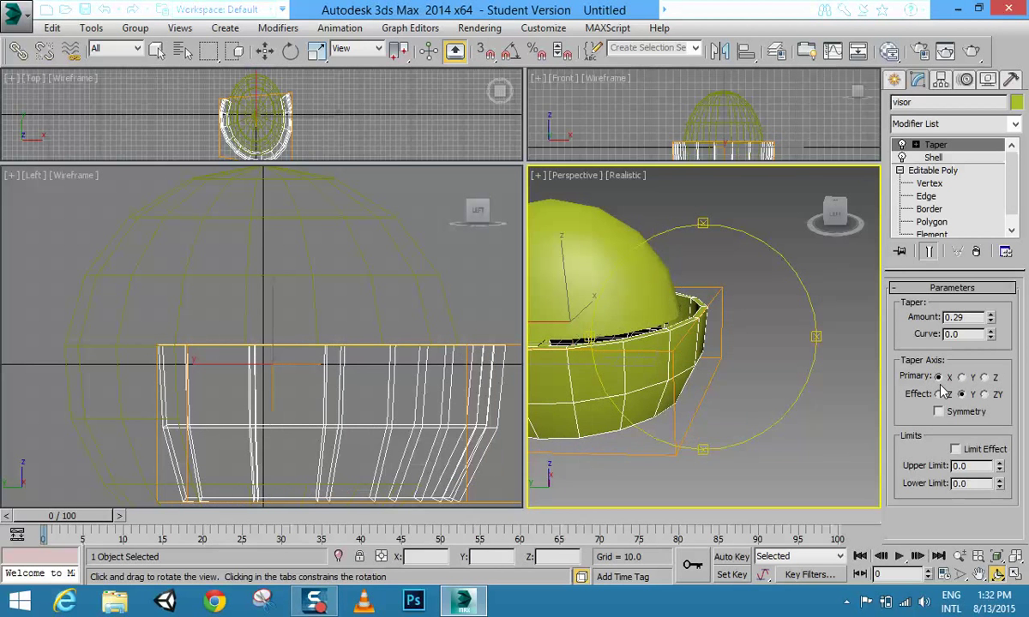
left_click_drag(990, 319, 990, 343)
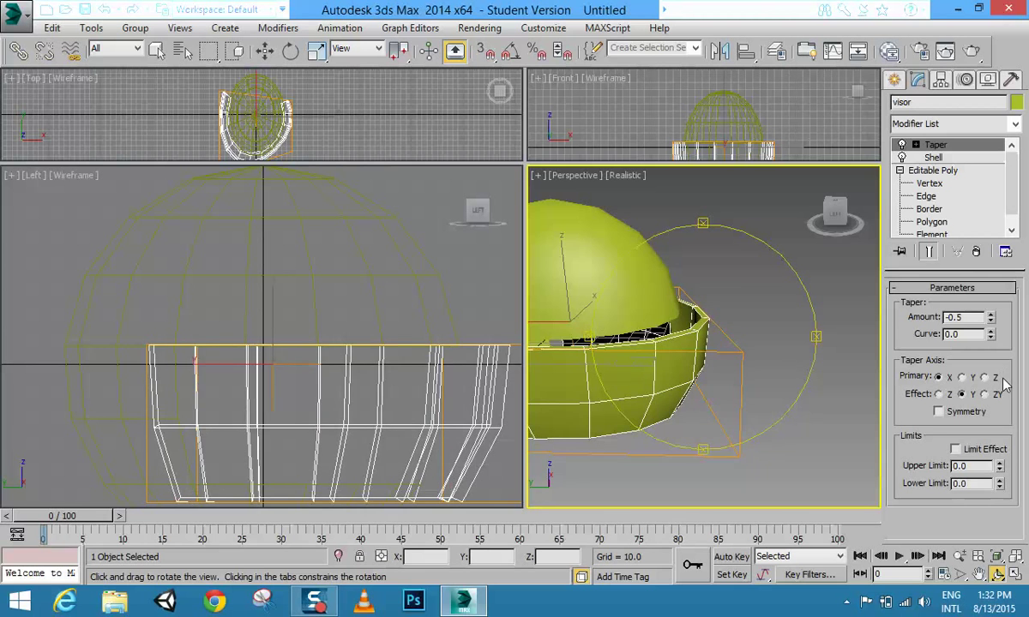
key("ctrl+z")
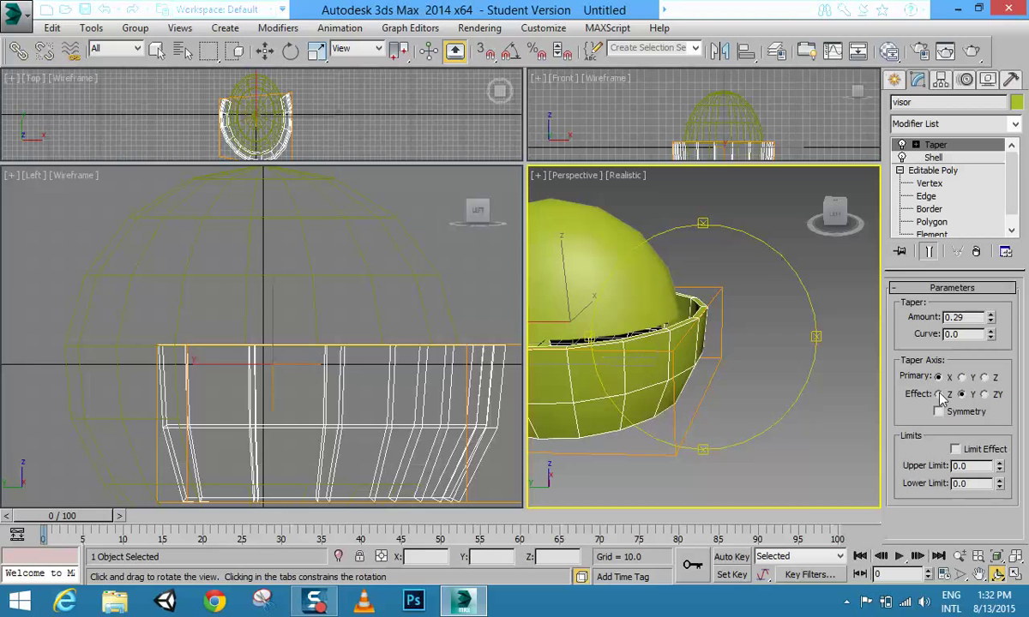
- Try tapering the visor with primary axis Z, effect XY and an amount of -0.17
left_click(984, 377)
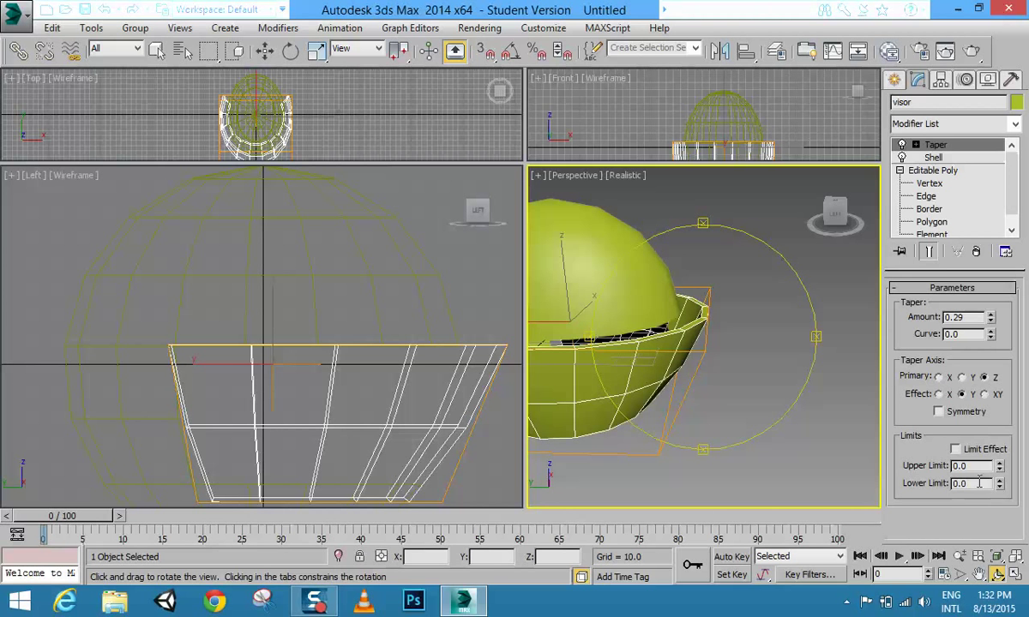
left_click(984, 394)
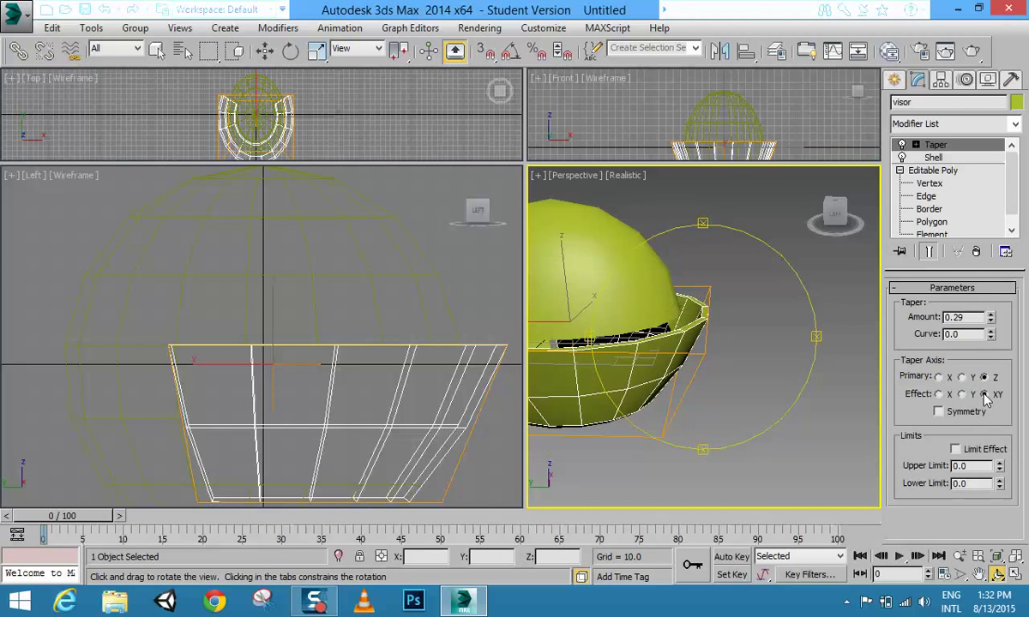
left_click_drag(992, 317, 1001, 347)
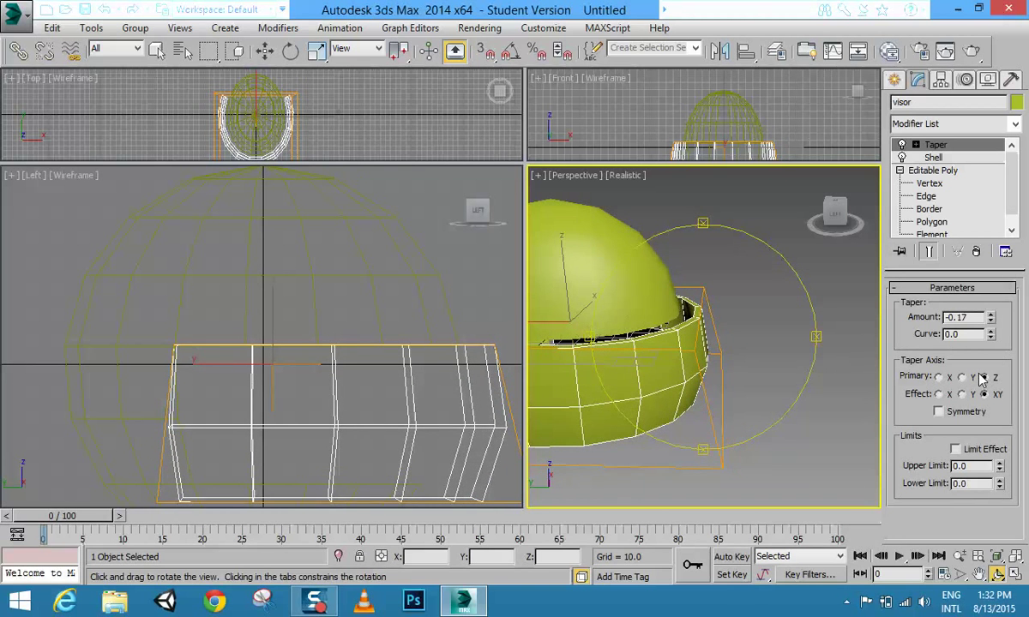
- Set the visor's taper to primary axis Y, effect axis Z and an amount of -0.23
left_click(963, 395)
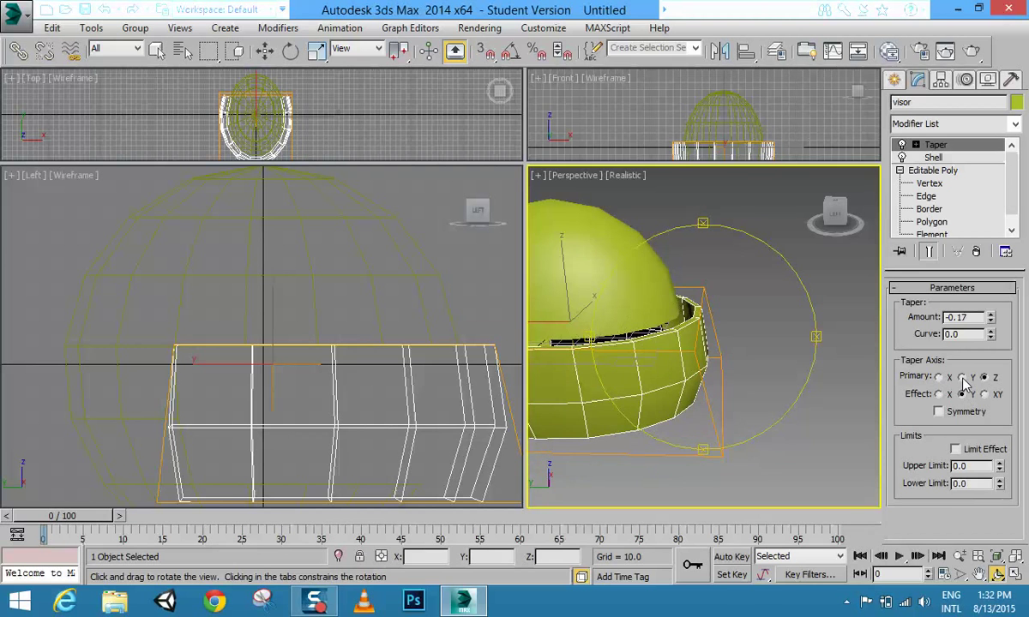
left_click(962, 378)
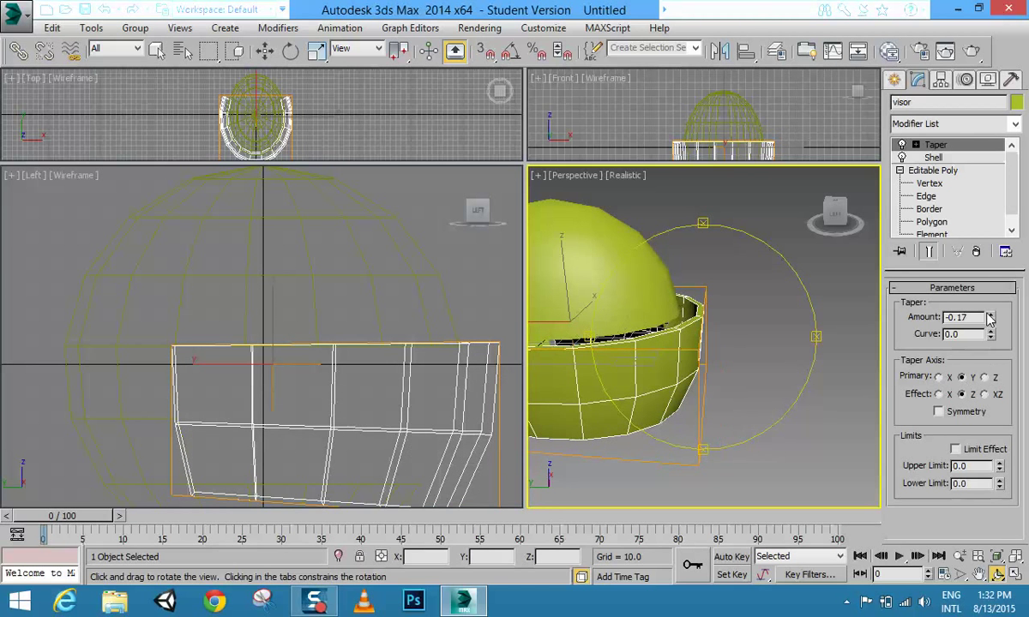
left_click_drag(991, 318, 986, 341)
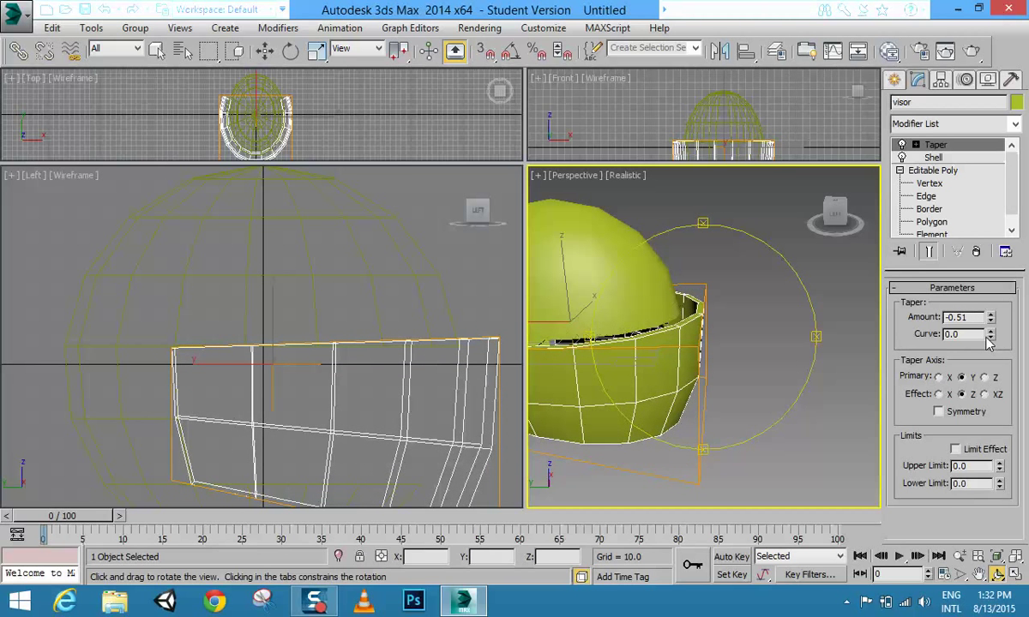
scroll(290, 293, "down", 6)
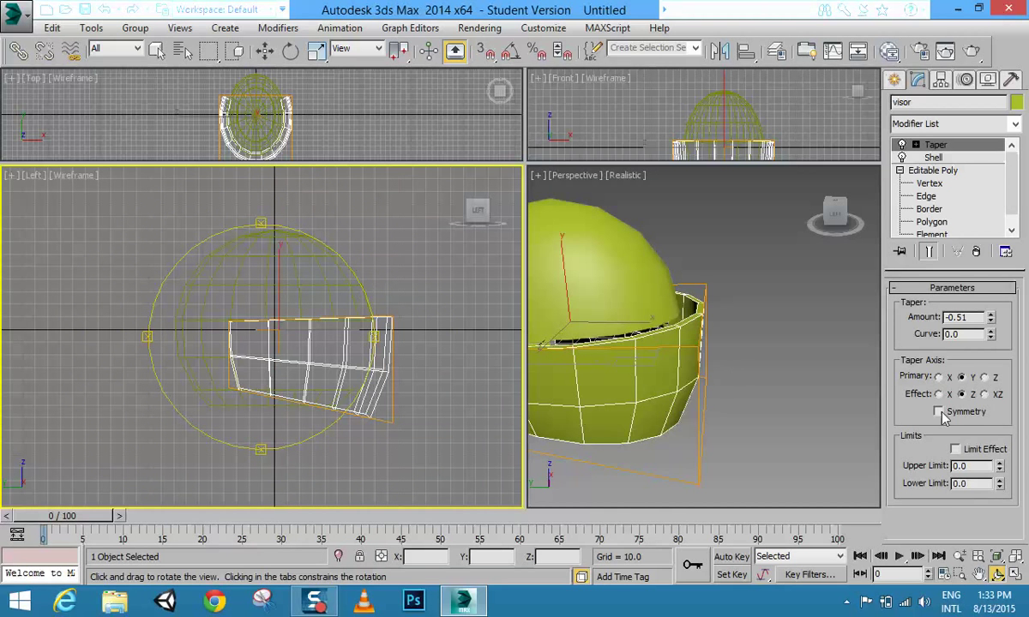
left_click_drag(992, 322, 987, 294)
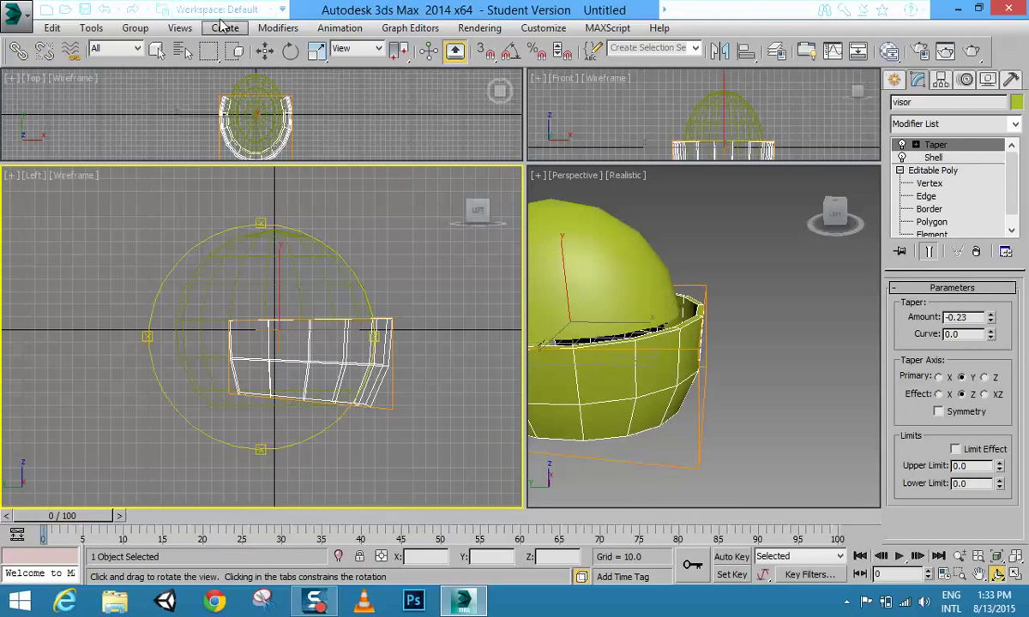
- Try raising the sphere about 5 units along Z in the Left view, undo the move and reselect the visor
left_click(265, 51)
left_click(287, 271)
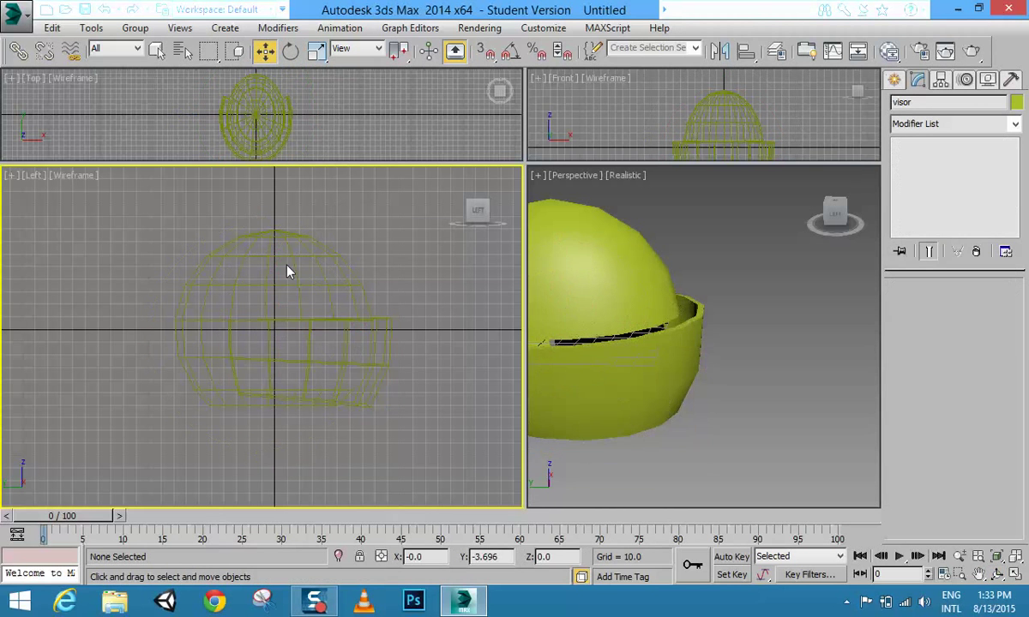
left_click(374, 344)
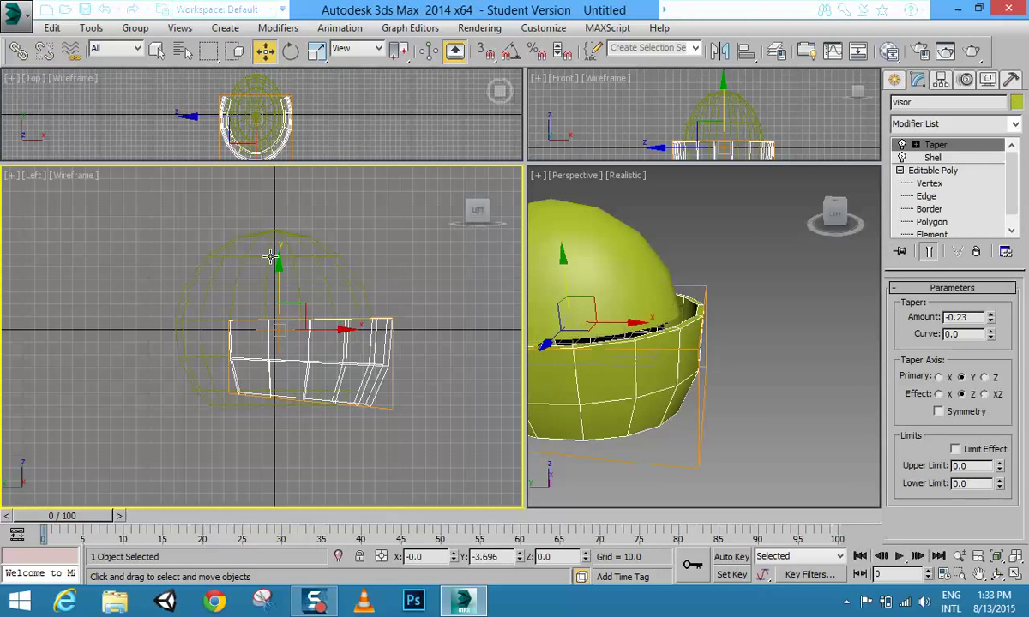
left_click(276, 258)
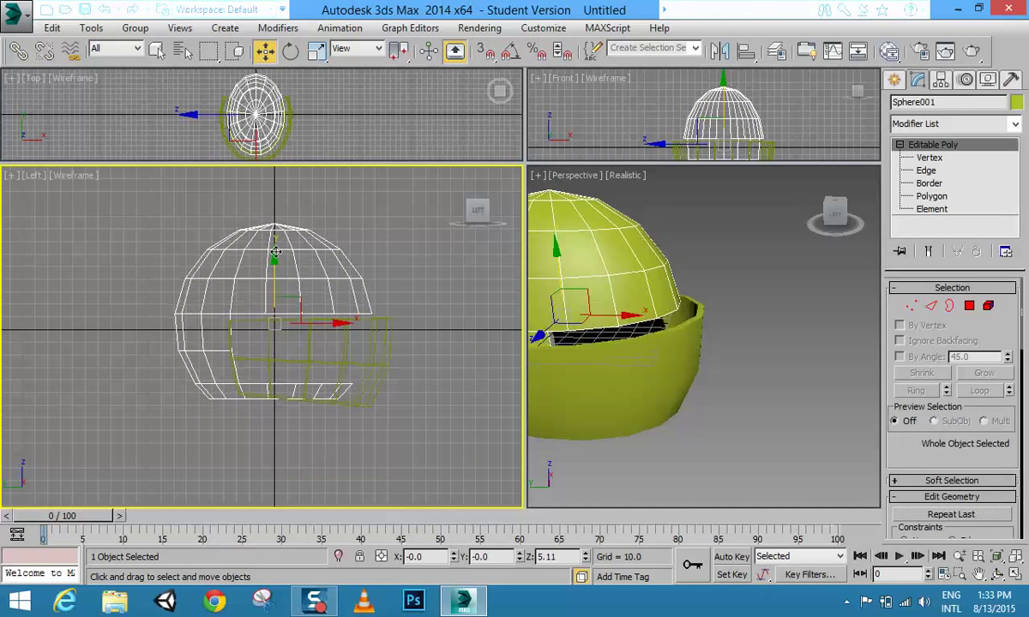
left_click(370, 338)
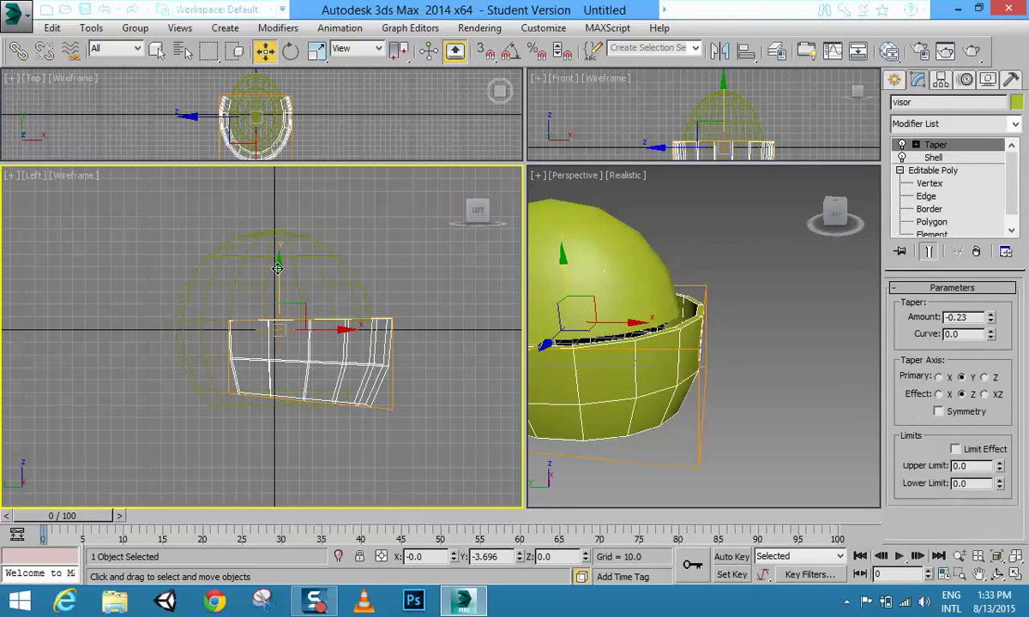
- Raise the visor along the vertical axis in the Left view to a Z position of about 7
left_click_drag(277, 269, 277, 259)
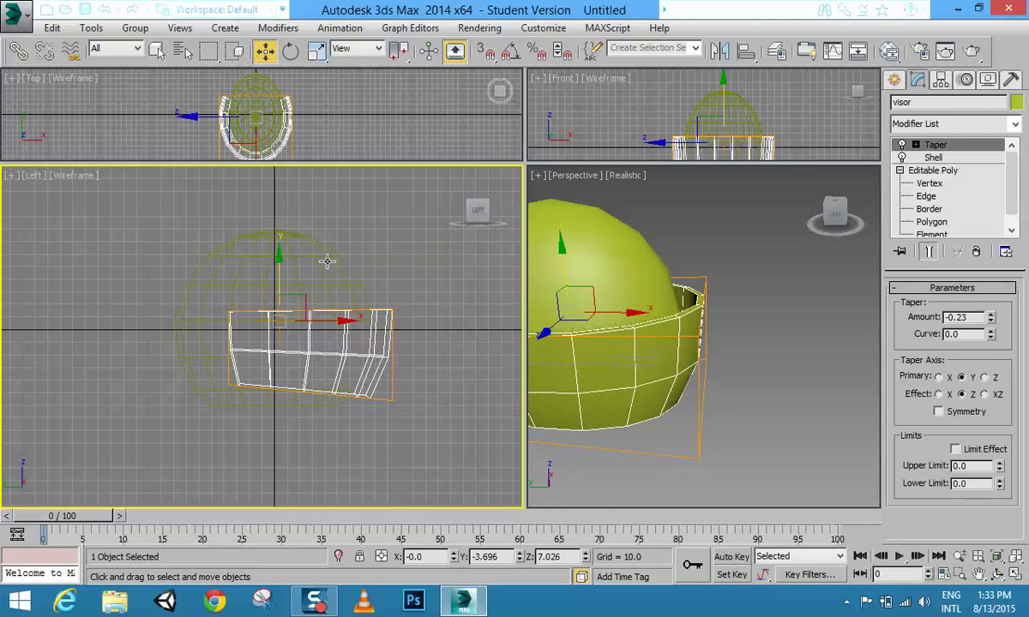
left_click(290, 50)
left_click_drag(311, 269, 318, 288)
right_click(318, 289)
- Enlarge the Perspective viewport and narrow the visor along X in the Top view to a scale of about 63.4%
right_click(710, 463)
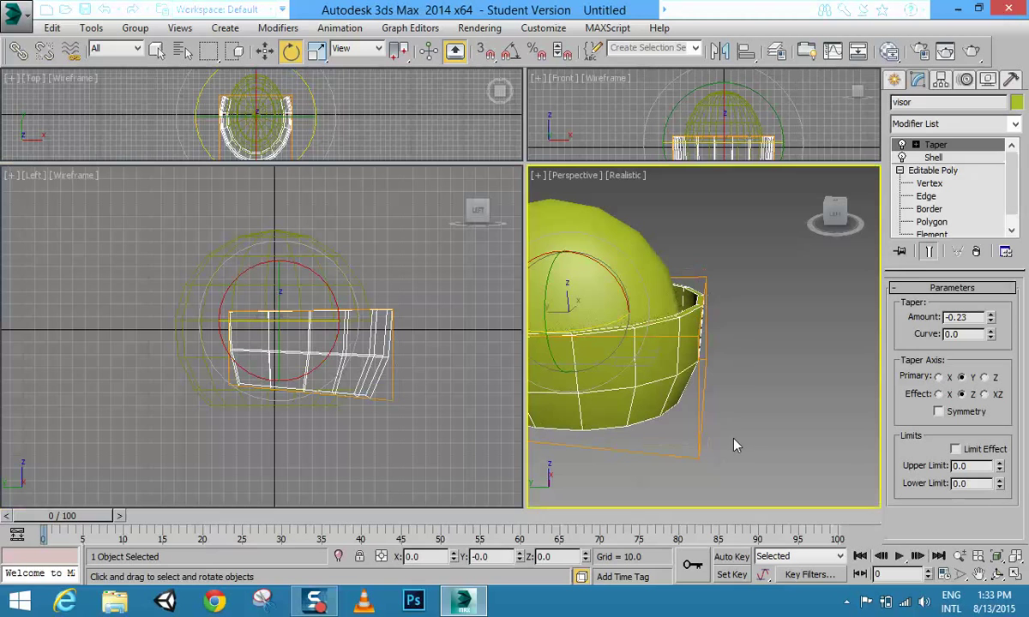
left_click_drag(523, 163, 348, 203)
left_click(997, 576)
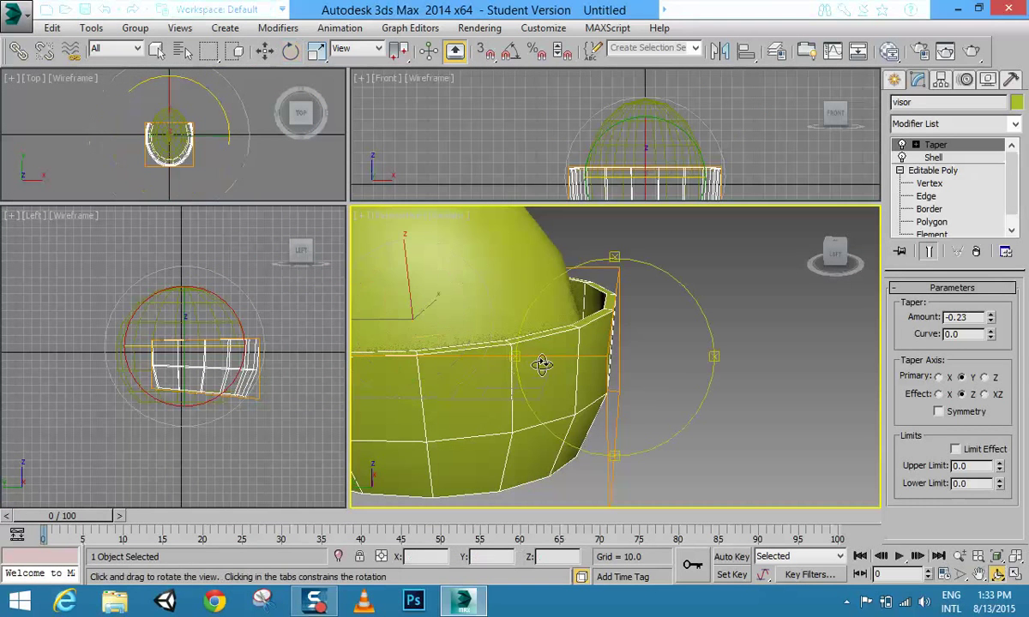
left_click_drag(542, 360, 552, 393)
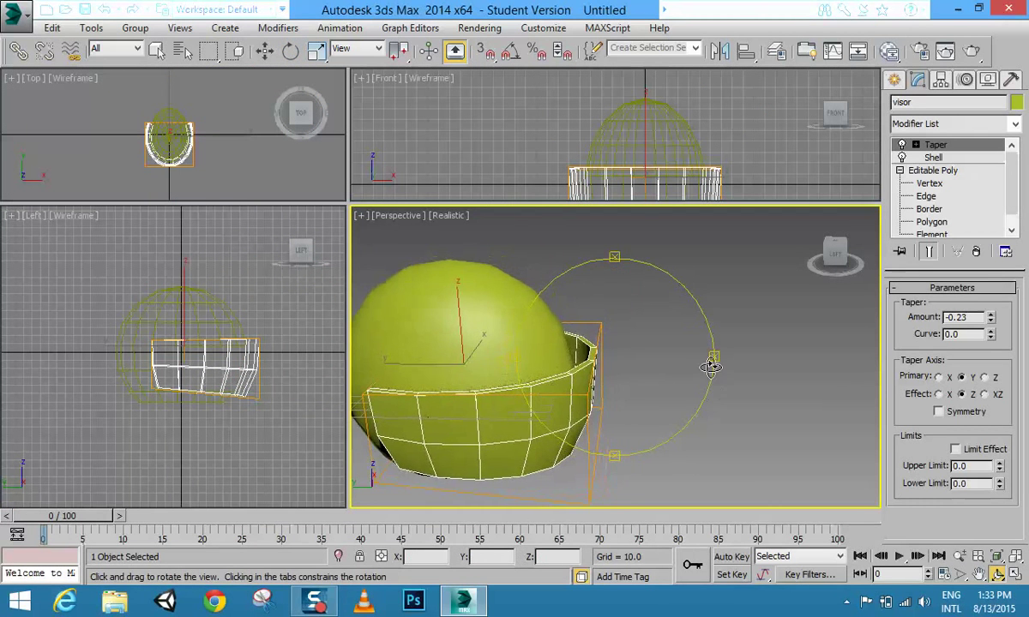
left_click_drag(710, 360, 618, 318)
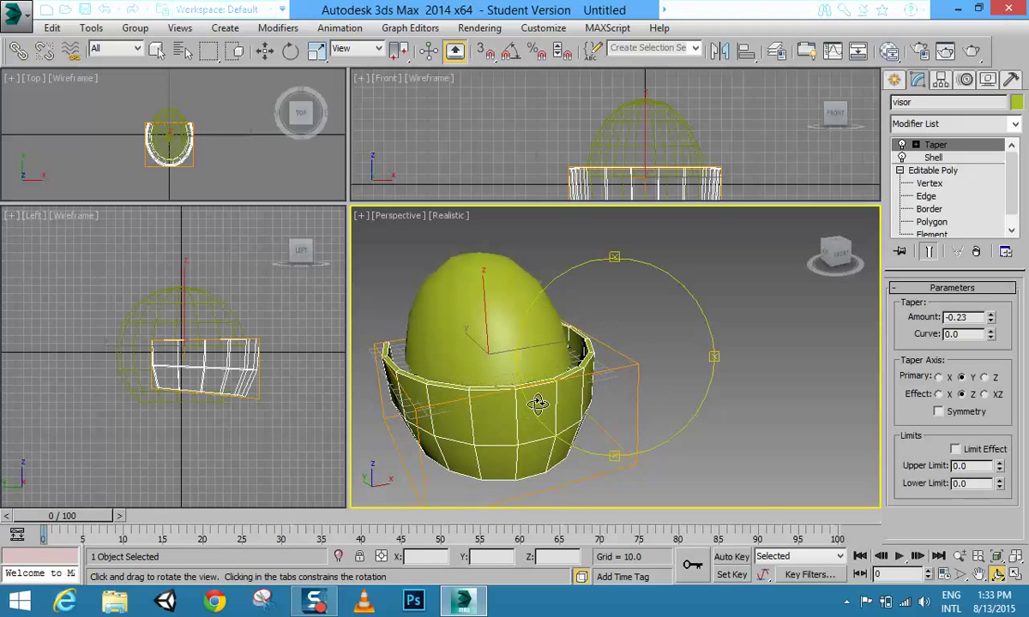
left_click(314, 53)
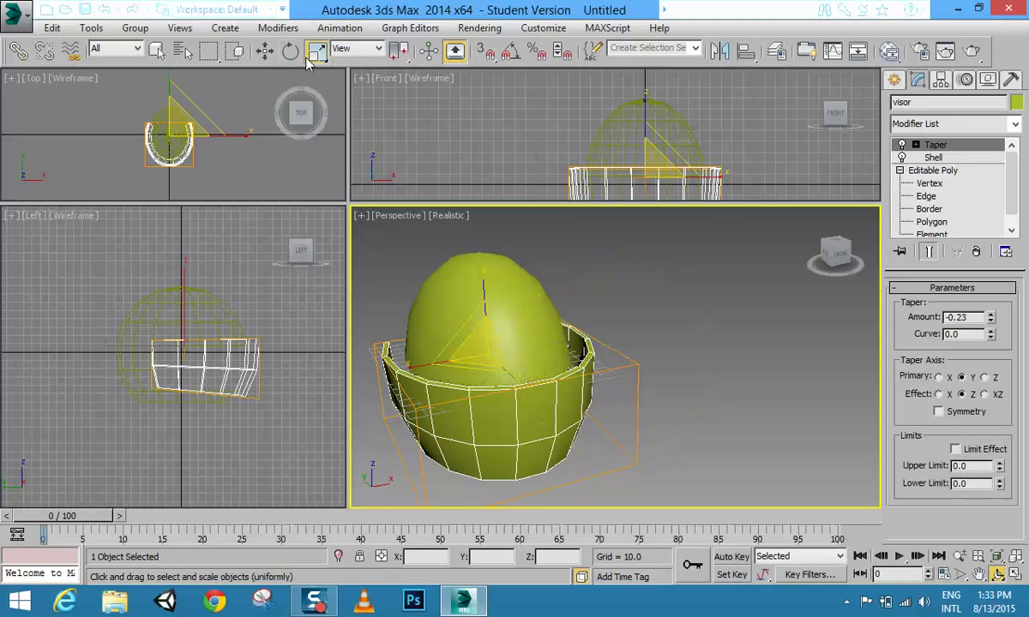
right_click(240, 164)
left_click_drag(244, 134, 228, 134)
key("ctrl+e")
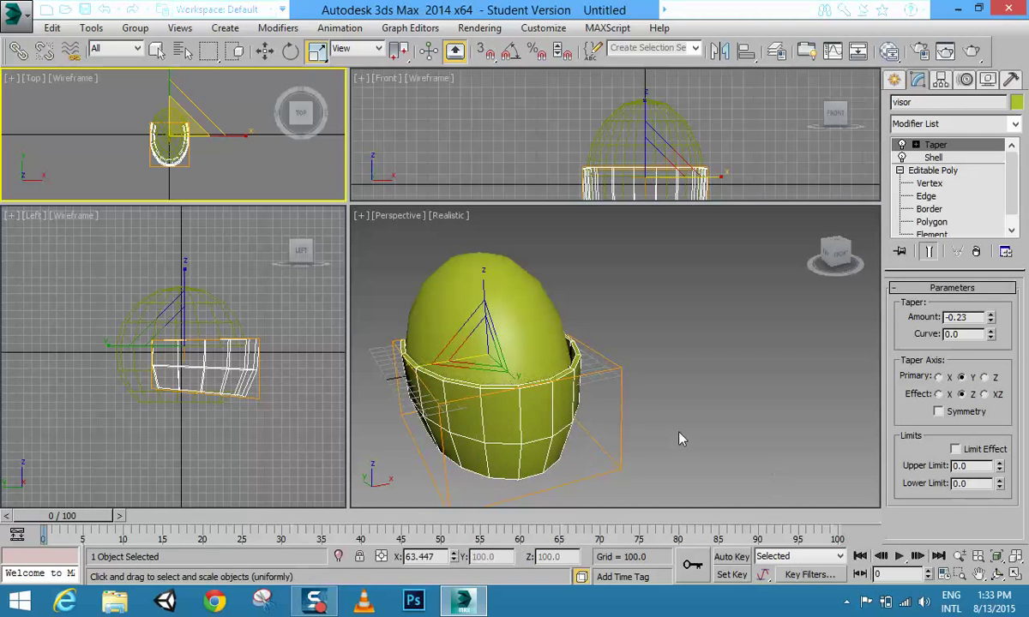
- Flatten the visor vertically in the Left view by scaling only its Y axis to about 86%
right_click(672, 433)
left_click(670, 420)
left_click(542, 397)
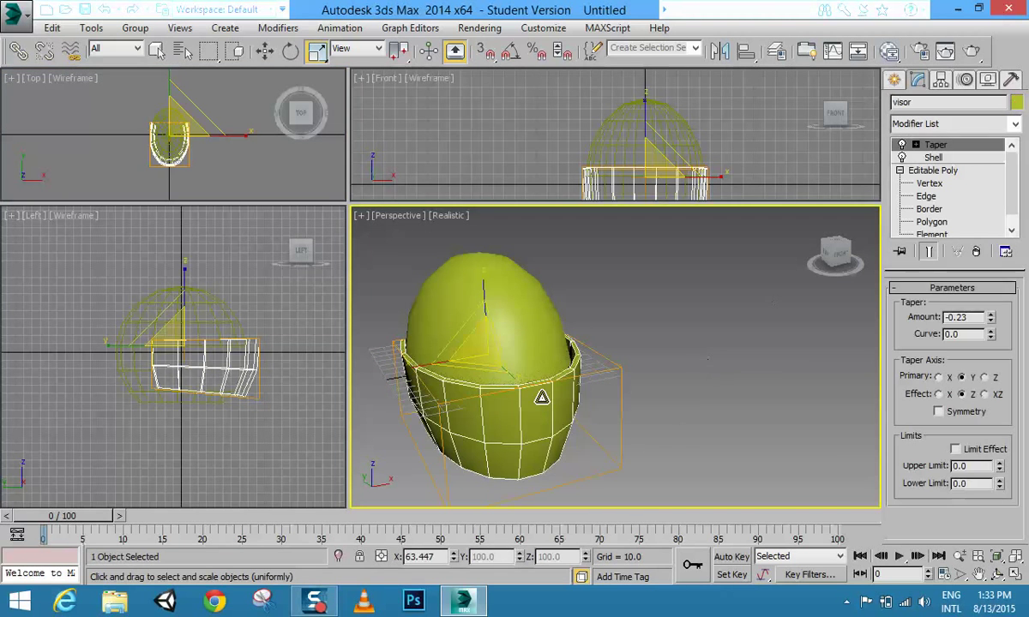
left_click(997, 575)
left_click_drag(532, 361, 627, 338)
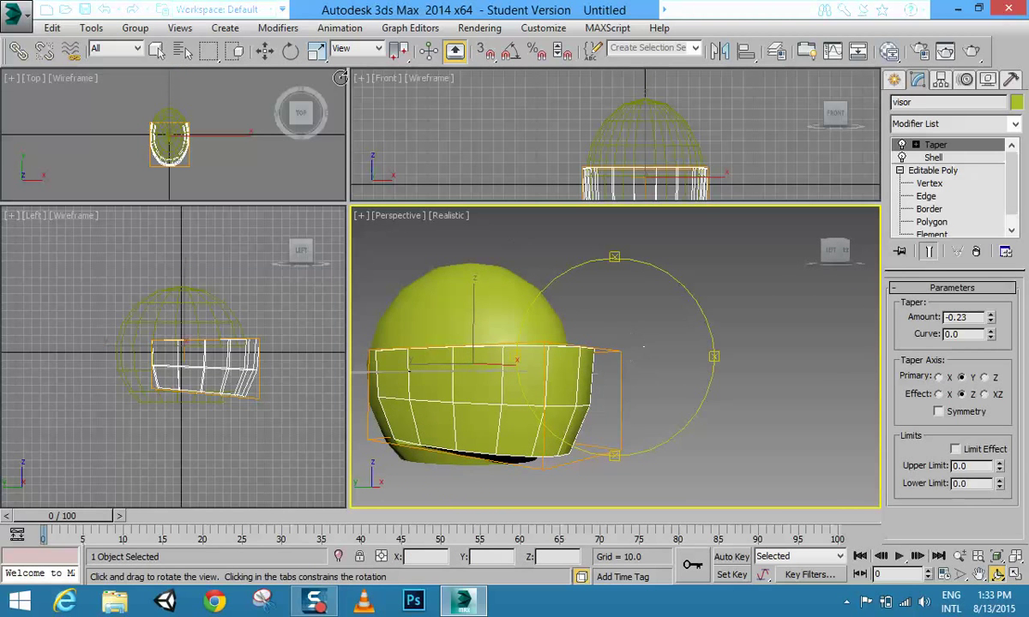
left_click(316, 51)
right_click(250, 293)
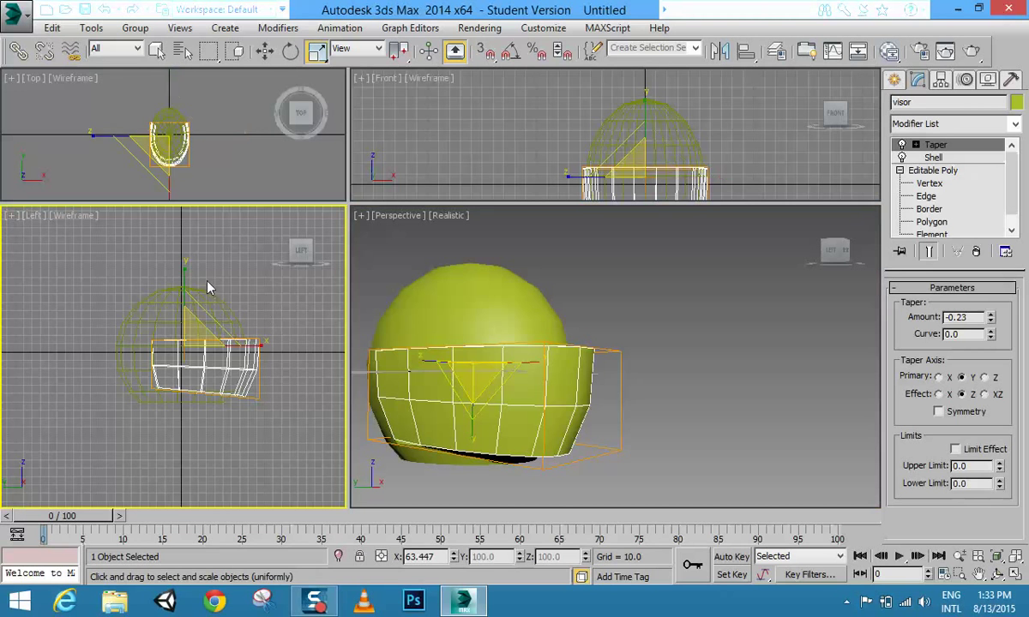
left_click_drag(180, 253, 182, 277)
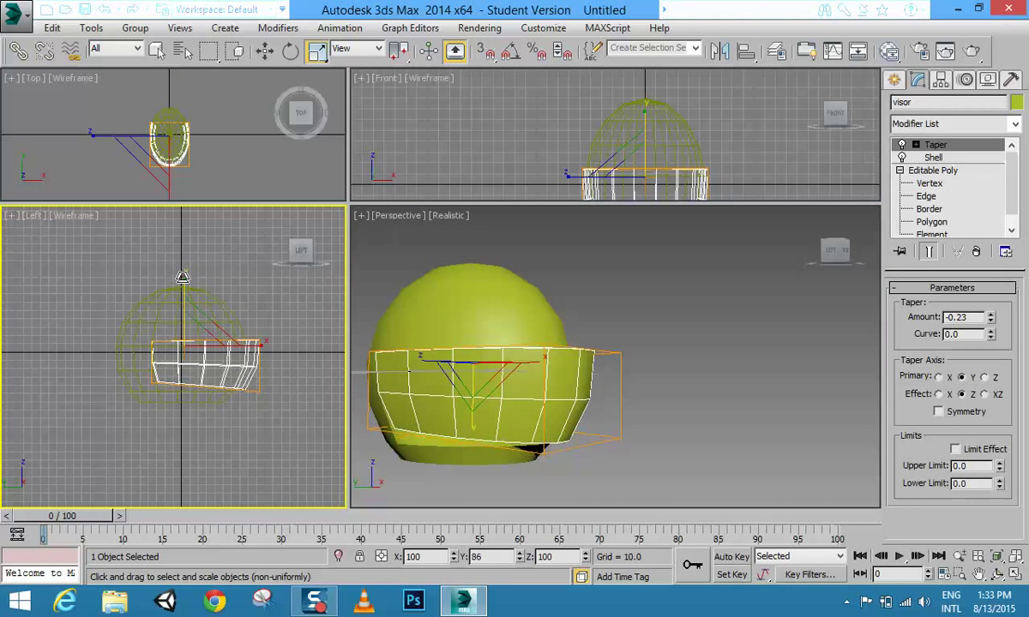
- Stretch the visor's height back to a scale of about 93% and place it at a Z position of about 1.2
left_click(265, 51)
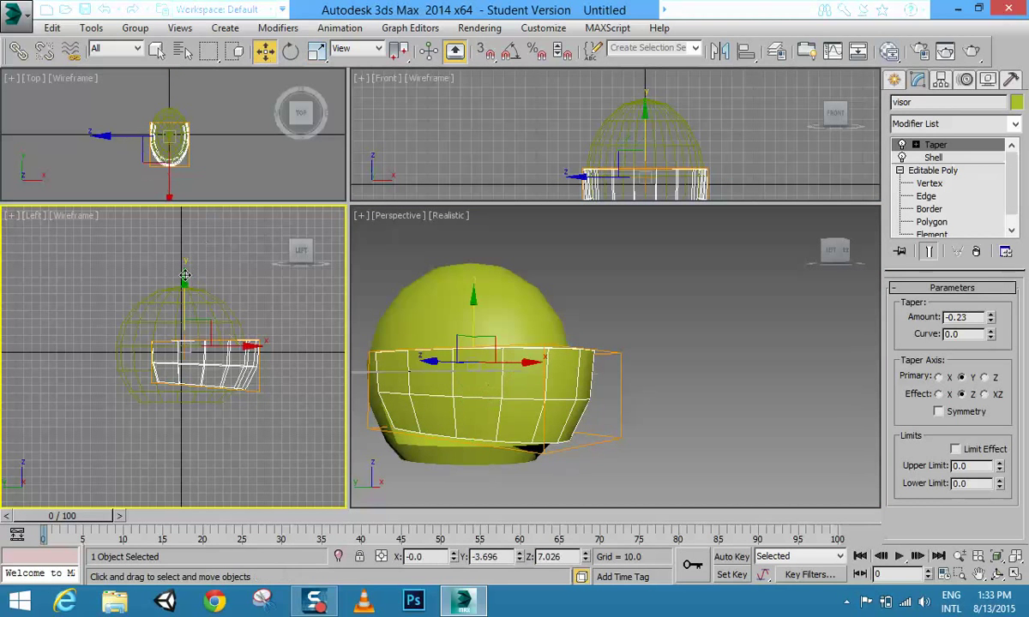
left_click_drag(184, 276, 183, 283)
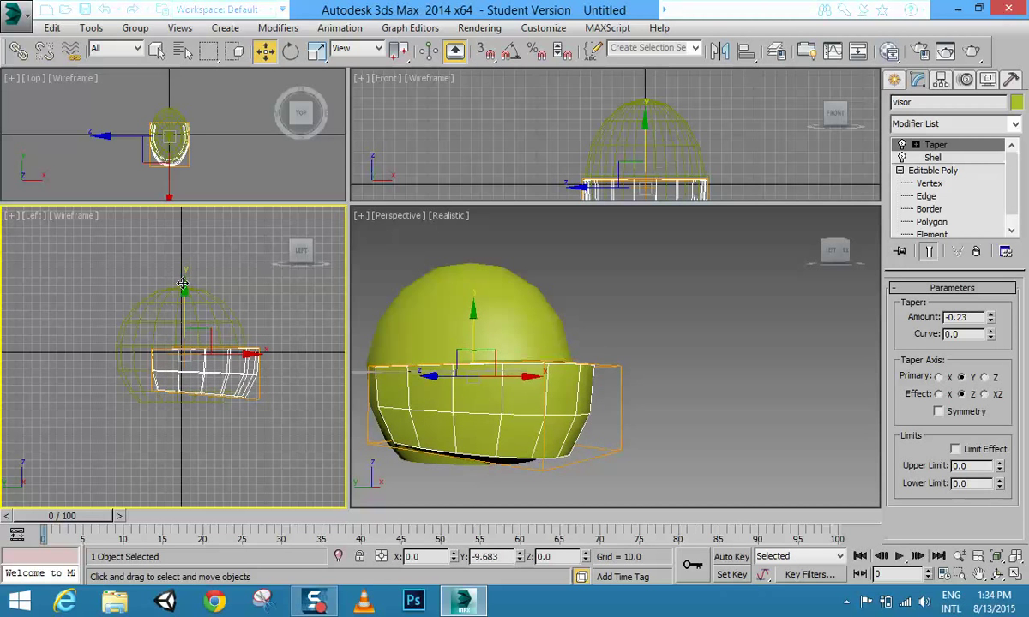
left_click(317, 50)
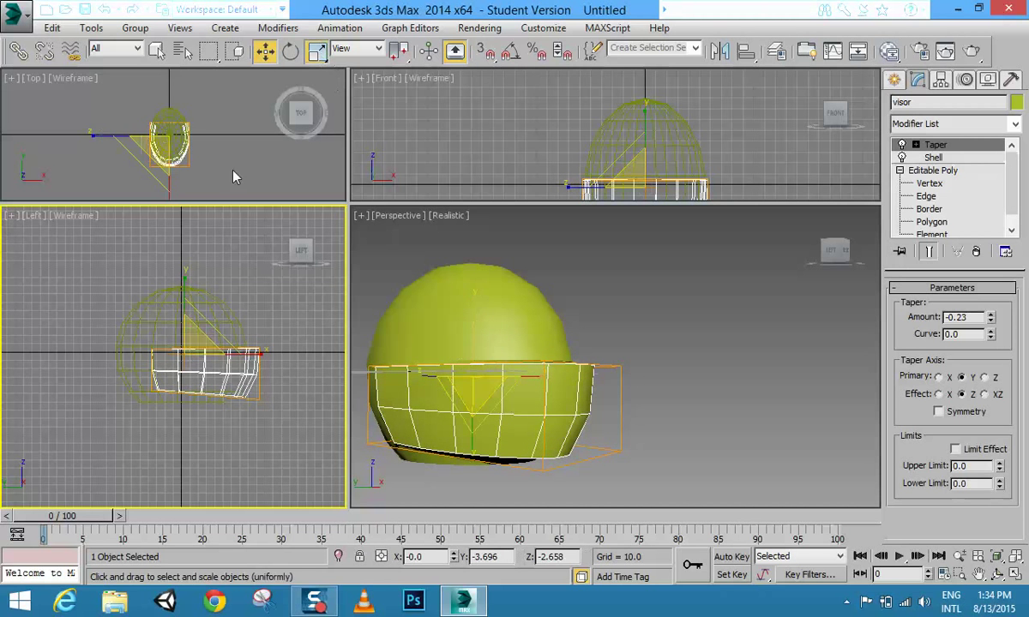
left_click_drag(182, 285, 184, 269)
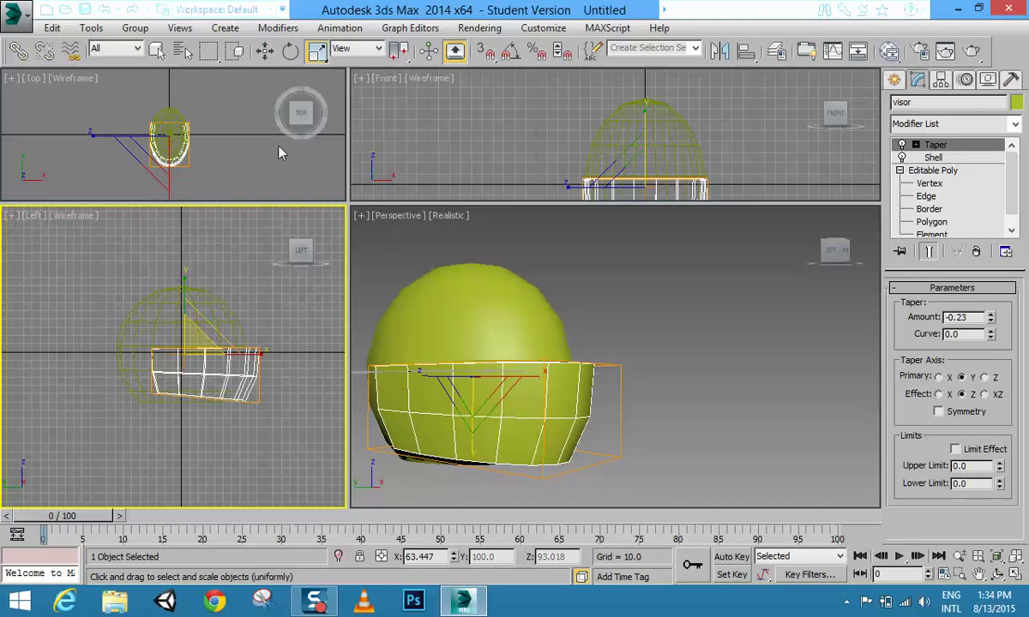
left_click(265, 51)
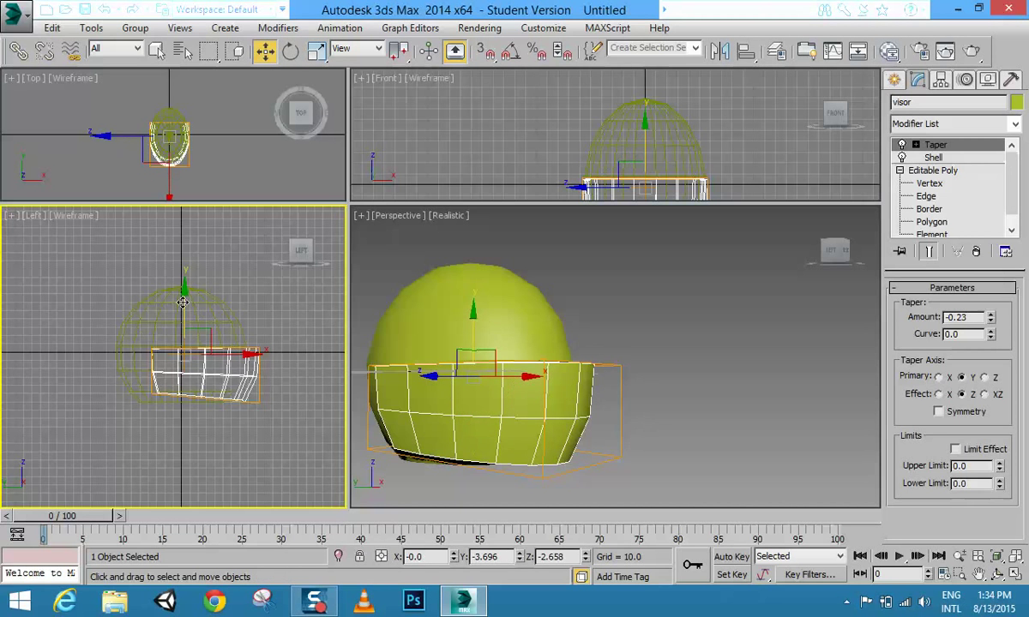
left_click_drag(183, 302, 181, 300)
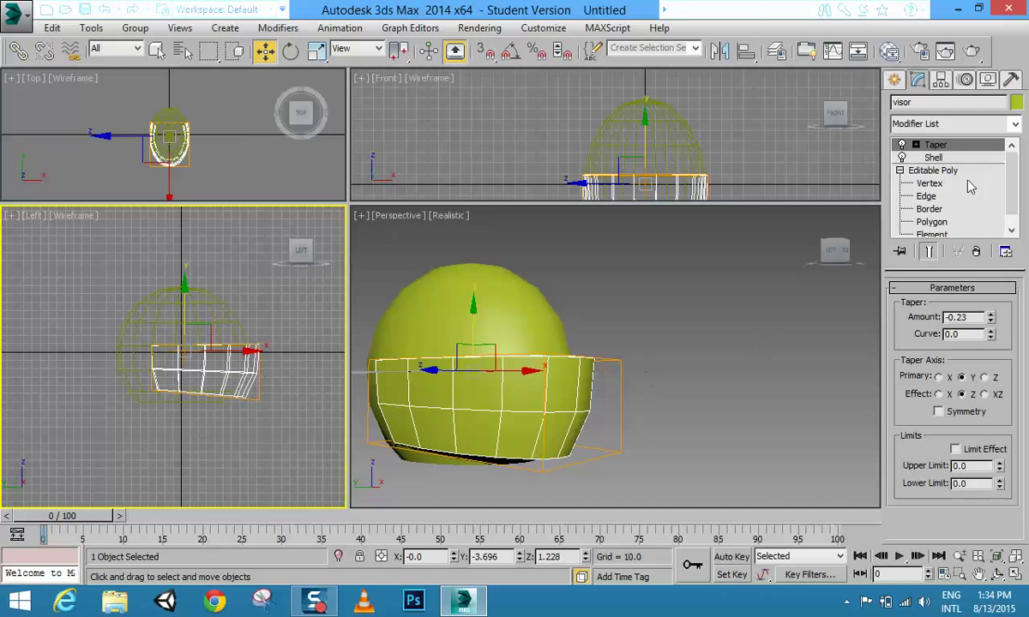
- Convert the visor with its Shell and Taper modifiers to a single Editable Poly
left_click(525, 421)
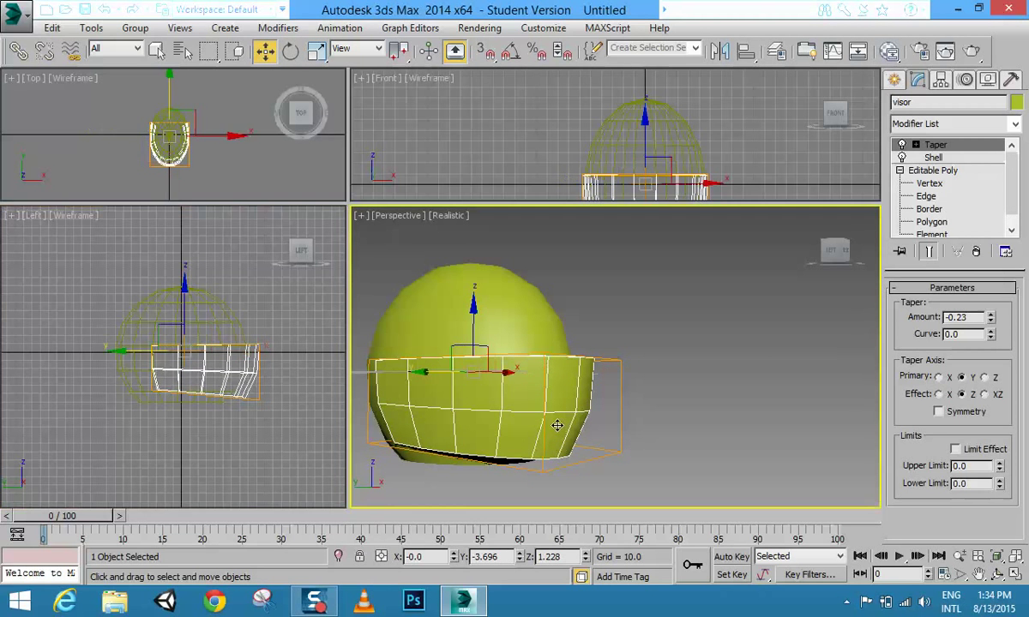
right_click(553, 418)
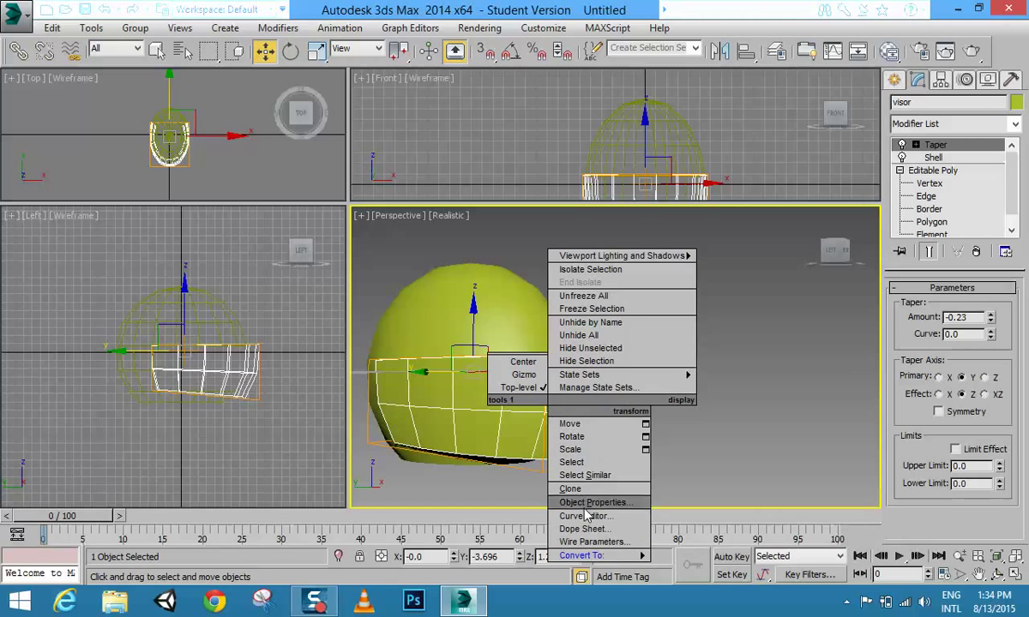
mouse_move(600, 555)
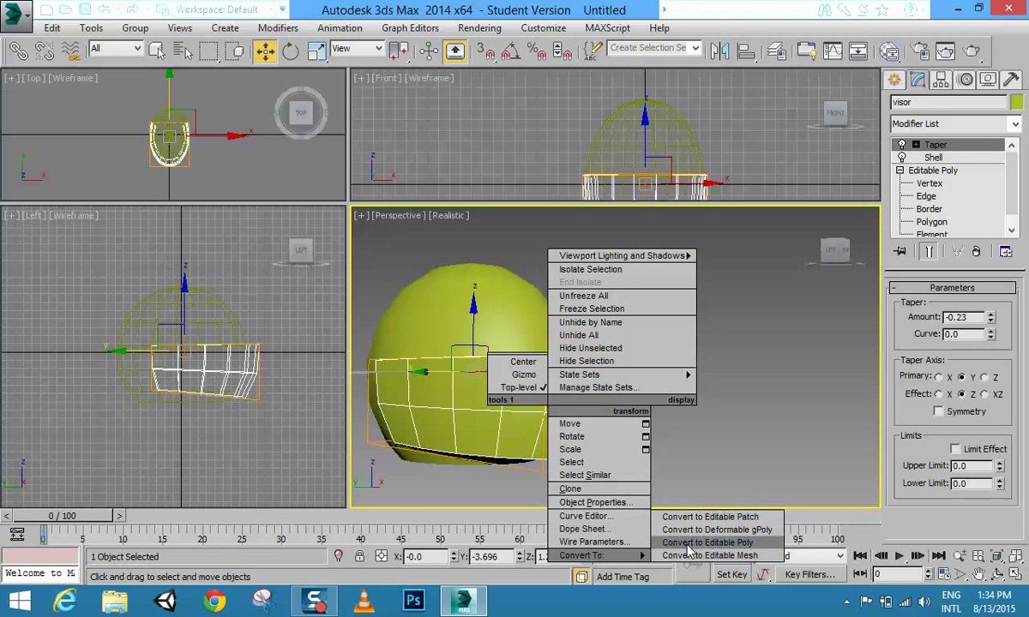
left_click(703, 594)
left_click(899, 144)
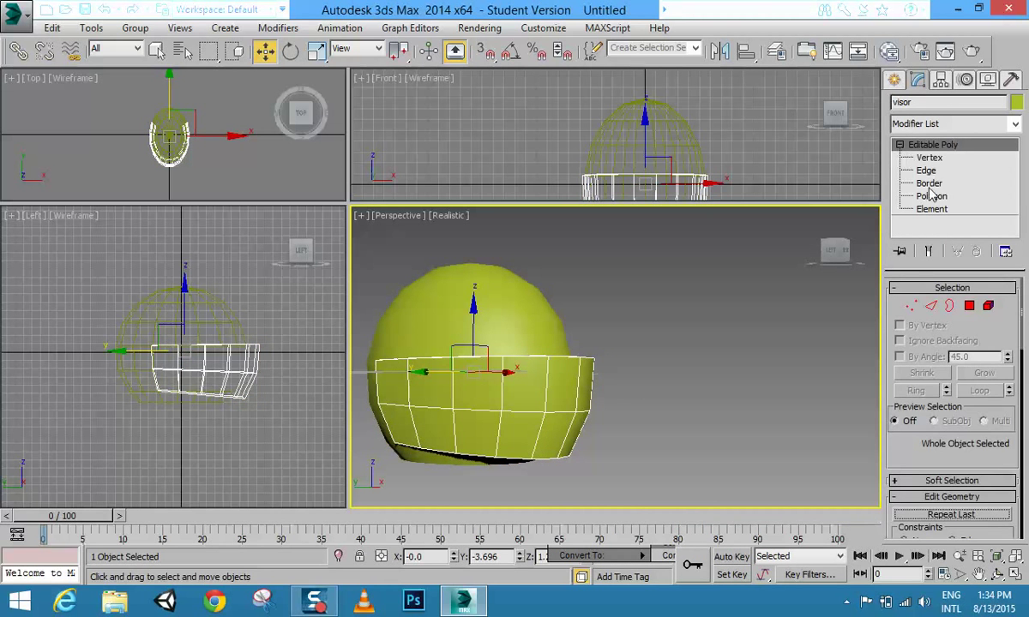
- Select six outer polygons of the visor, three adjacent columns in both rows, on the side facing the Left view
left_click(931, 195)
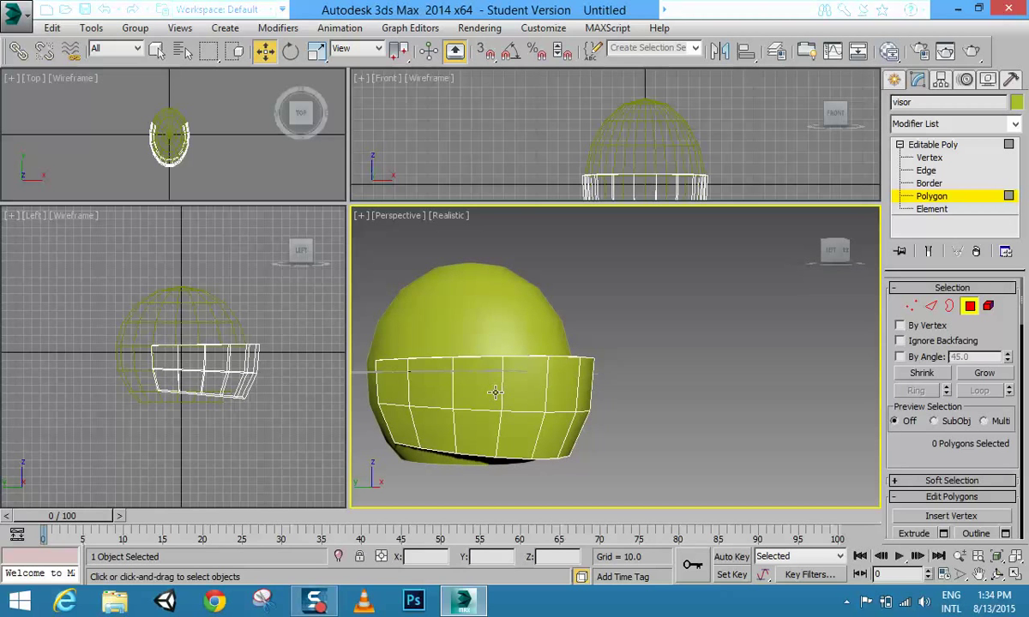
left_click(494, 392)
left_click(478, 431, "ctrl")
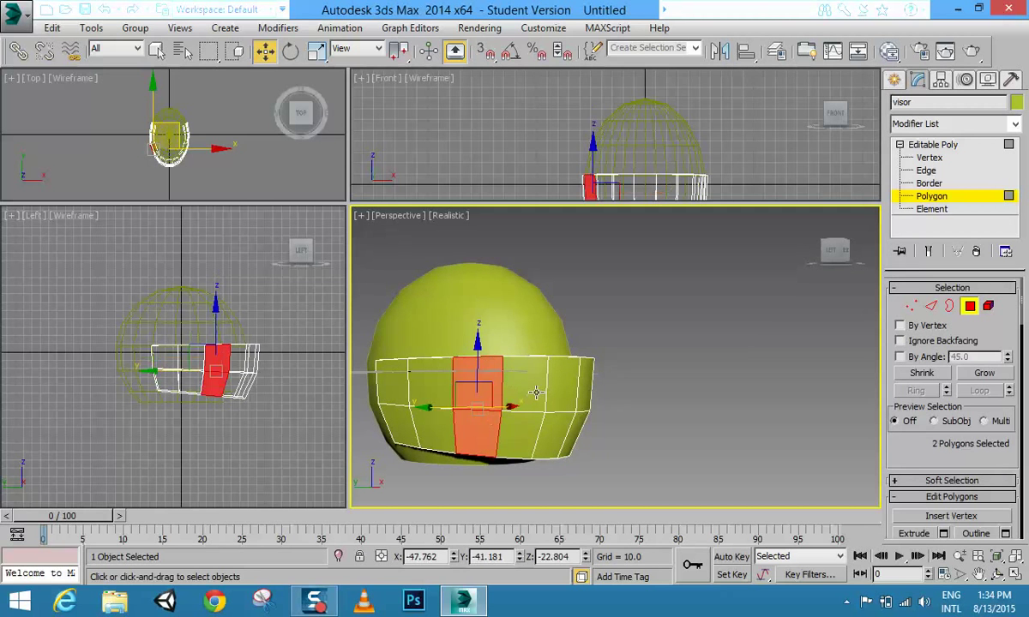
left_click(523, 390, "ctrl")
left_click(522, 429, "ctrl")
left_click(558, 390, "ctrl")
left_click(570, 425, "ctrl")
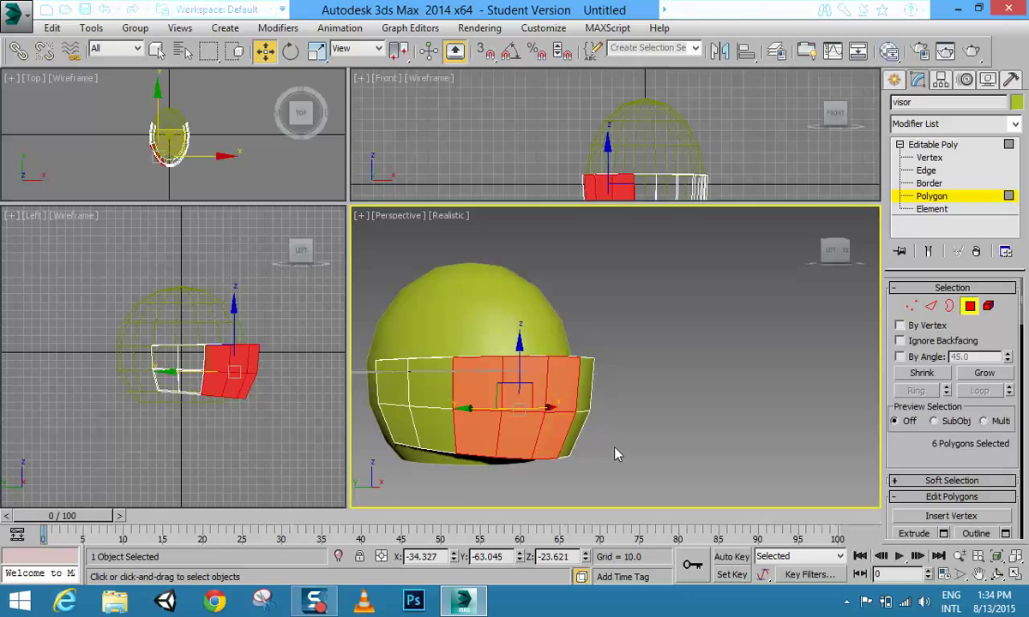
- Add the next four columns of polygons across the visor's front, both rows, to the selection
left_click(997, 576)
left_click_drag(616, 390, 506, 409)
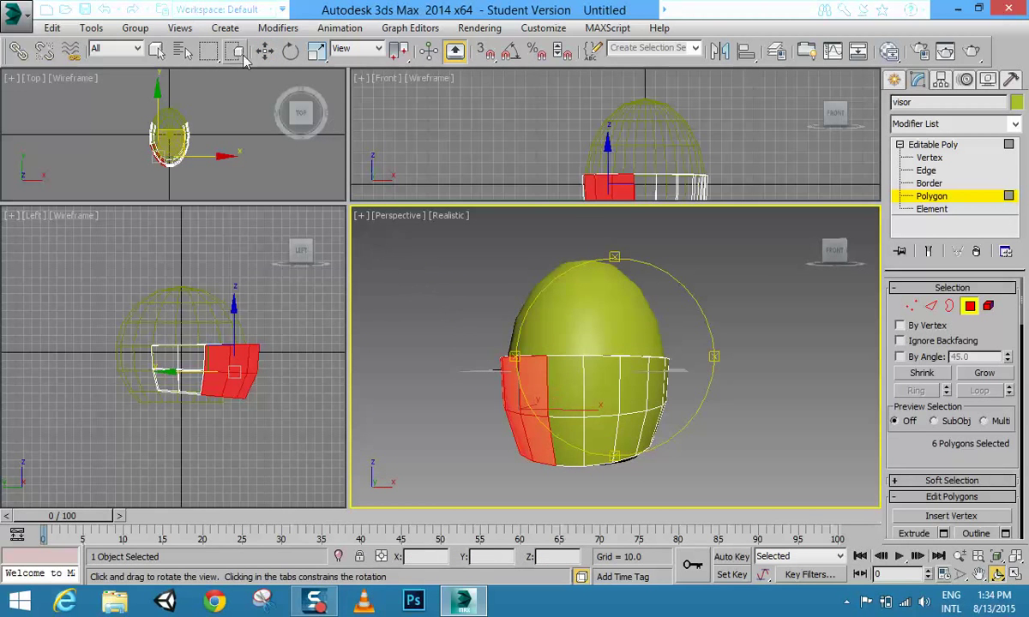
left_click(156, 50)
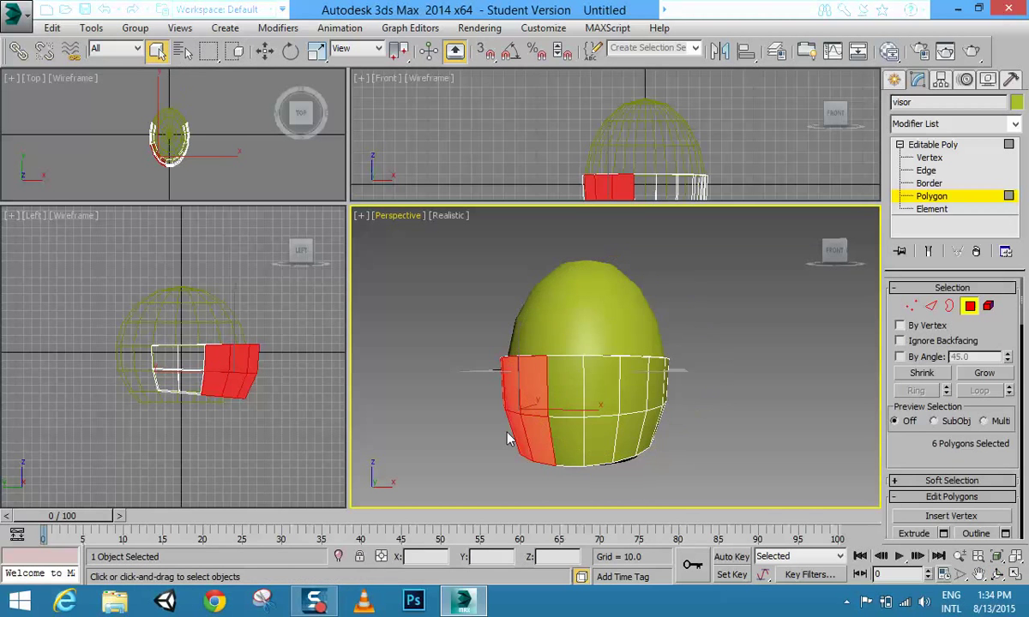
left_click(567, 407, "ctrl")
left_click(596, 412, "ctrl")
left_click(618, 419, "ctrl")
left_click(633, 429, "ctrl")
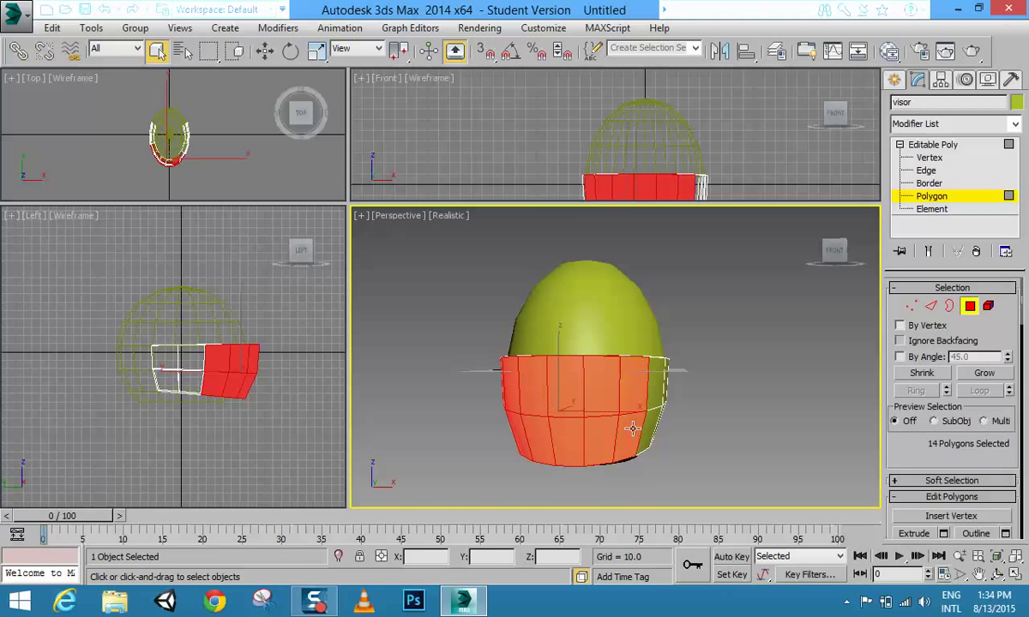
- Bevel the selected visor polygons By Polygon with a height of about -1.6 and an outline of about -3.0
left_click(997, 574)
left_click_drag(613, 405, 678, 368)
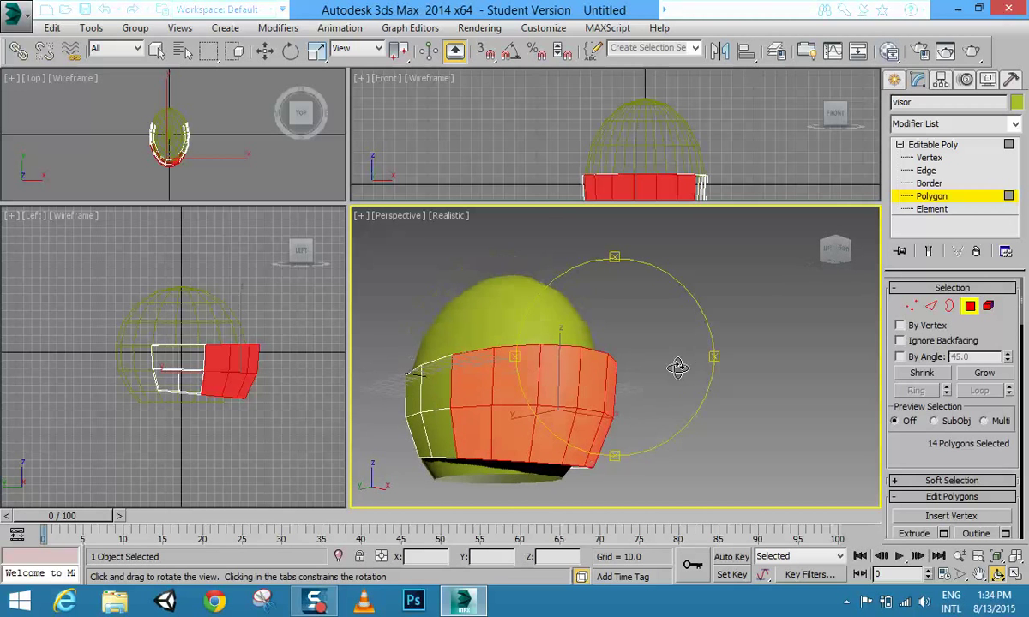
left_click_drag(902, 448, 904, 240)
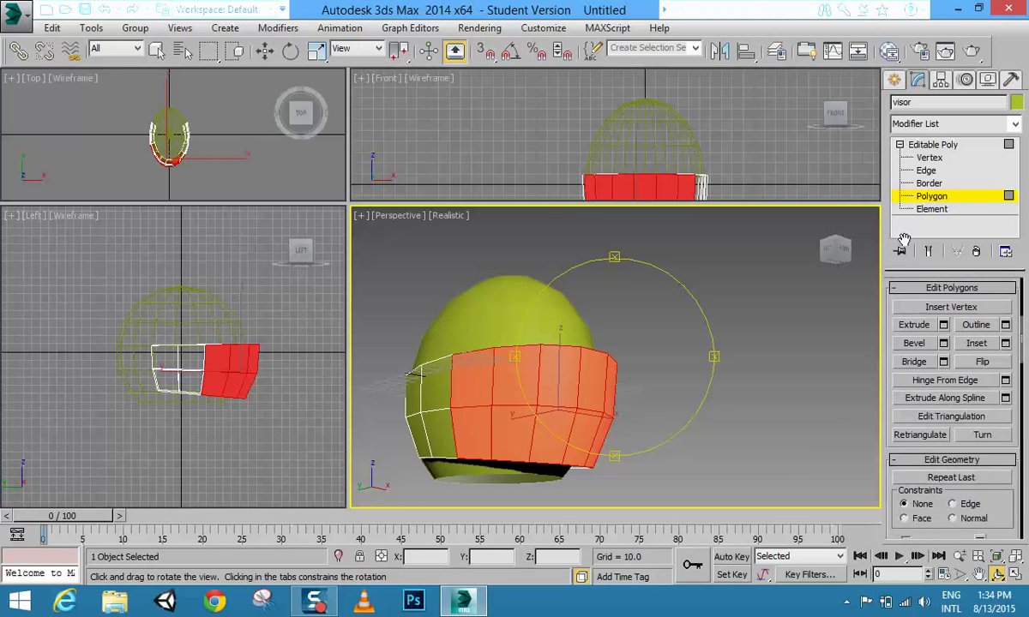
left_click(943, 343)
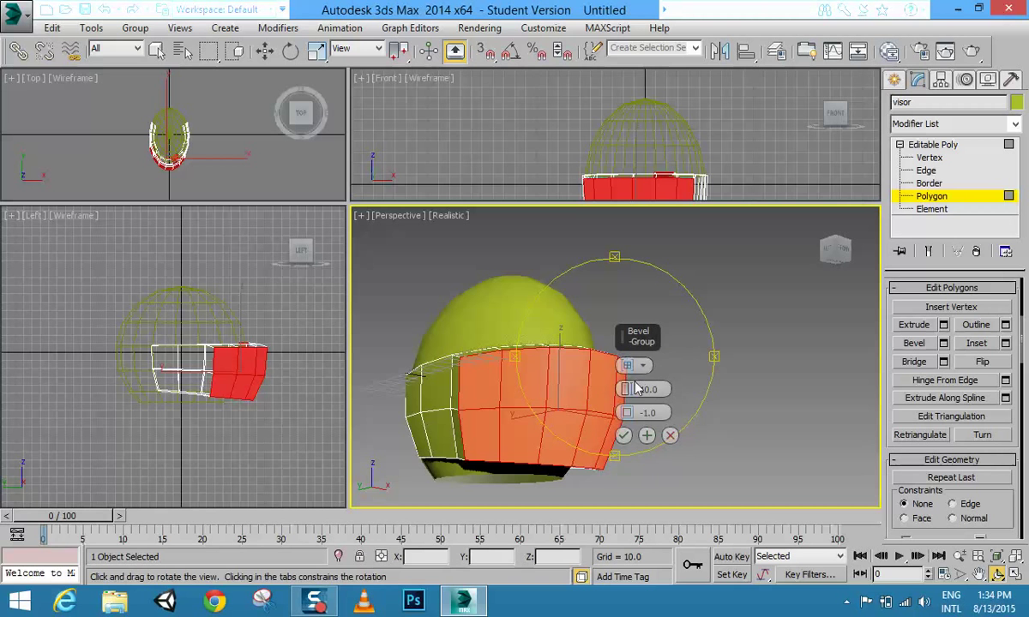
left_click_drag(629, 395, 636, 426)
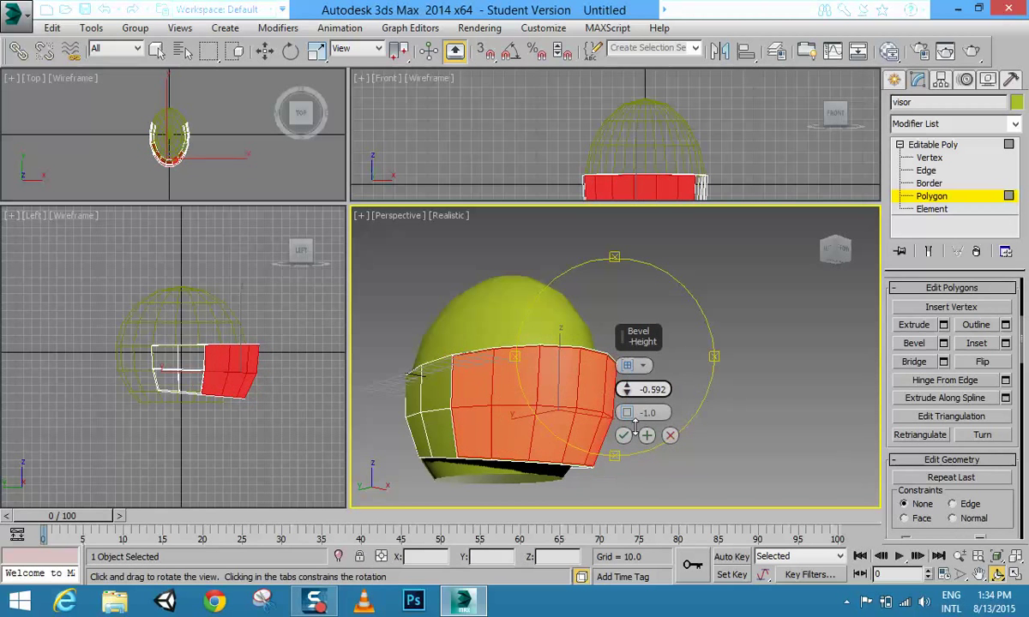
left_click(639, 364)
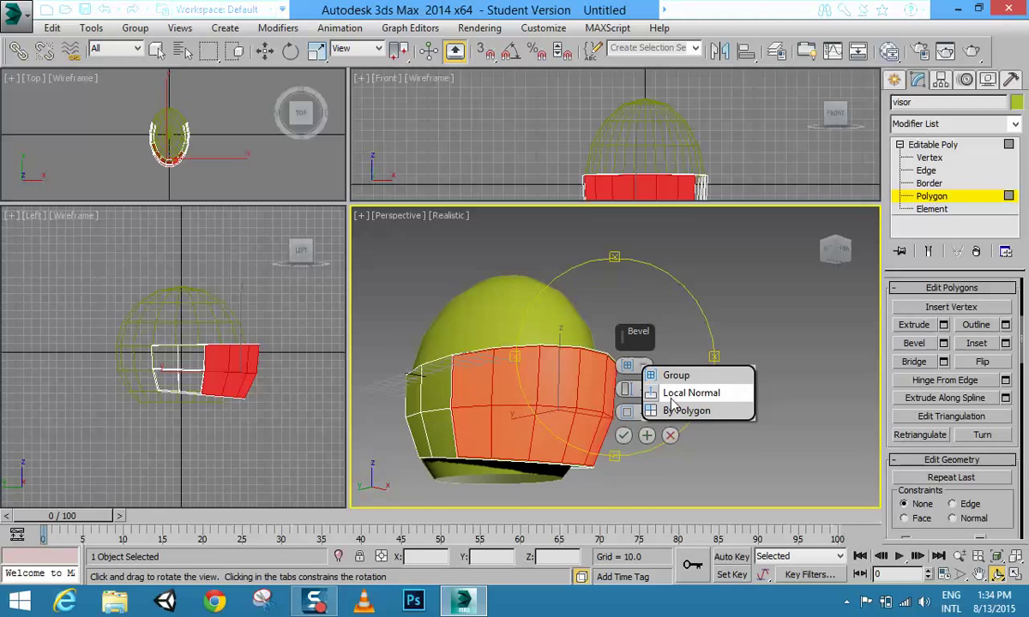
left_click(672, 399)
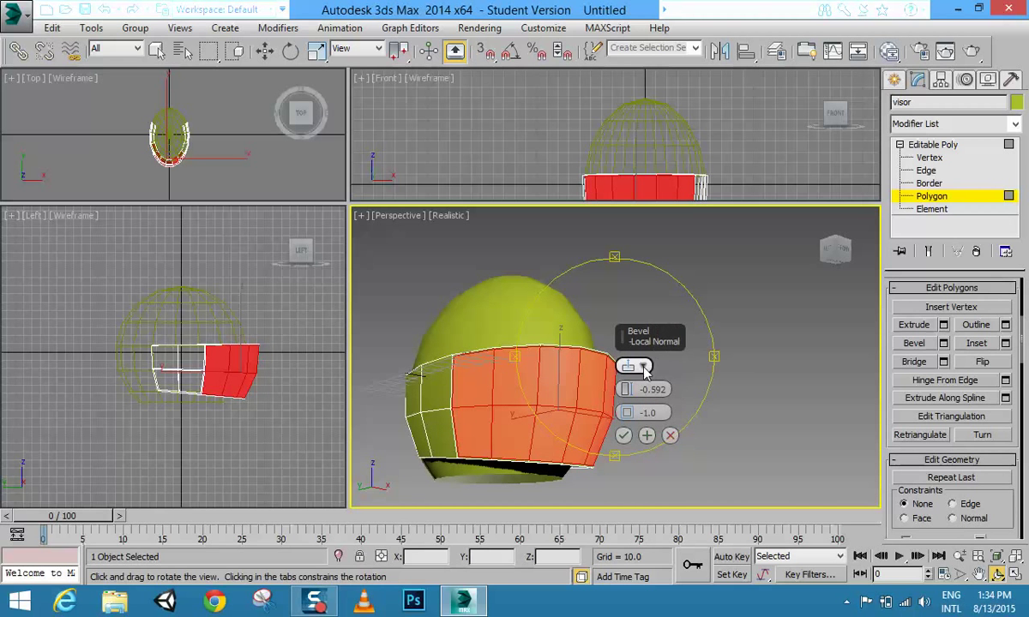
left_click(643, 367)
left_click(674, 412)
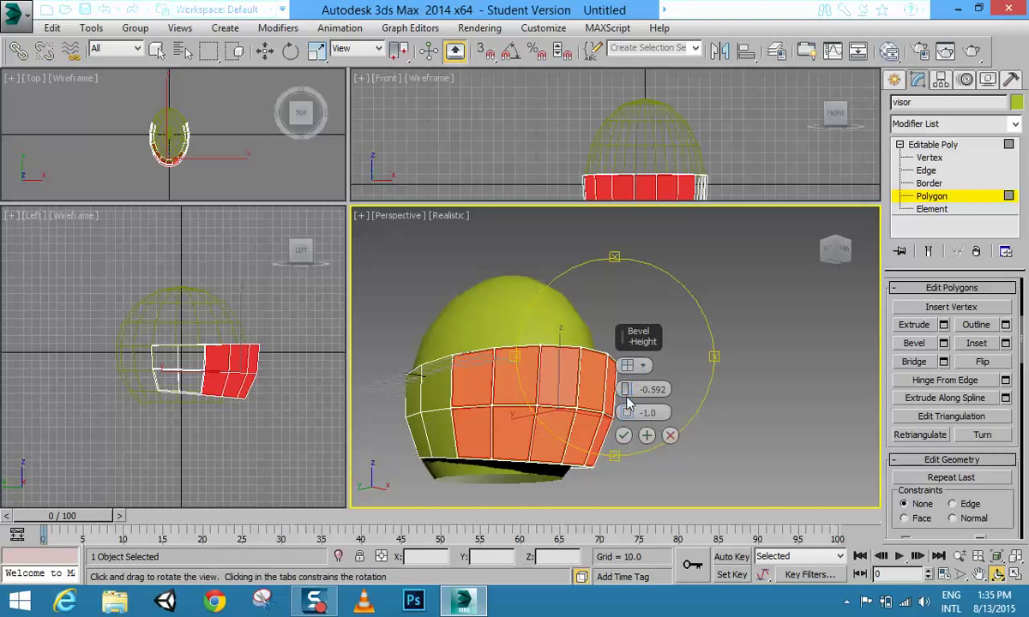
left_click_drag(627, 390, 625, 415)
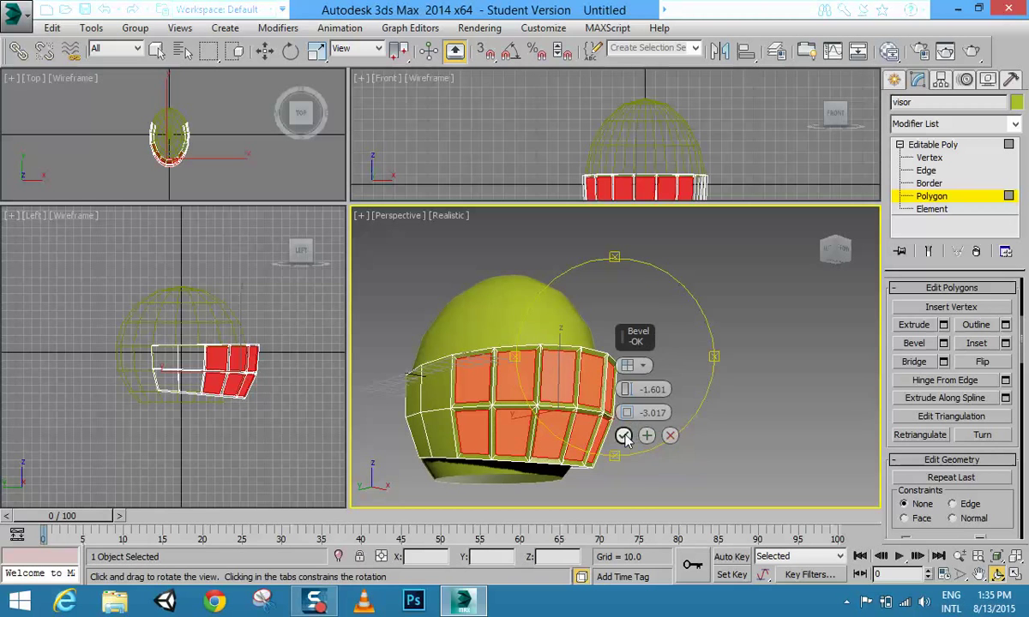
left_click(623, 436)
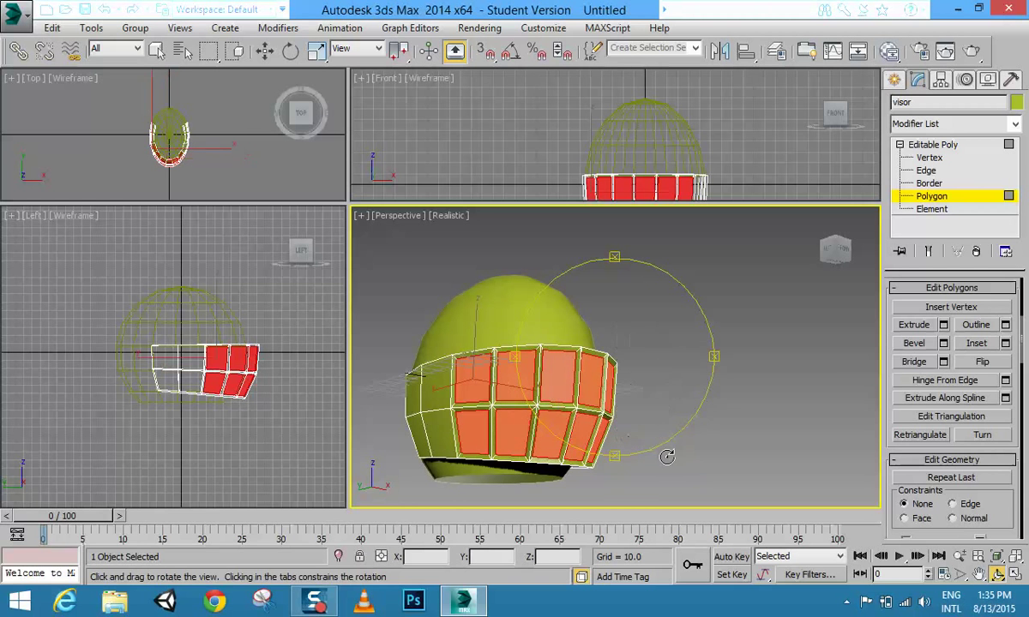
left_click(946, 146)
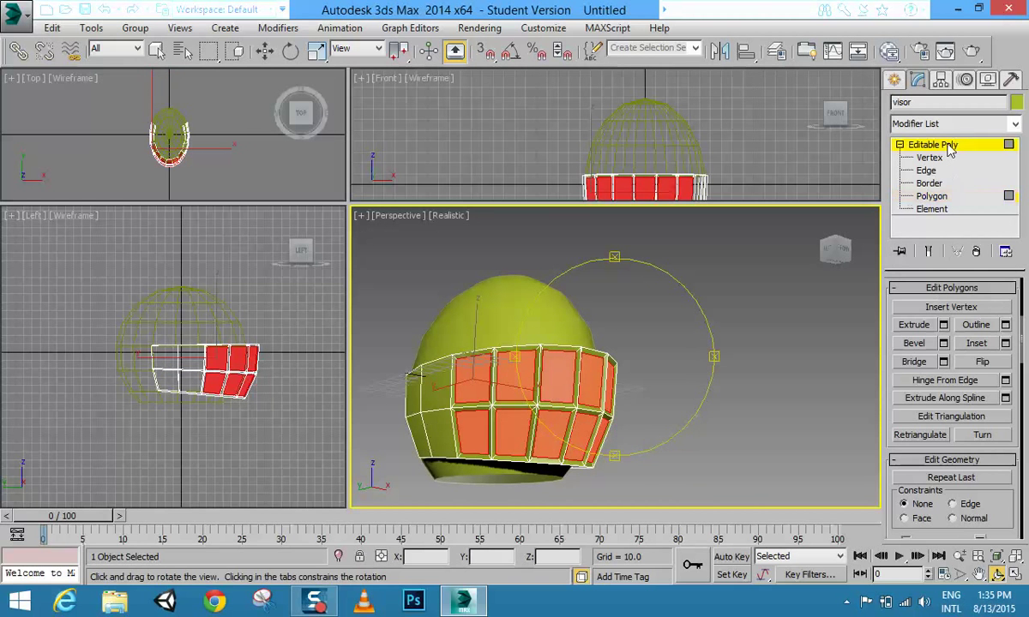
- Select the helmet sphere and switch it to polygon-level editing
left_click(997, 575)
left_click_drag(616, 354, 570, 463)
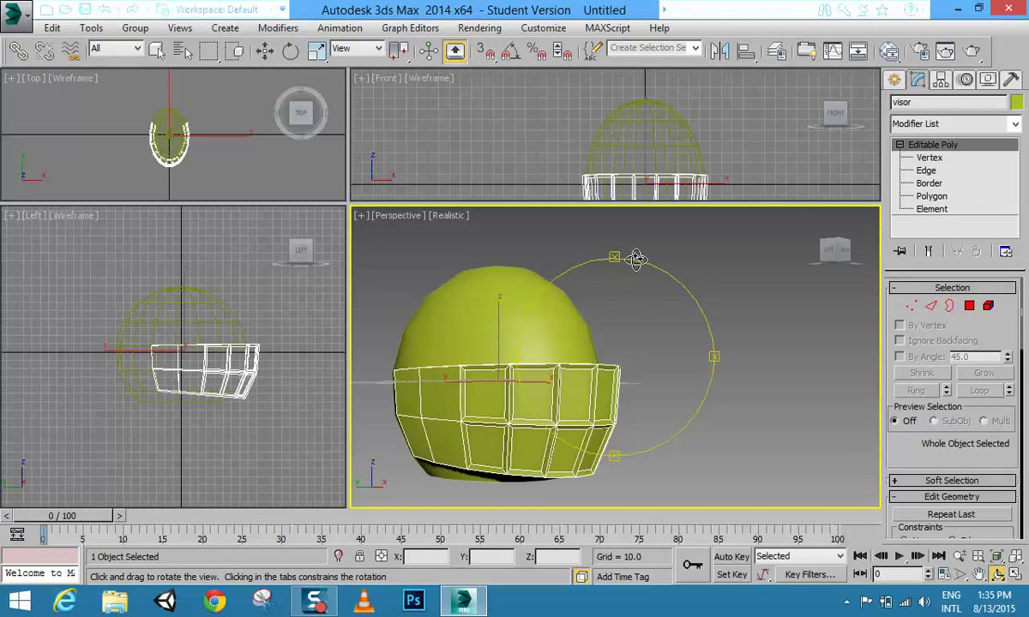
left_click(263, 50)
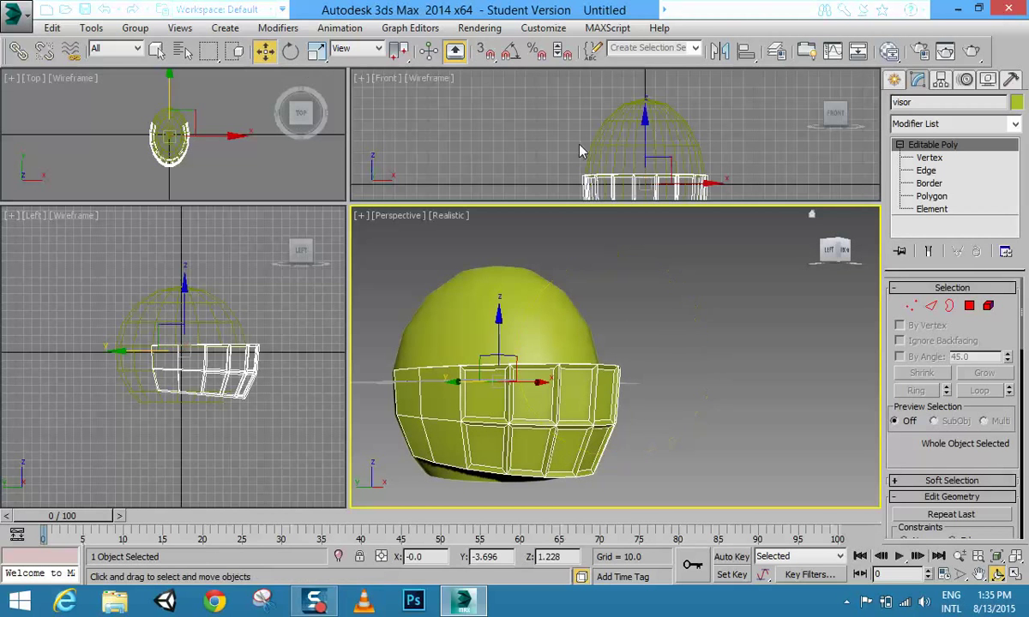
left_click(679, 146)
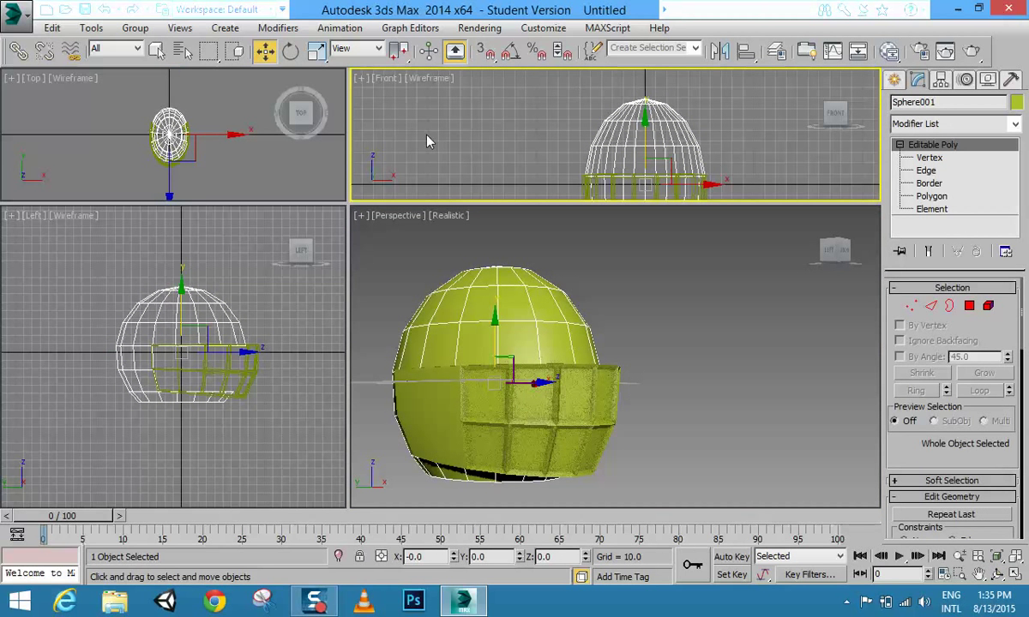
scroll(171, 142, "up", 8)
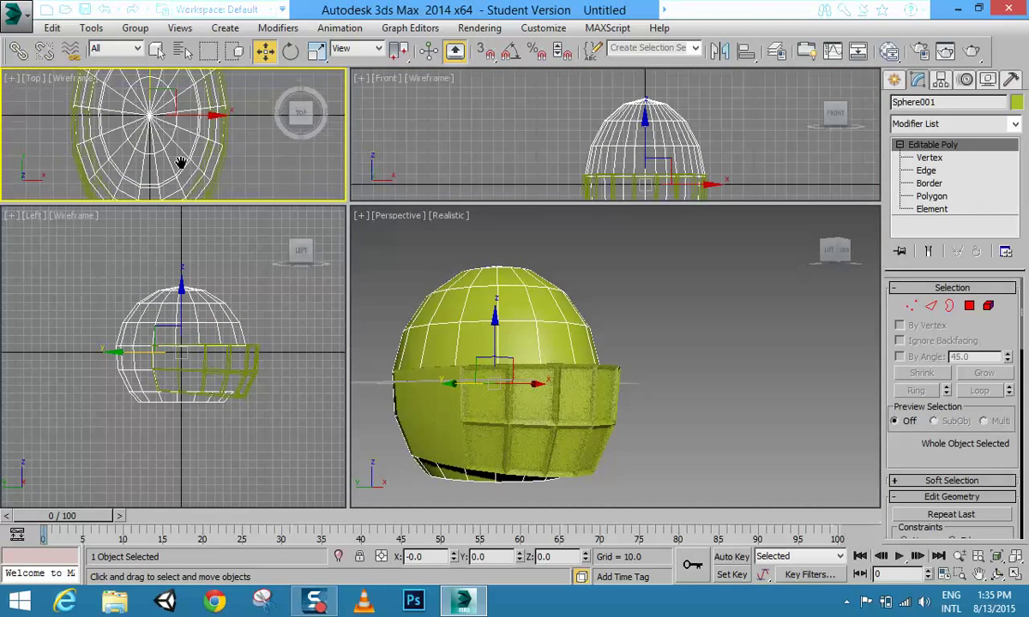
left_click(931, 196)
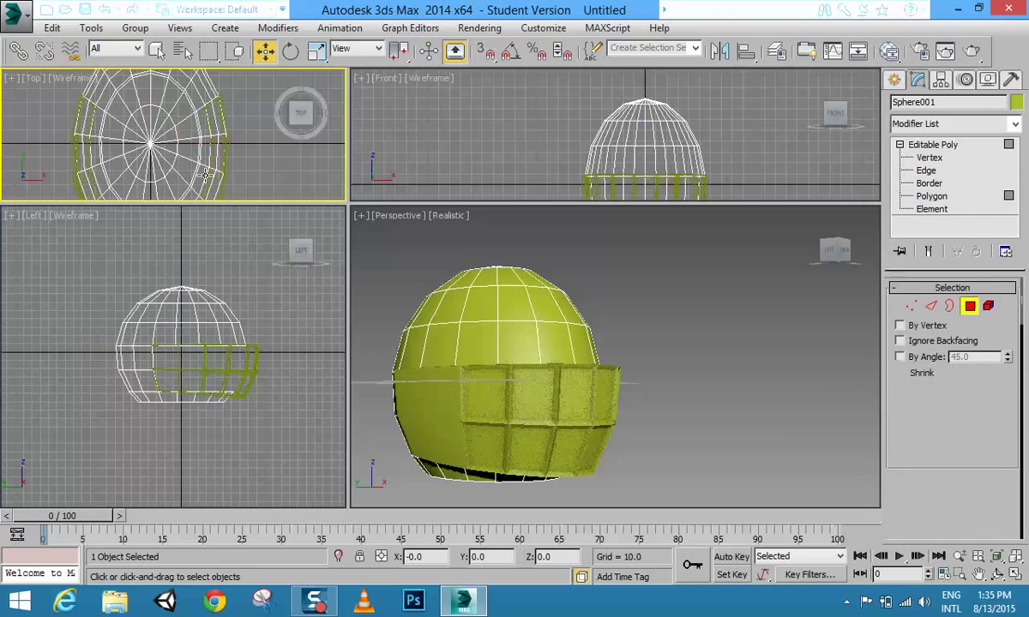
scroll(189, 182, "down", 2)
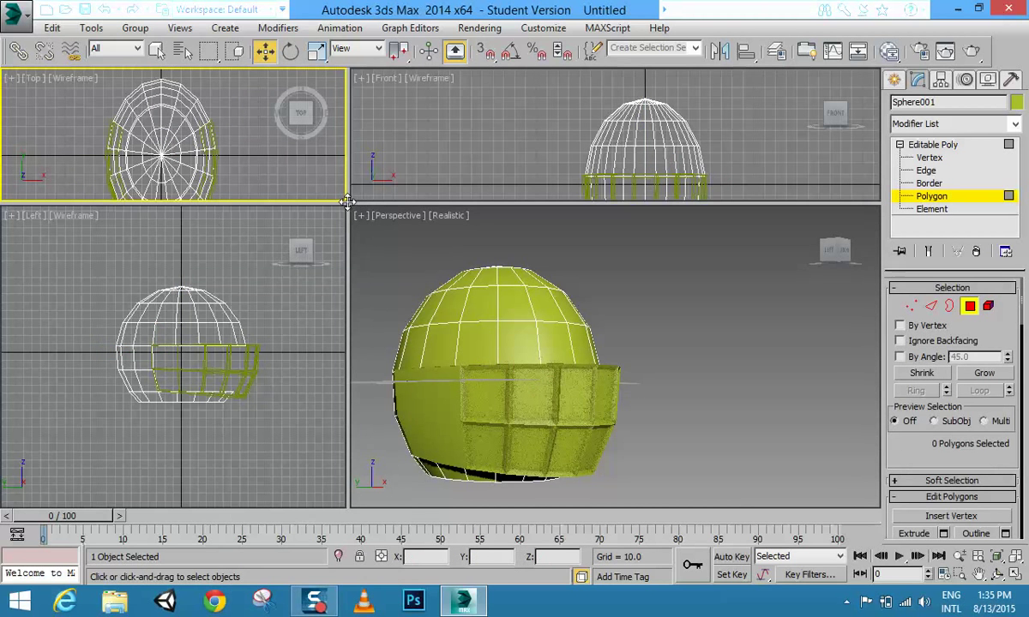
left_click_drag(347, 202, 417, 315)
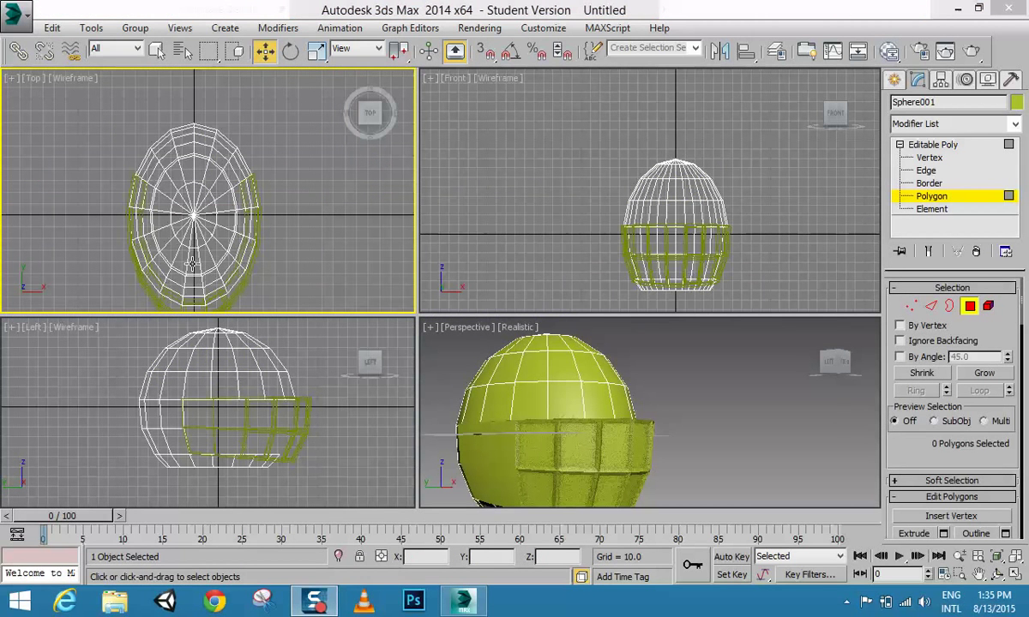
- Select eight crown polygons on the sphere: two in line at the front centre and a two-wide, three-row wedge behind the apex
left_click(193, 262)
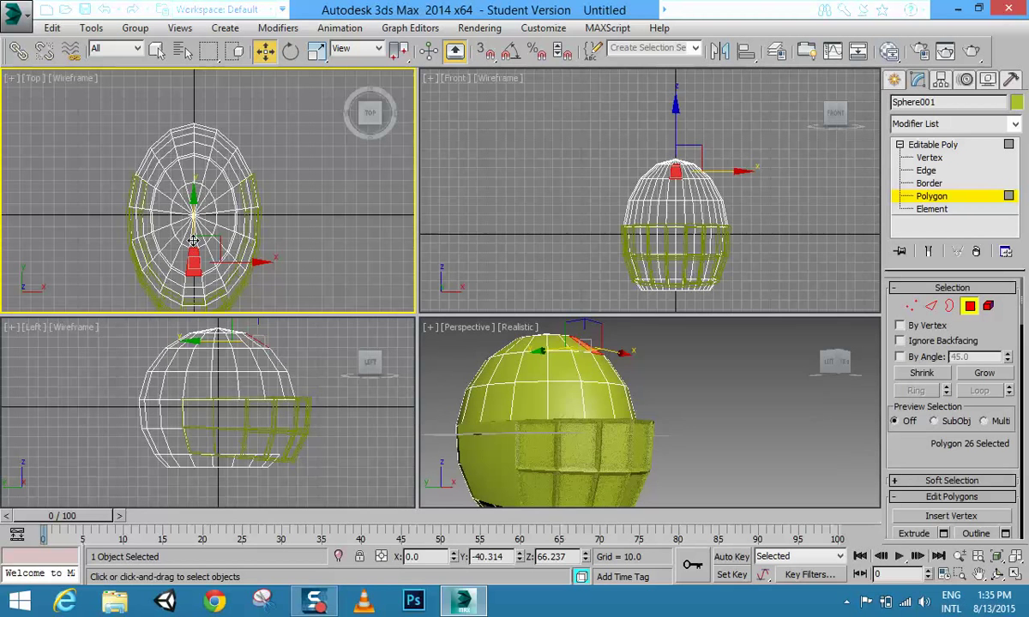
left_click(193, 241, "ctrl")
left_click(192, 155, "ctrl")
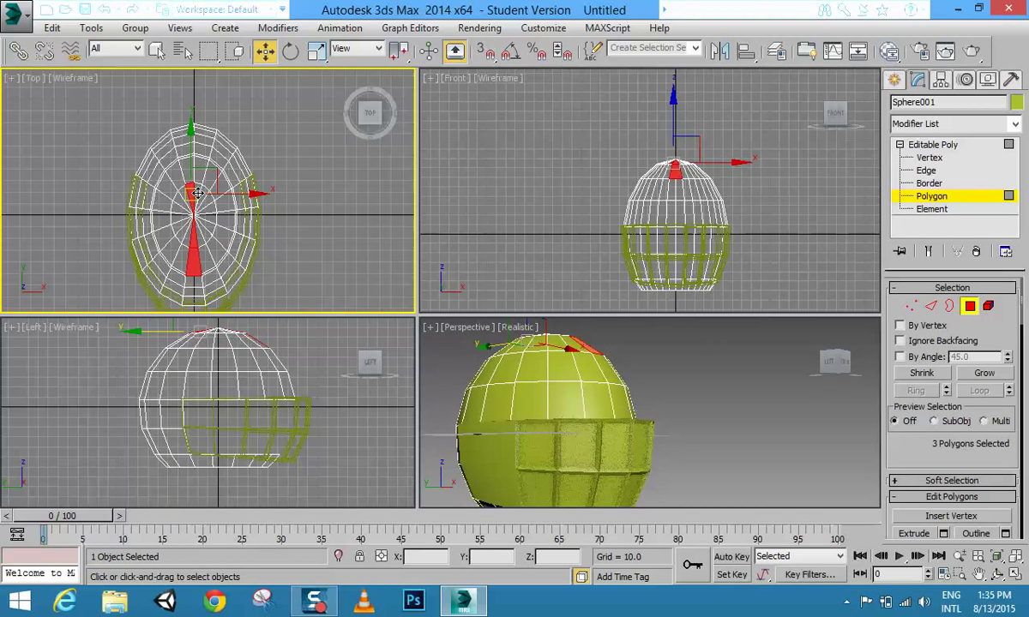
left_click(192, 171, "ctrl")
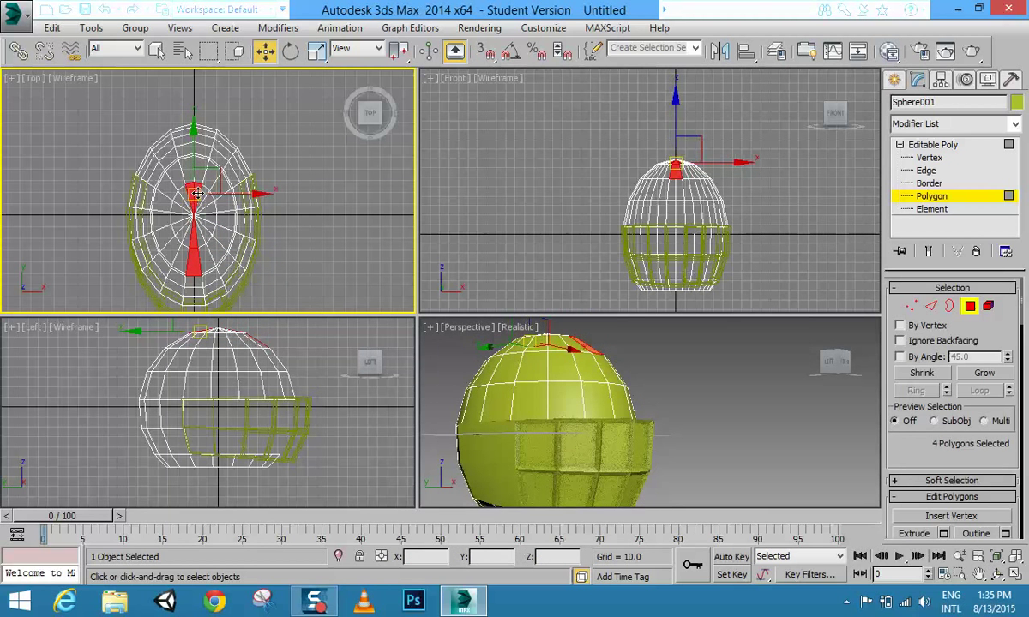
left_click(191, 138, "ctrl")
left_click(187, 152, "ctrl")
left_click(178, 142, "ctrl")
left_click(189, 141, "ctrl")
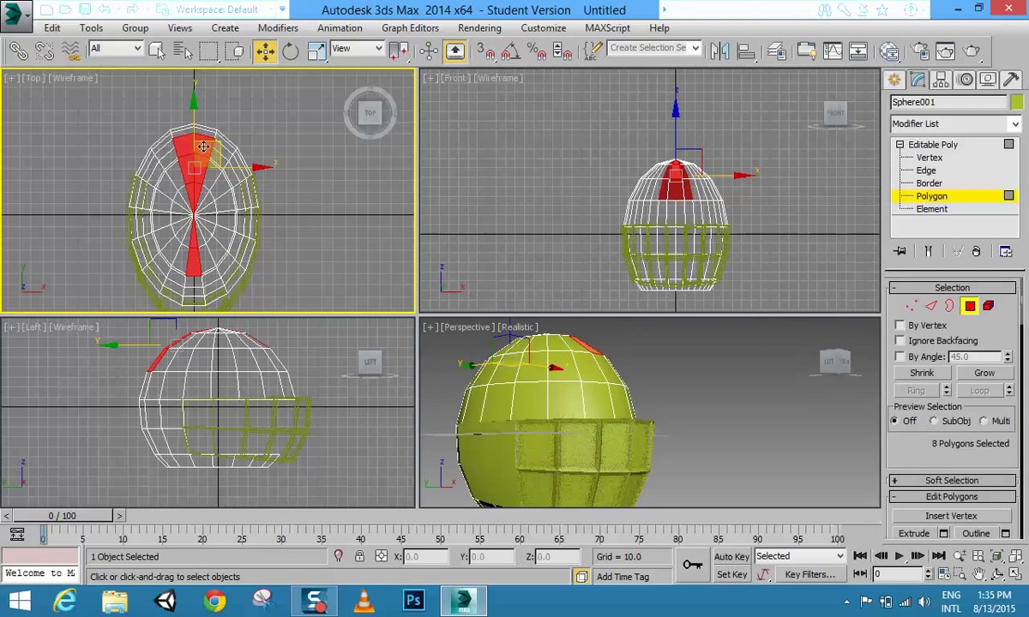
- Undo the last polygon pick and add the missing third-row polygon behind the apex back to the selection
left_click(997, 573)
left_click_drag(510, 381, 547, 427)
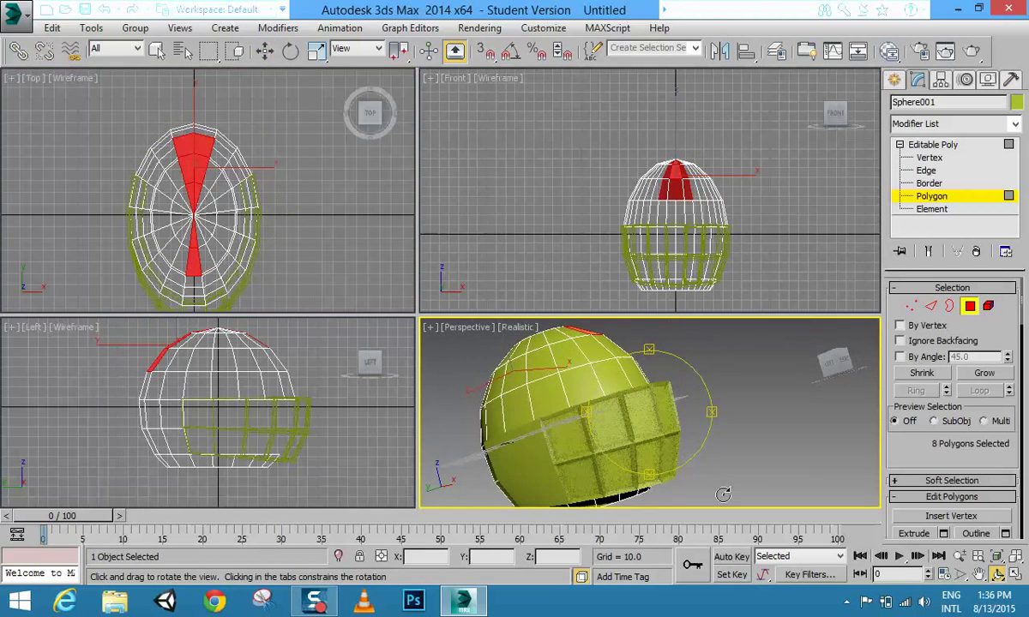
key("ctrl+z")
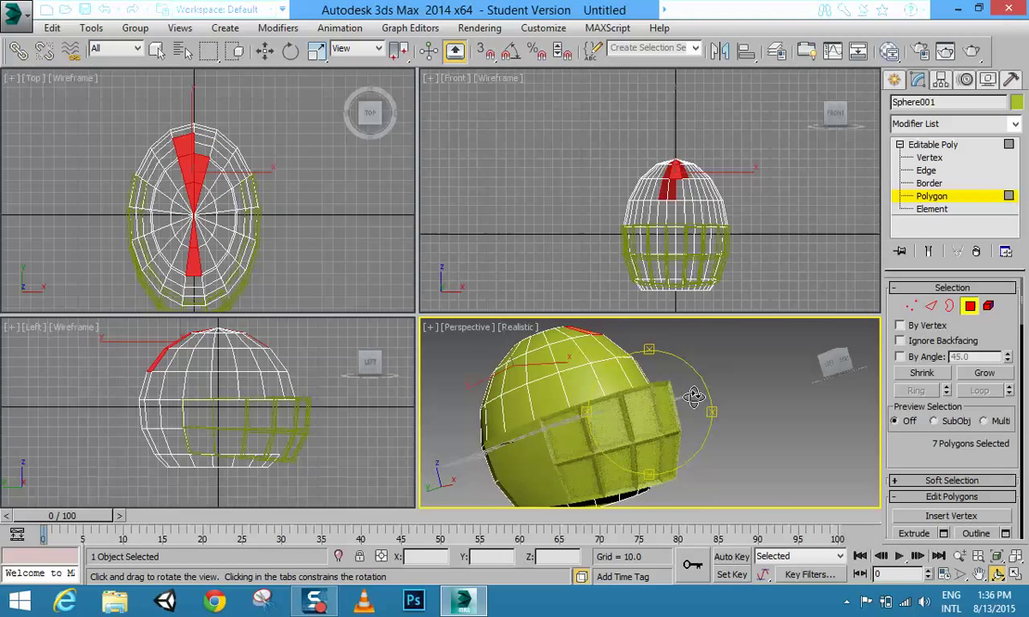
left_click_drag(611, 336, 621, 417)
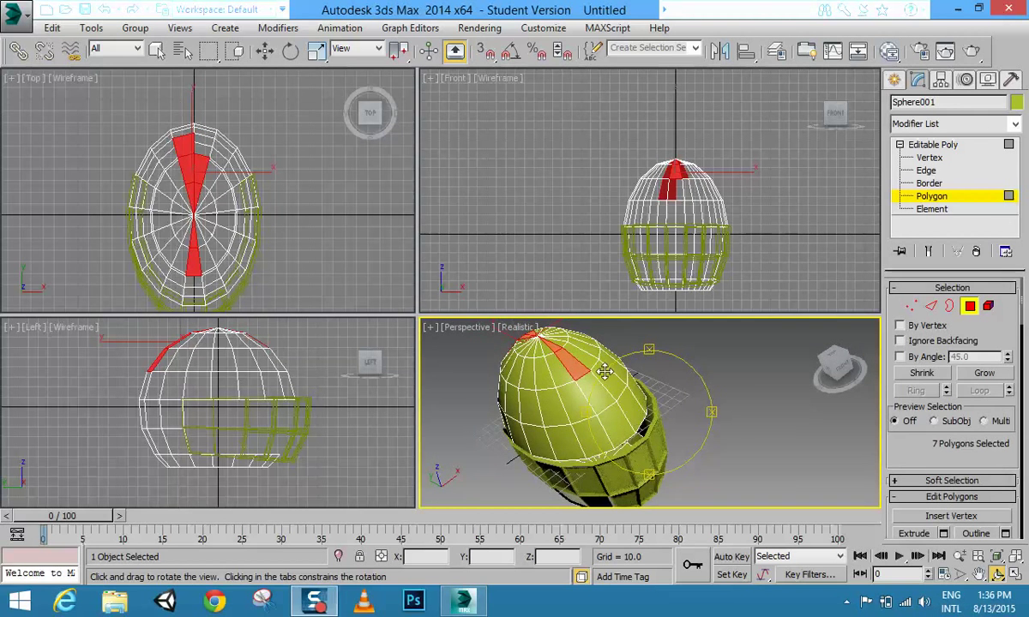
left_click_drag(418, 314, 180, 110)
scroll(510, 294, "down", 3)
left_click_drag(453, 320, 630, 290)
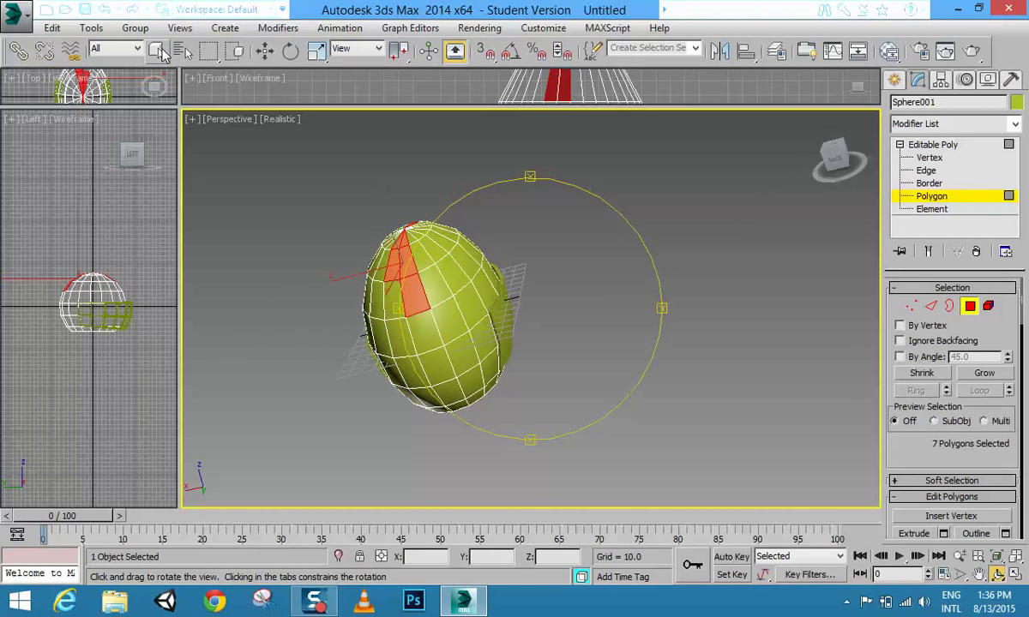
left_click(156, 50)
left_click(390, 296, "ctrl")
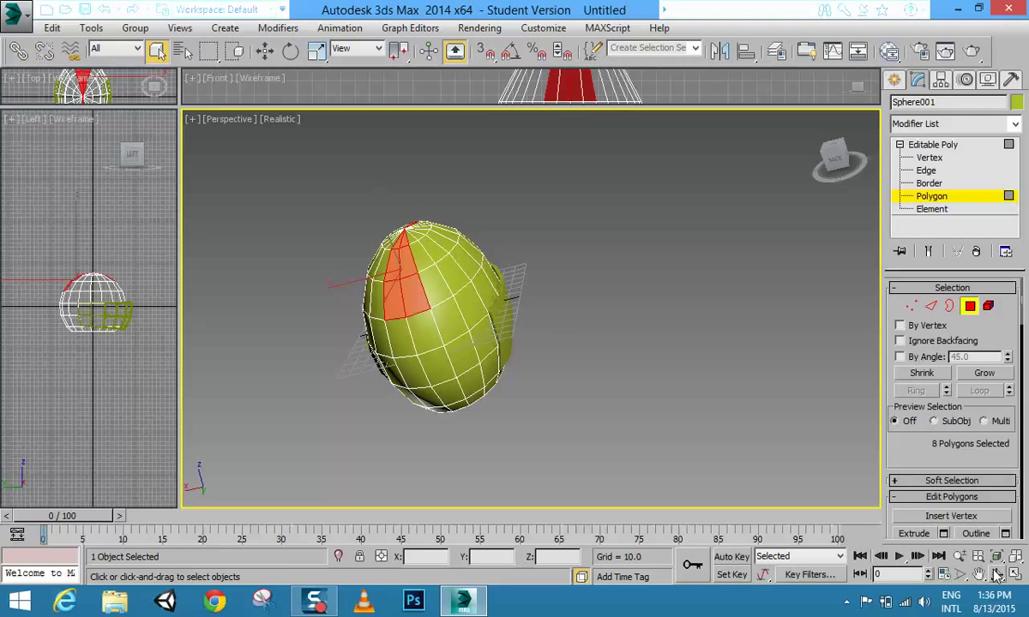
- Extrude the eight selected crown polygons as a group by about 23.8 to form a raised crest
key("ctrl+r")
left_click_drag(521, 283, 383, 285)
left_click_drag(908, 448, 899, 347)
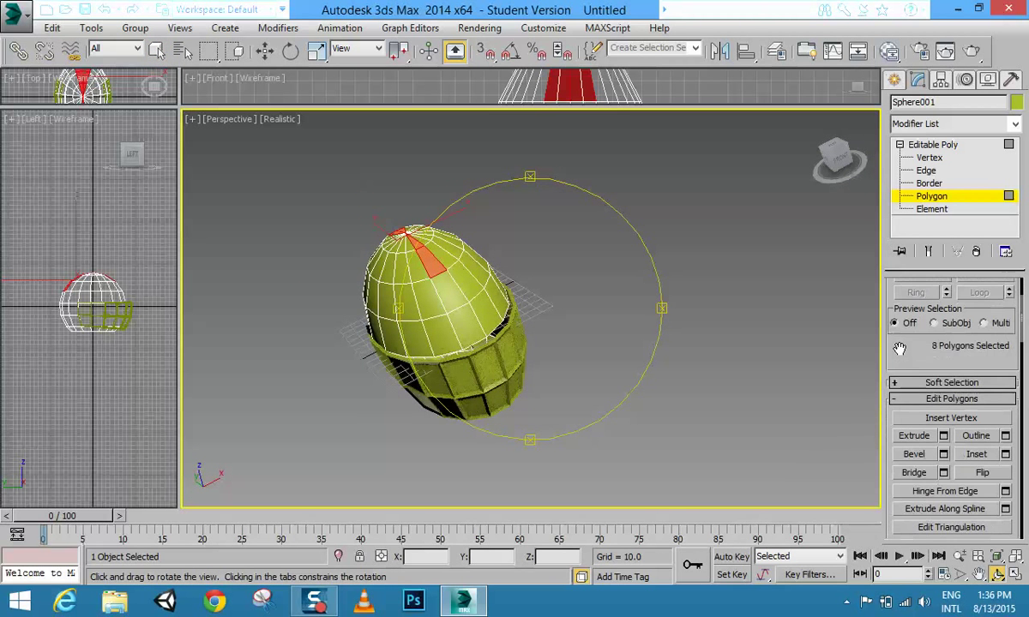
left_click(944, 438)
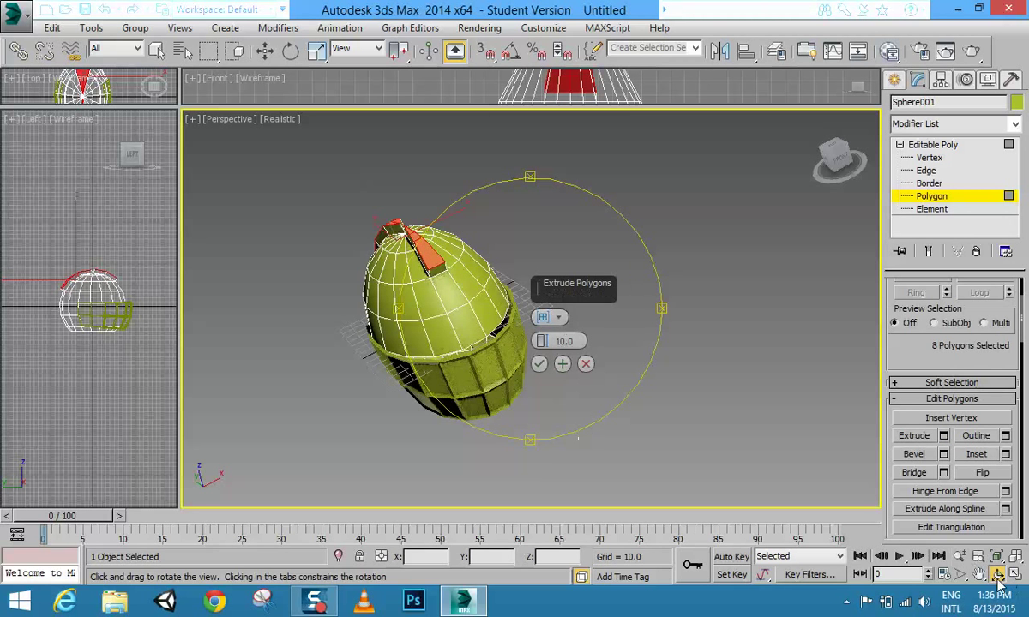
mouse_move(418, 304)
left_mouse_down()
mouse_move(515, 289)
mouse_move(427, 275)
left_mouse_up()
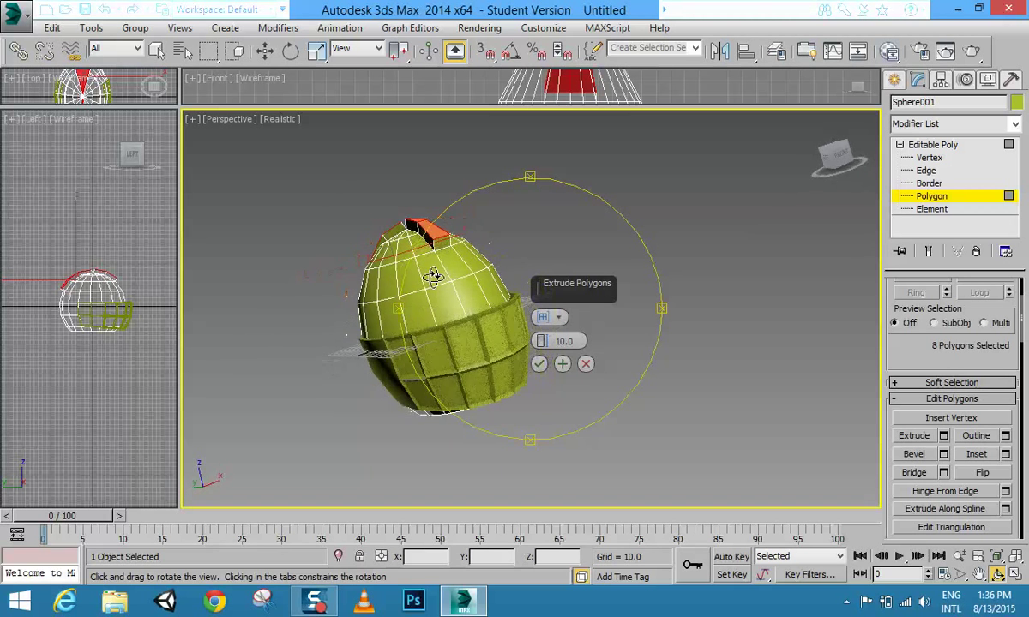
left_click_drag(739, 246, 742, 315)
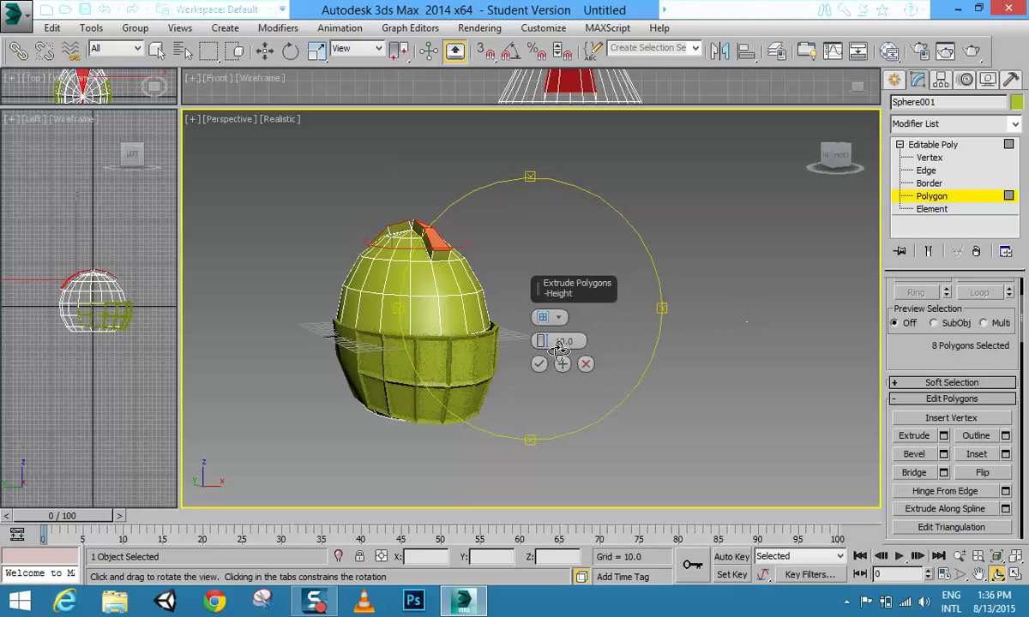
left_click_drag(546, 342, 545, 335)
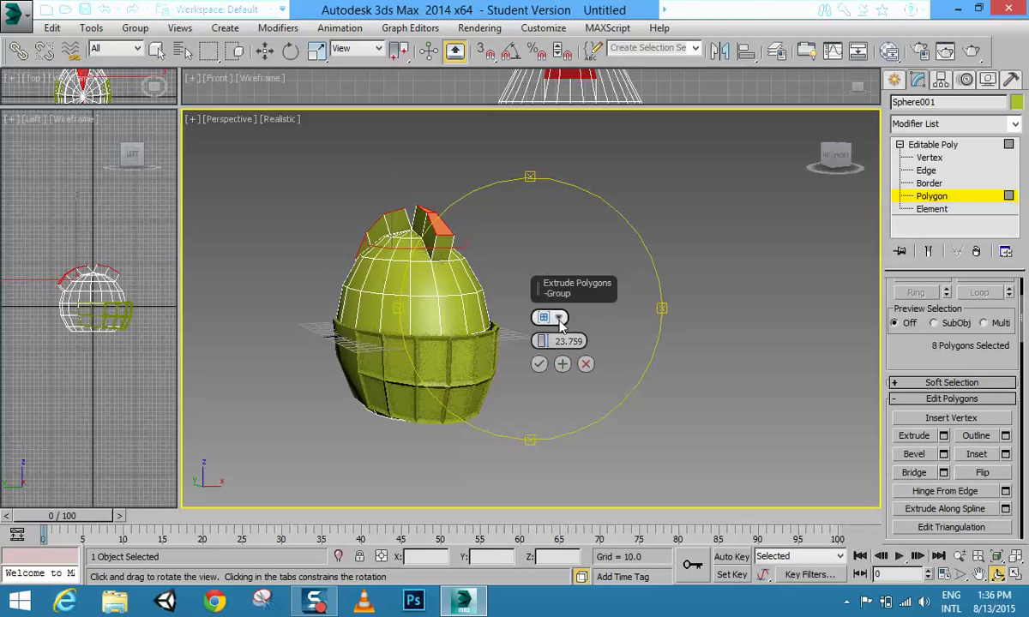
left_click(539, 365)
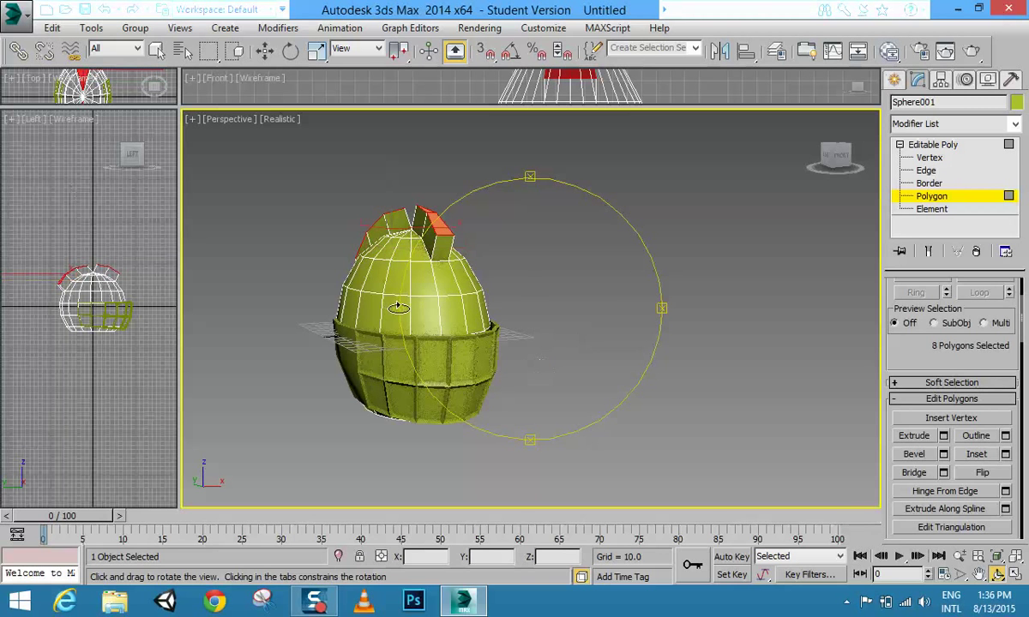
- Scale the eight selected crest polygons narrower along X to slim the crest, and clear the polygon selection
left_click_drag(370, 288, 562, 313)
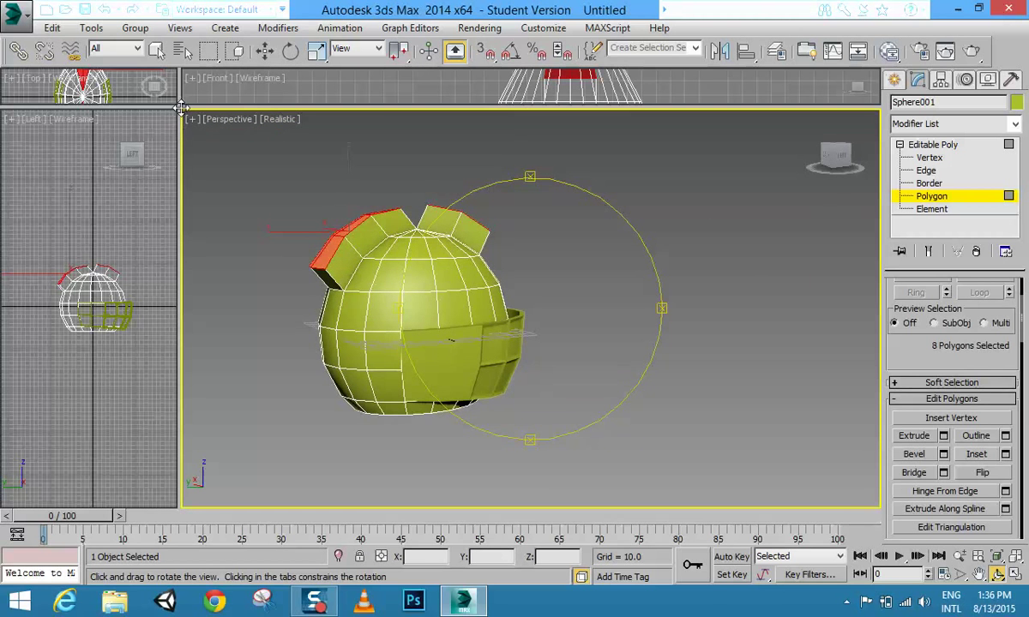
left_click_drag(181, 108, 286, 426)
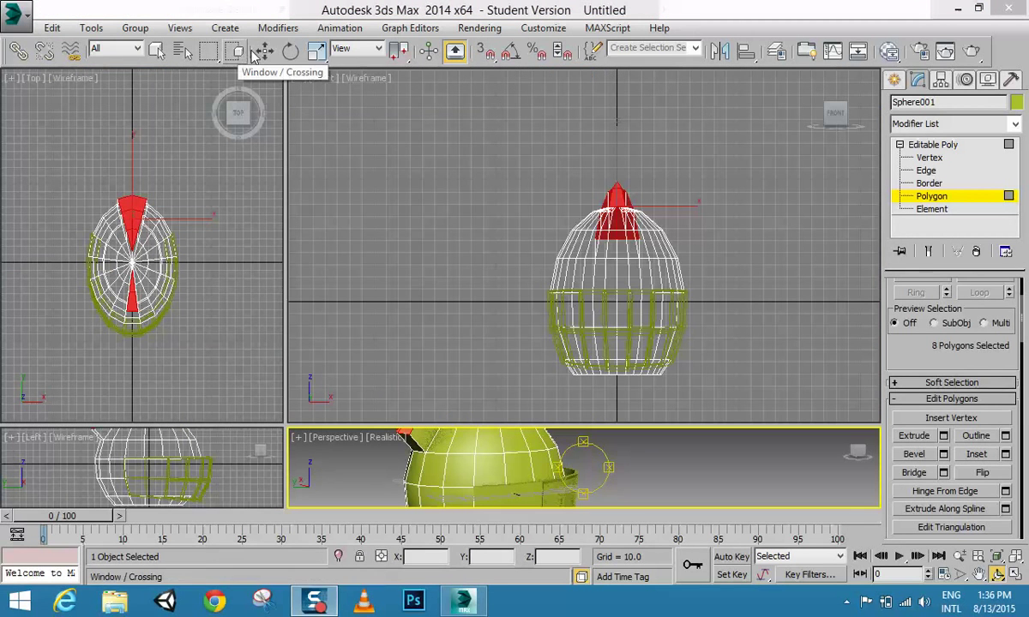
left_click(316, 50)
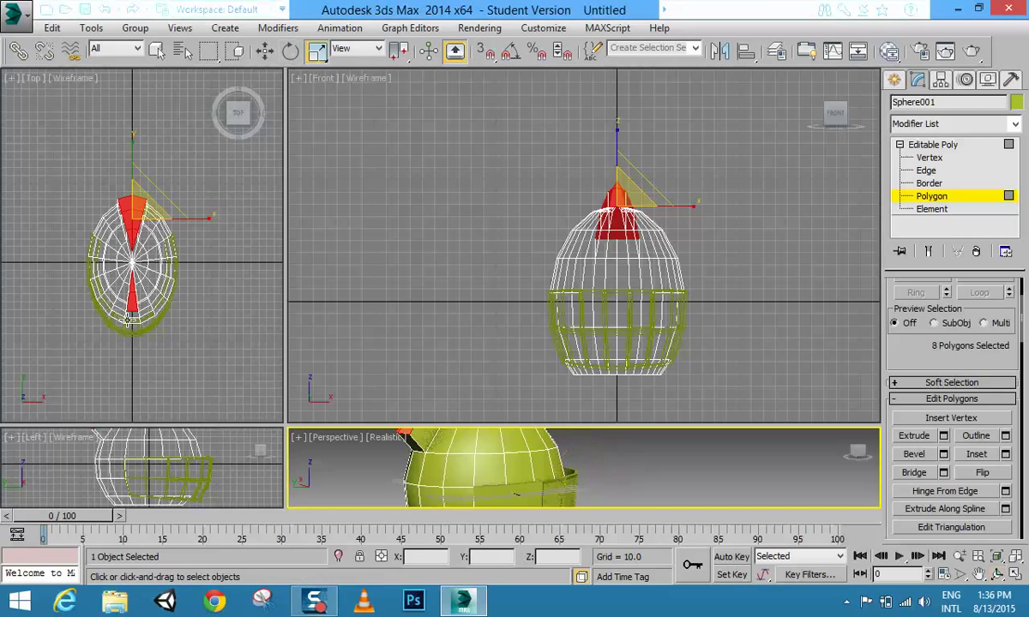
left_click_drag(203, 217, 173, 216)
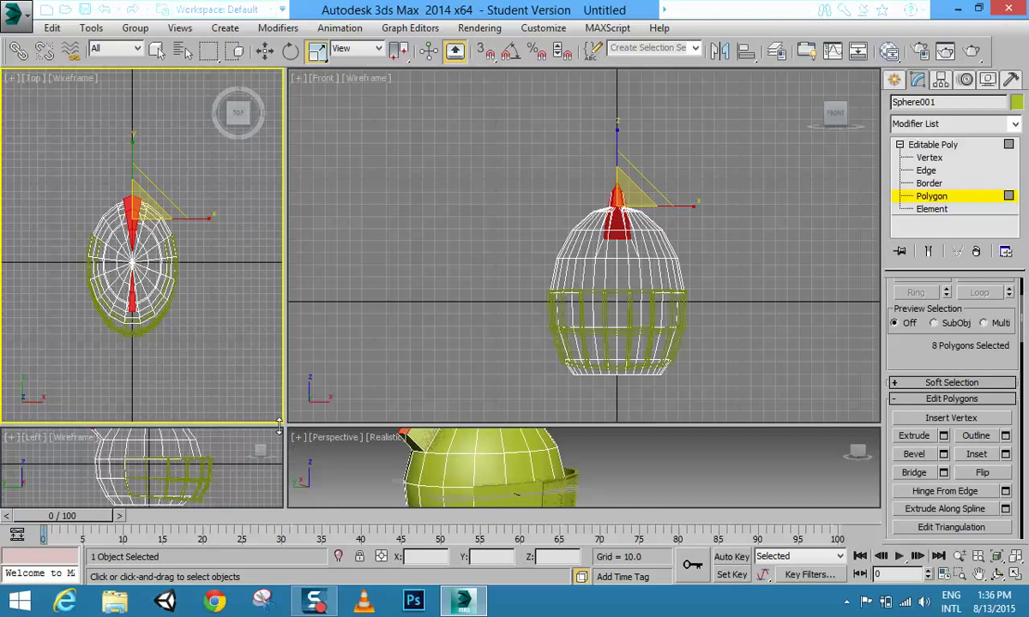
left_click_drag(282, 426, 278, 194)
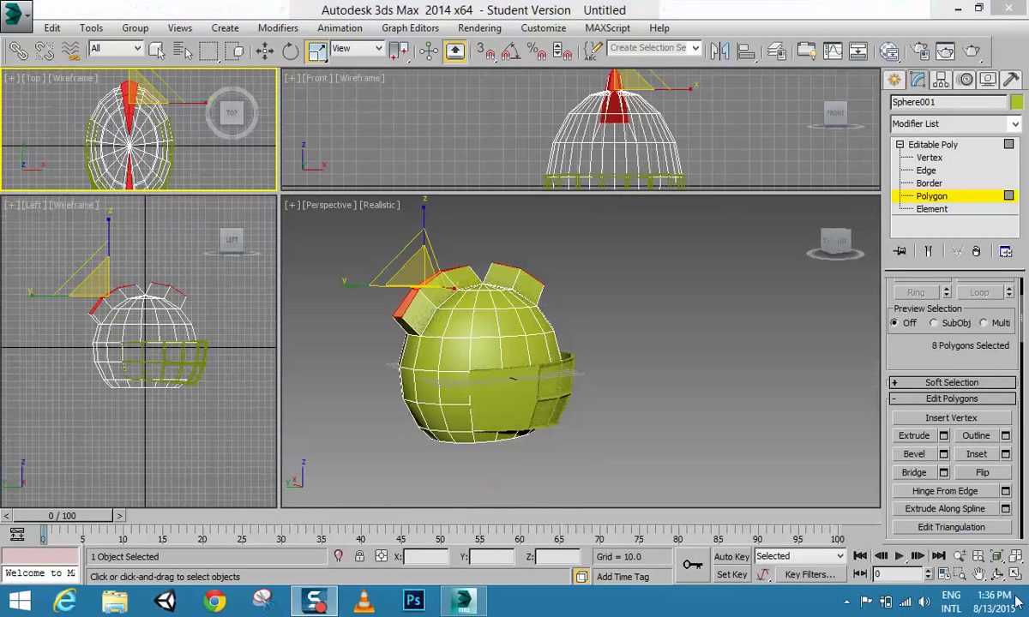
left_click(1015, 556)
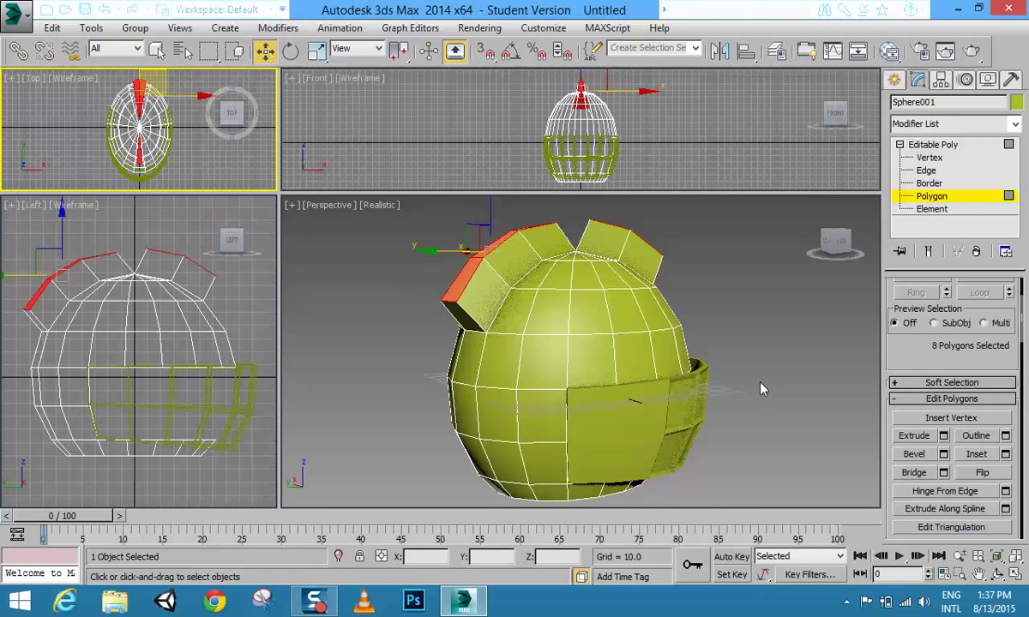
left_click(712, 358)
- Leave polygon-level editing on the helmet sphere and select the visor object
left_click(998, 574)
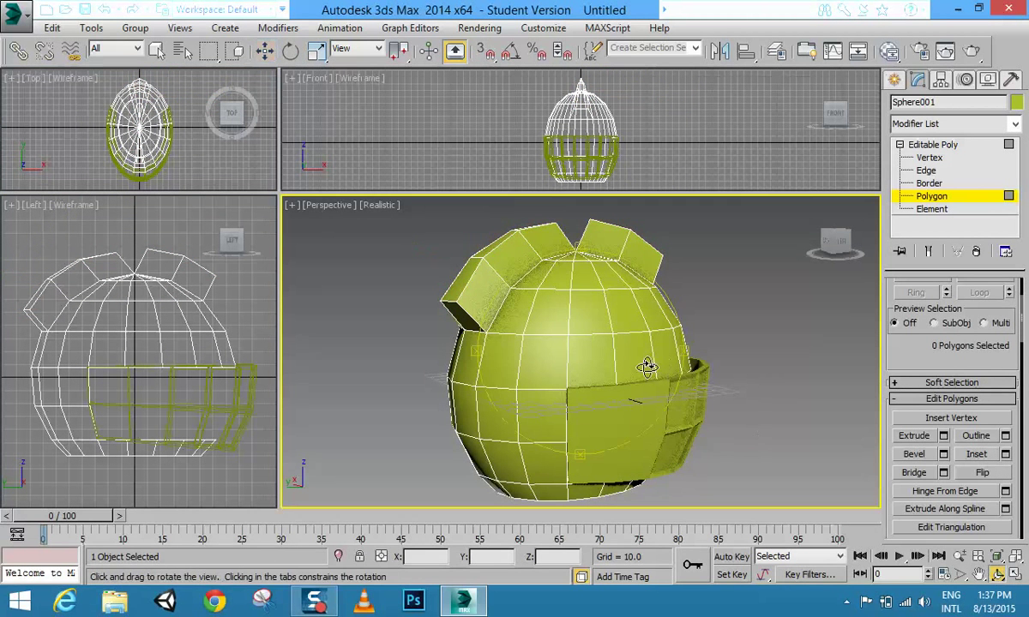
left_click_drag(650, 363, 432, 227)
left_click(265, 50)
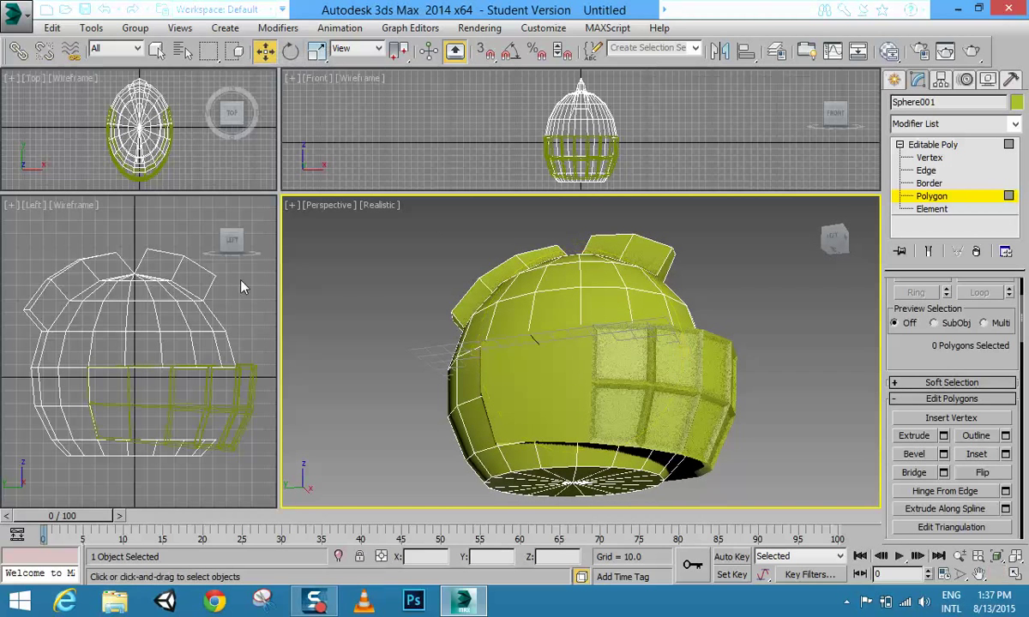
left_click(249, 416)
right_click(256, 401)
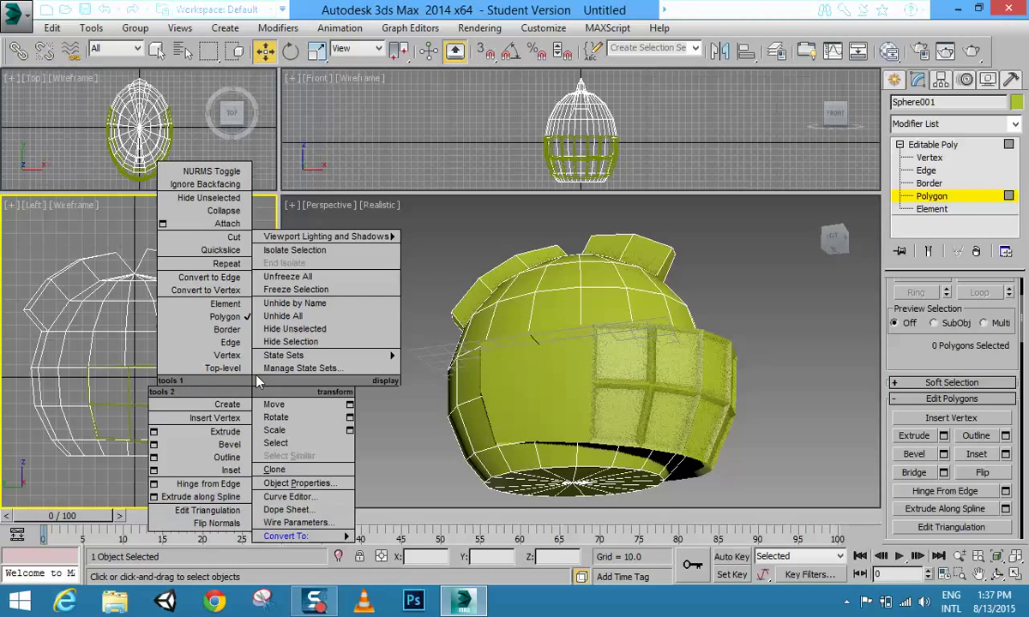
key("Escape")
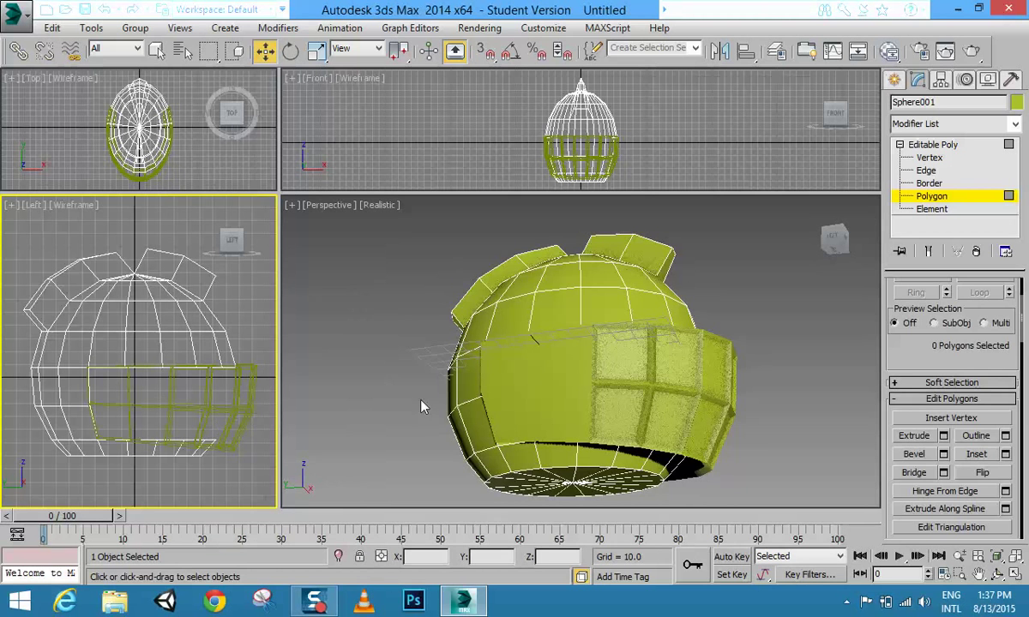
left_click(941, 146)
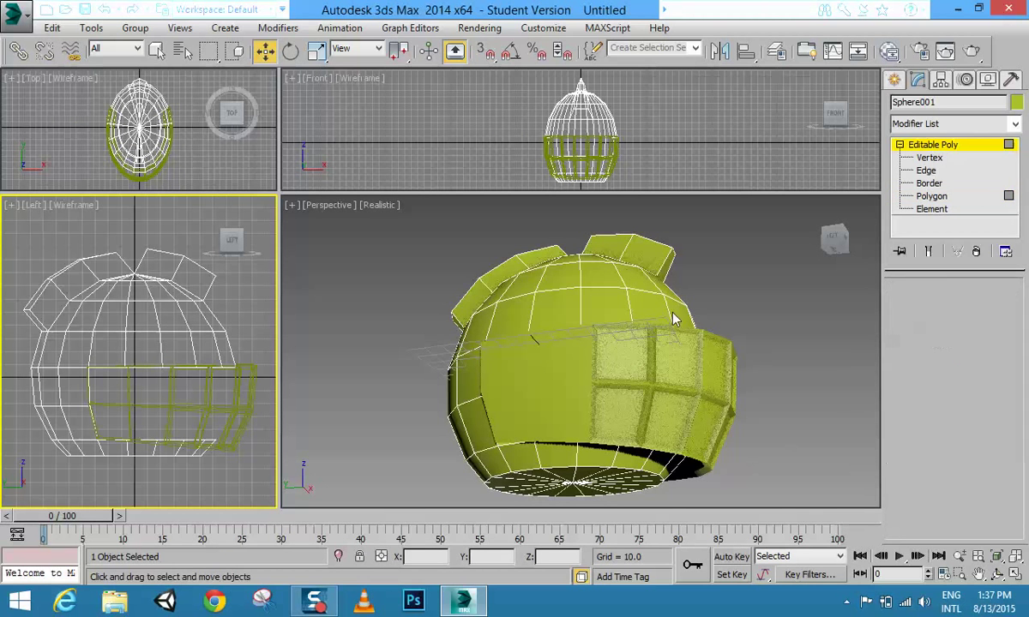
left_click(256, 387)
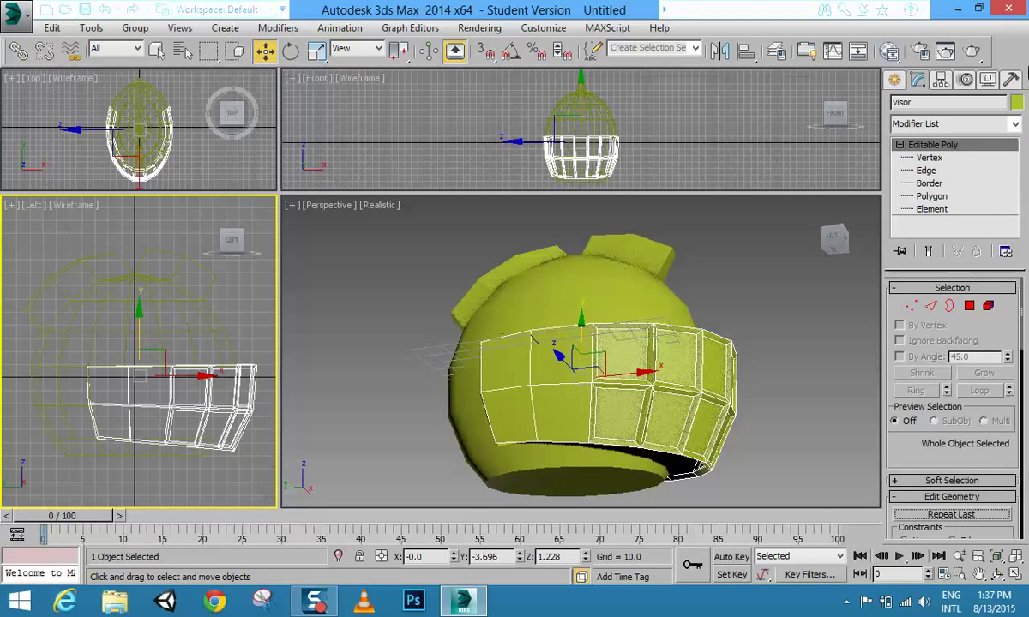
- Move only the visor's pivot down and slightly toward the back of the helmet, to the visor's mid-height
left_click(942, 79)
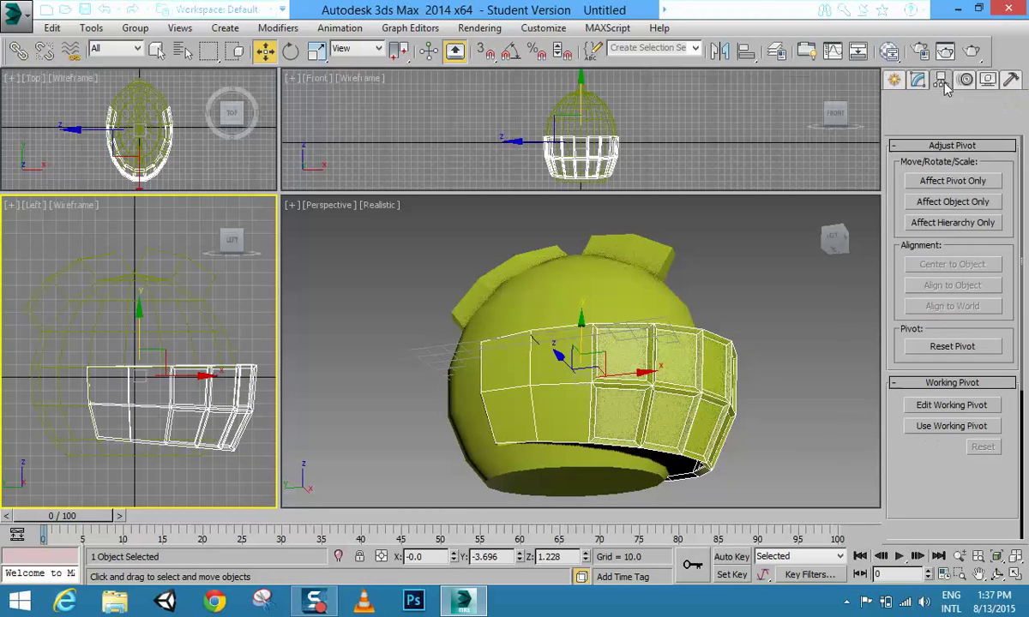
left_click(954, 181)
left_click_drag(161, 352, 152, 383)
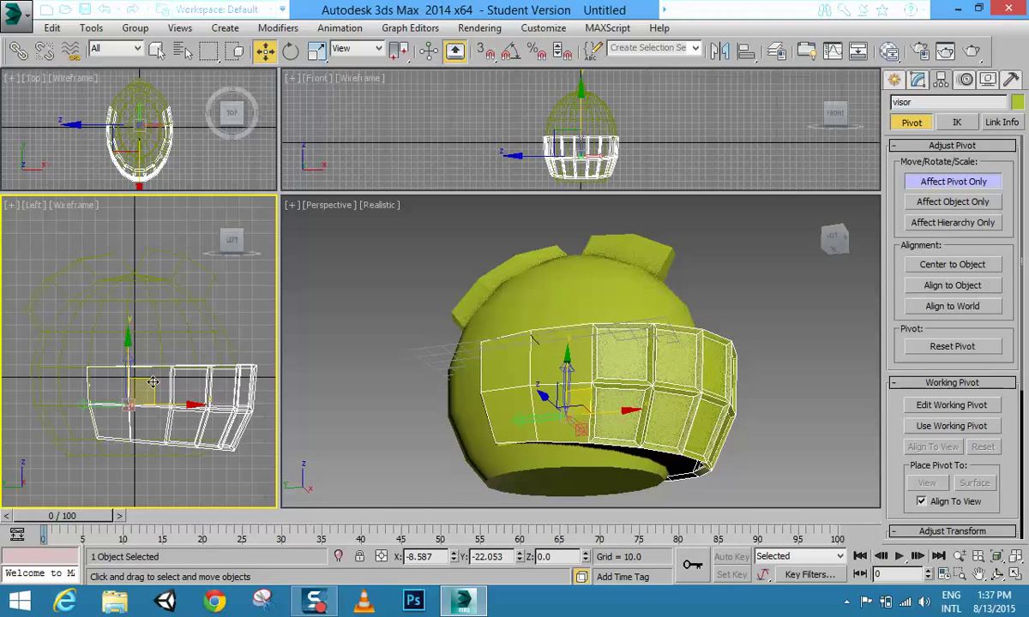
left_click(950, 182)
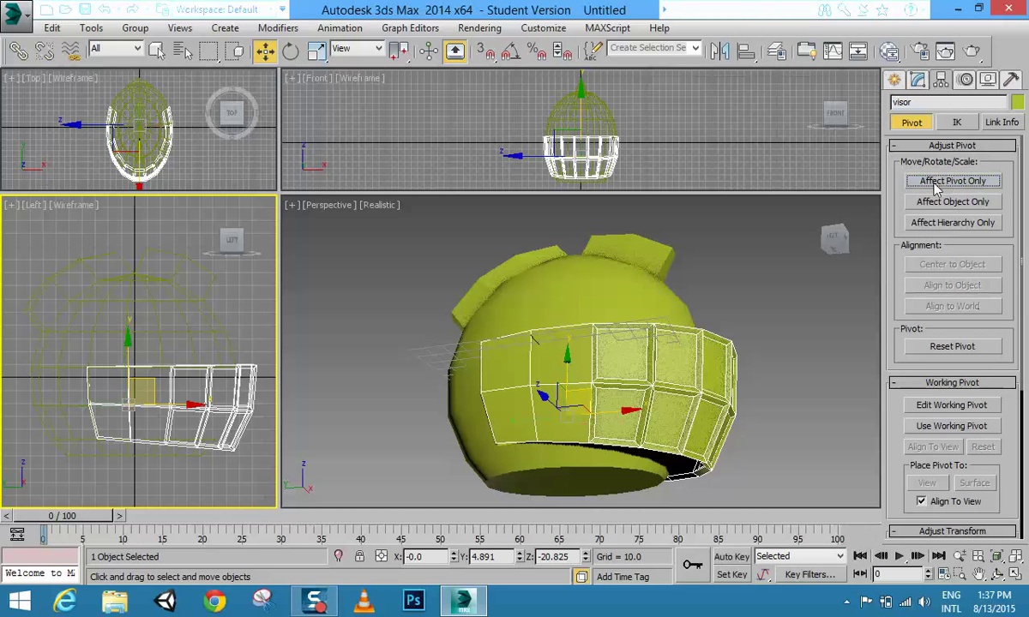
- Rotate the visor around its pivot by about 3.2 degrees to tilt its front upward
left_click(291, 51)
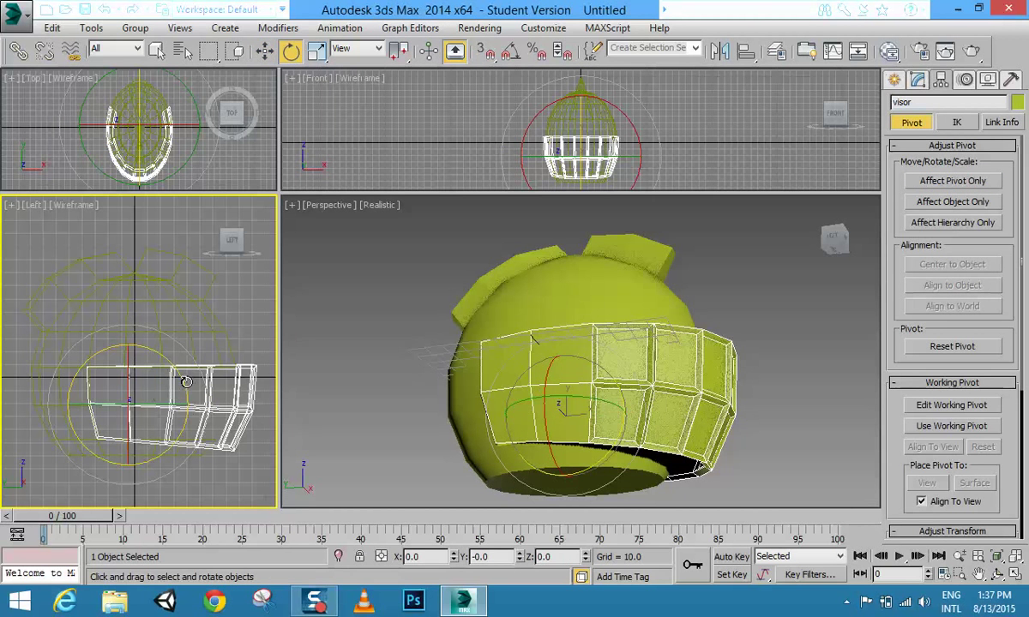
mouse_move(186, 382)
left_mouse_down()
mouse_move(179, 357)
mouse_move(174, 382)
left_mouse_up()
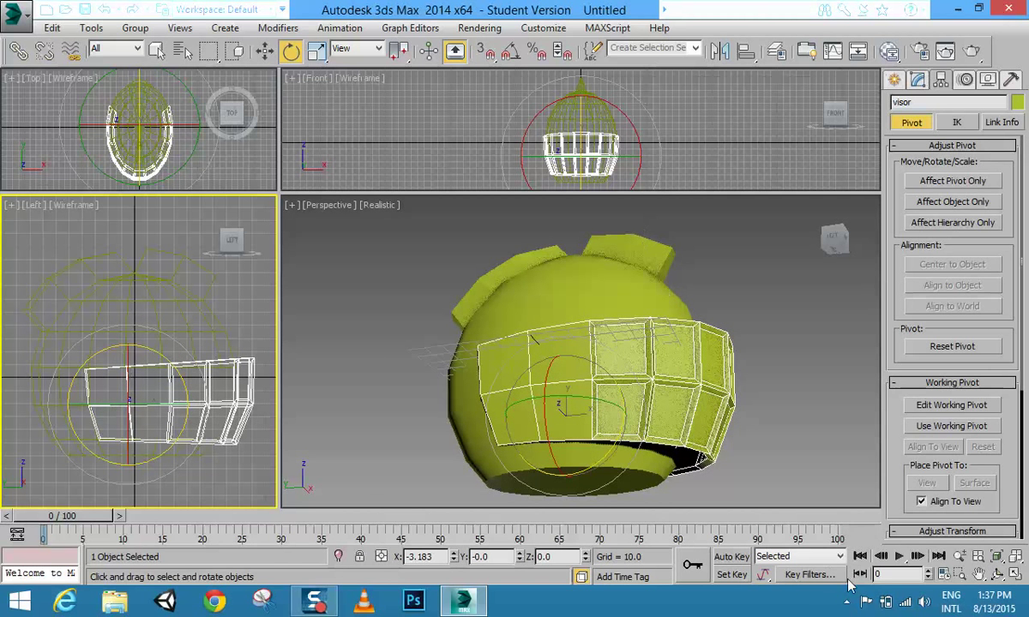
left_click(1015, 557)
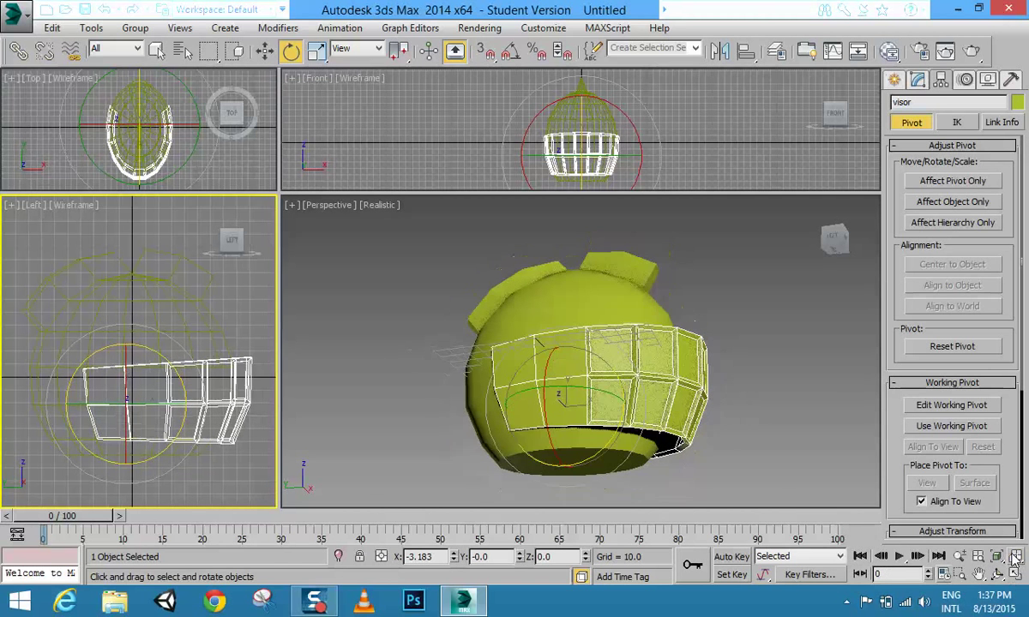
- Create a sphere of radius about 17.3 at the visor's pivot in the Left view and set its Hemisphere value to about 0.5
left_click(894, 82)
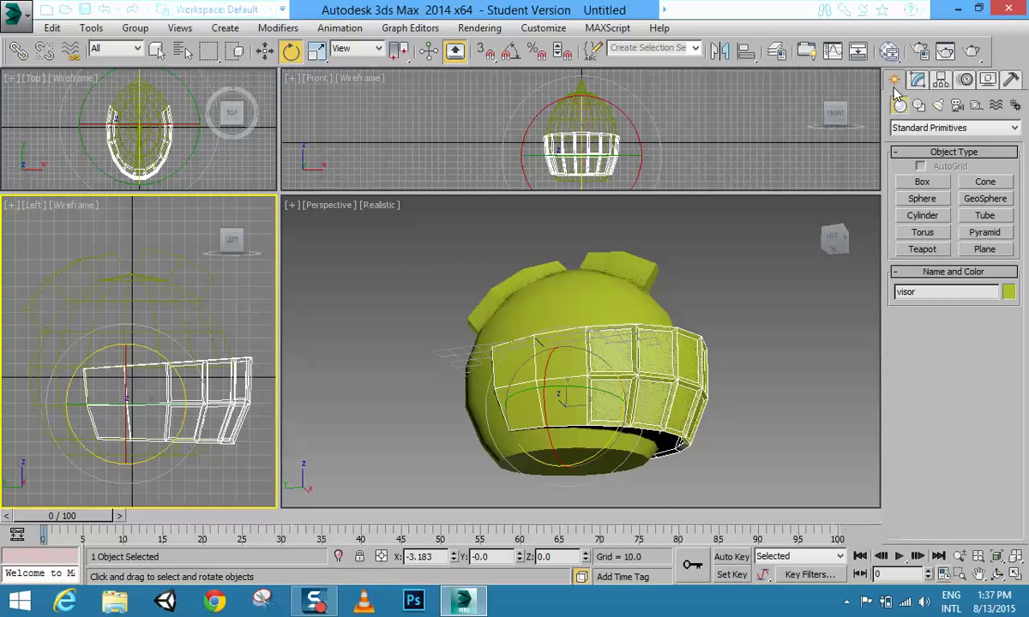
left_click(923, 199)
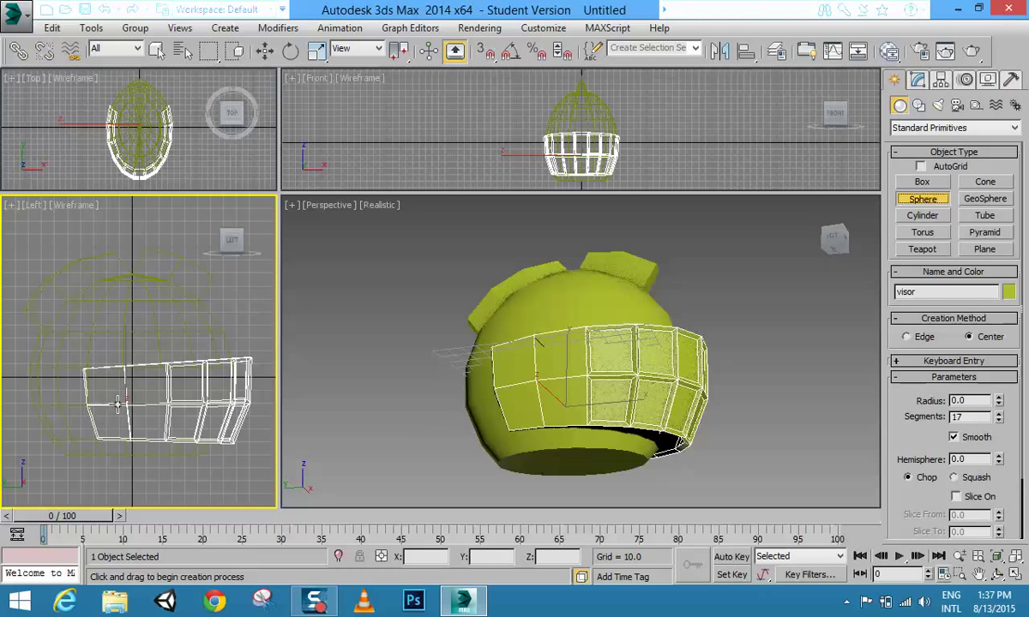
left_click_drag(122, 403, 142, 416)
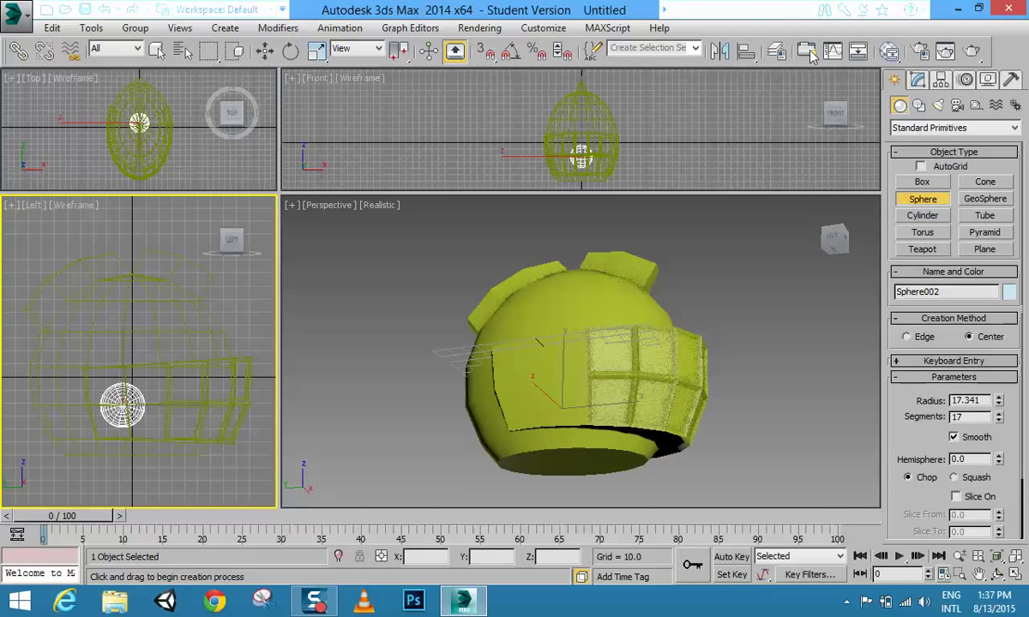
key("e")
left_click(917, 79)
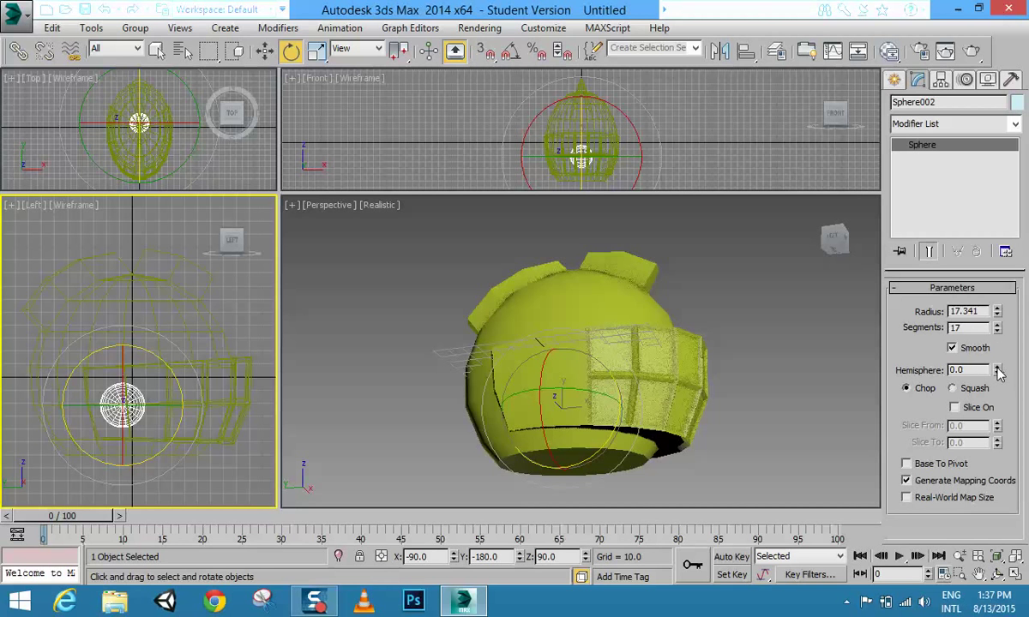
left_click_drag(997, 370, 1000, 287)
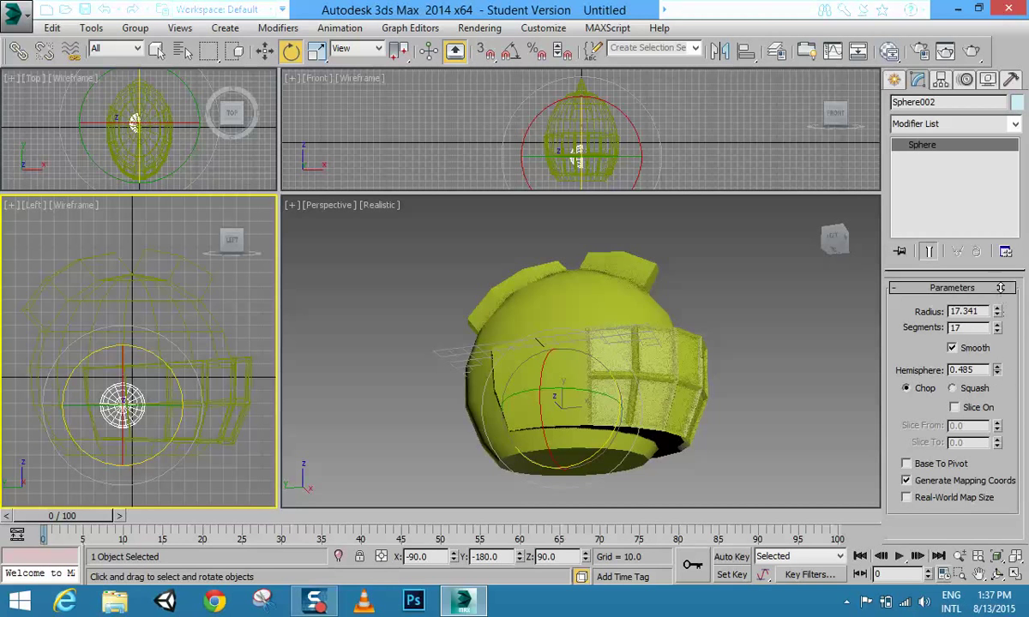
- Move the hemisphere out to the helmet's side at X about -48 and reduce its segments to 8
left_click(265, 50)
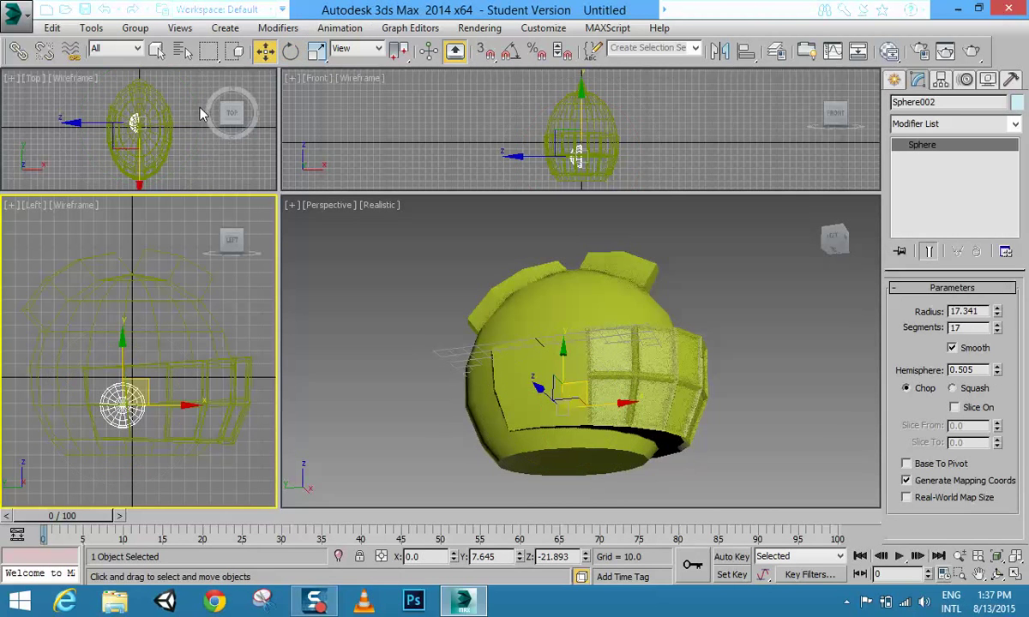
left_click(151, 157)
left_click_drag(218, 125, 177, 123)
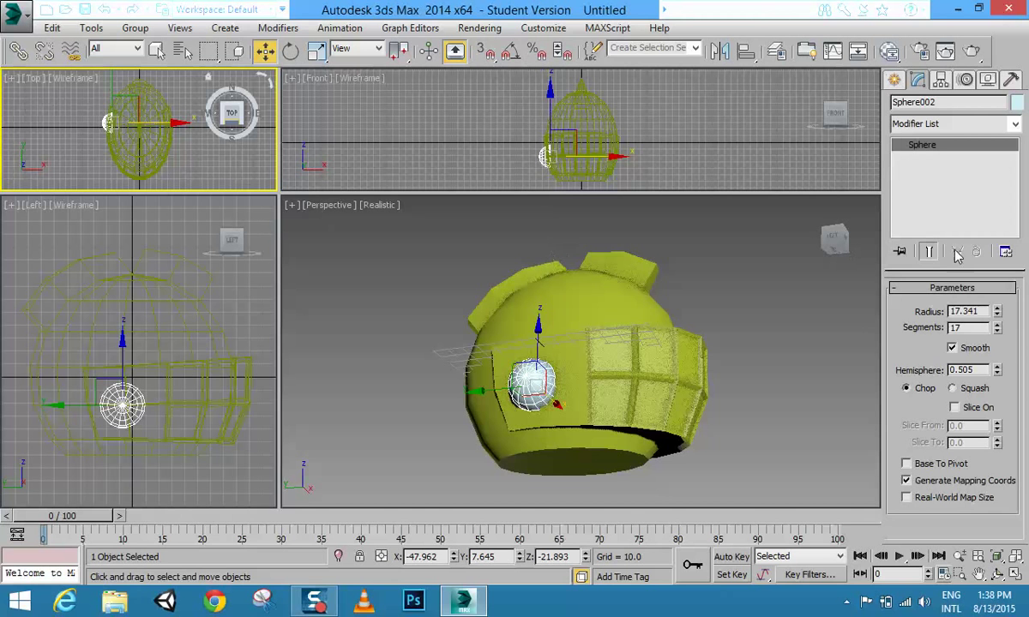
left_click_drag(998, 329, 998, 334)
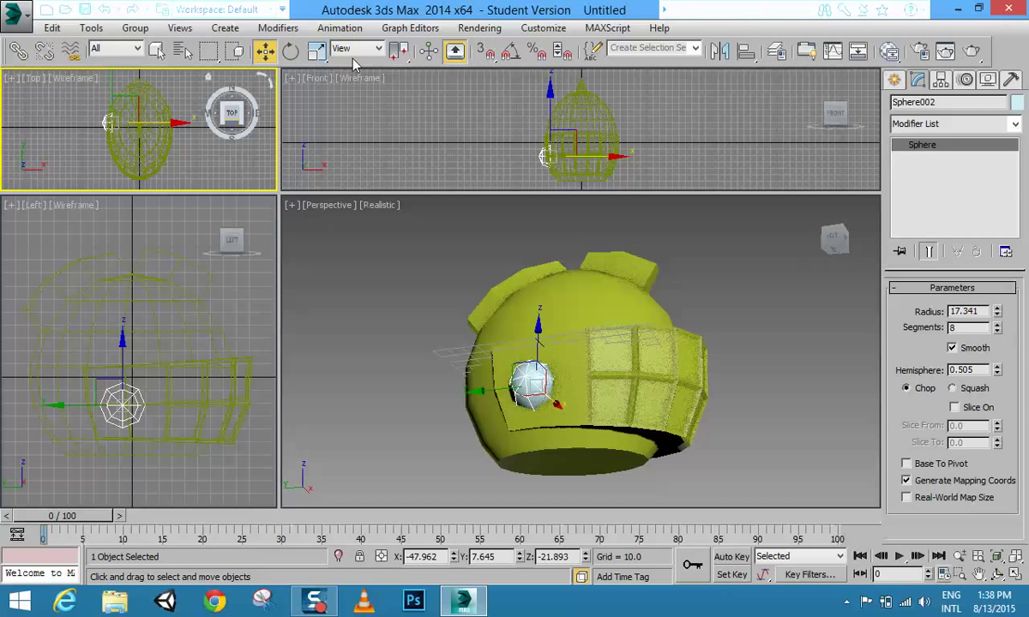
- Mirror the hemisphere as a copy across the X axis and move the copy to the helmet's opposite side
left_click(721, 51)
left_click(481, 323)
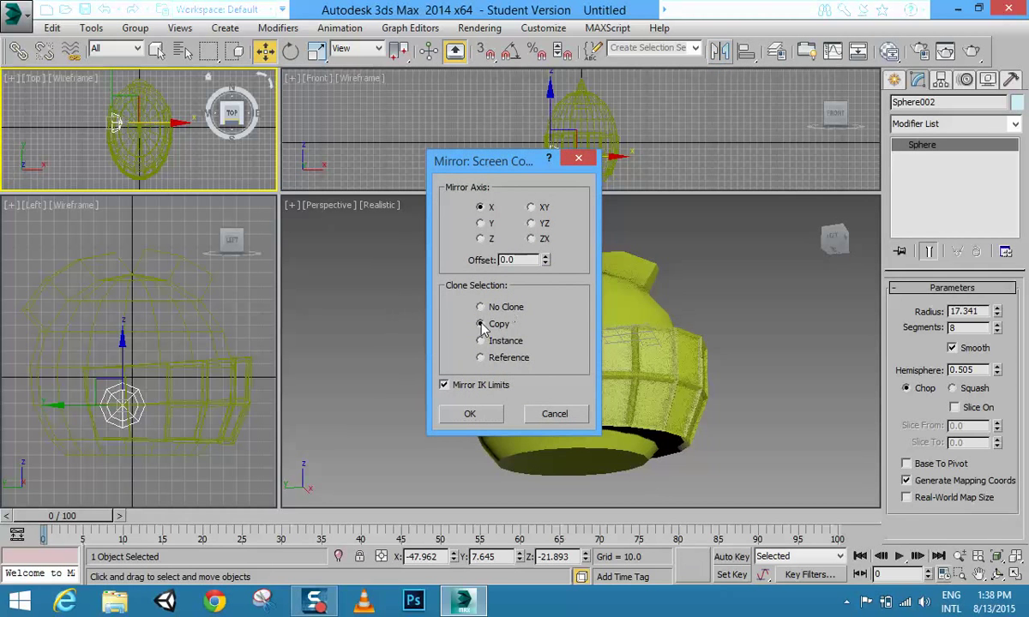
left_click(470, 414)
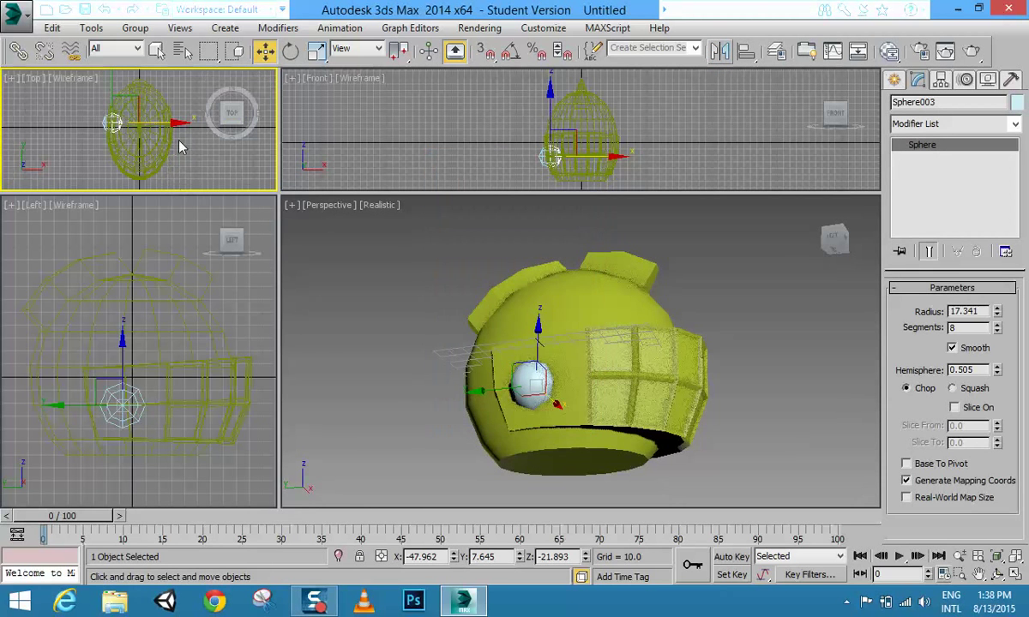
right_click(181, 158)
left_click(181, 125)
left_click_drag(177, 123, 237, 125)
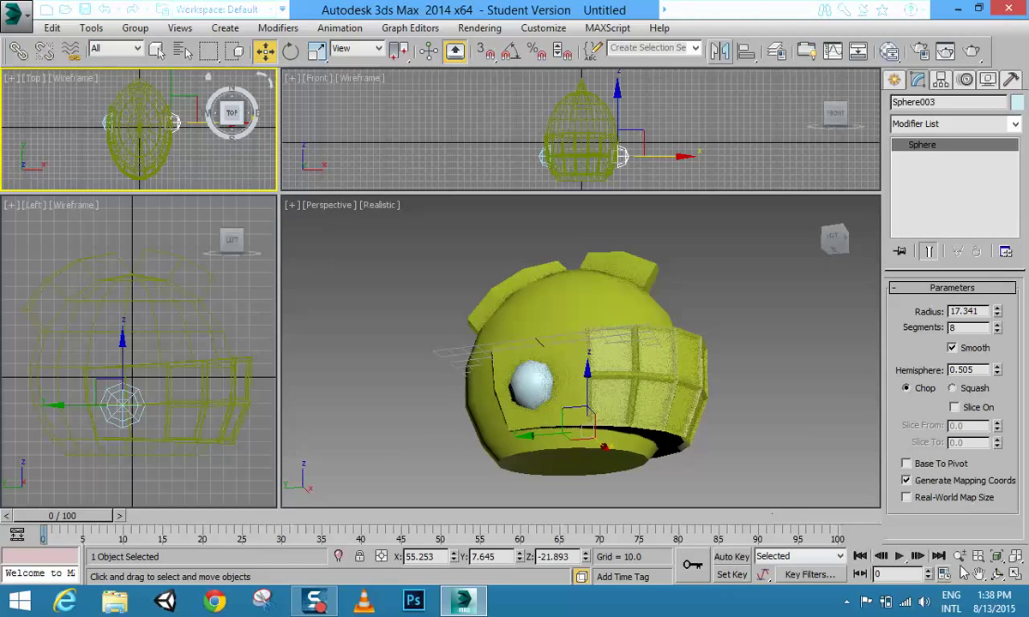
- Nudge the copied hemisphere inward against the helmet, to X about 49.5
left_click(998, 575)
left_click_drag(532, 262, 368, 292)
left_click(265, 51)
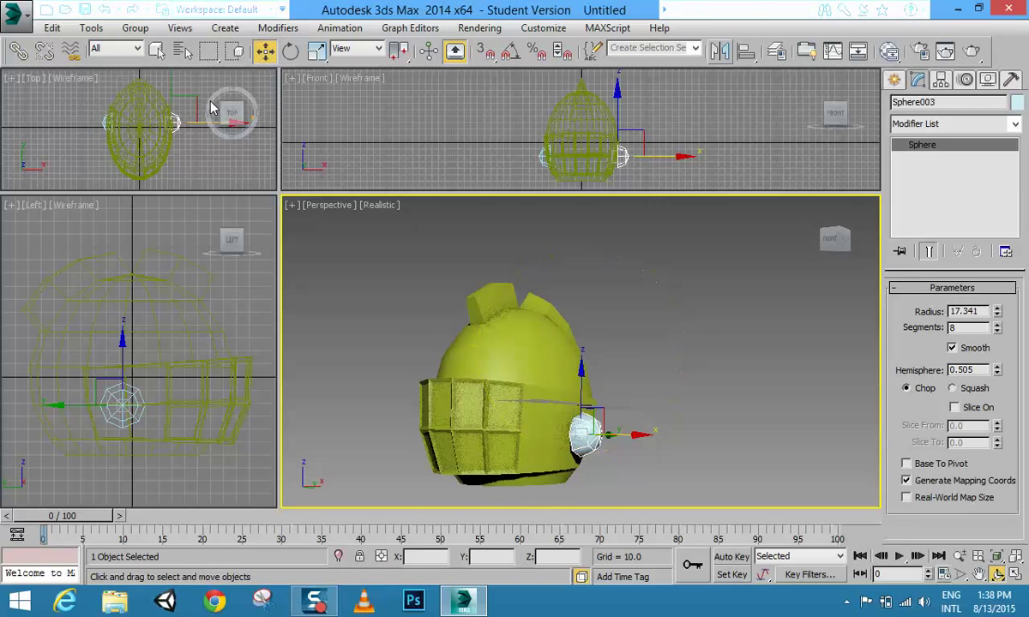
right_click(230, 116)
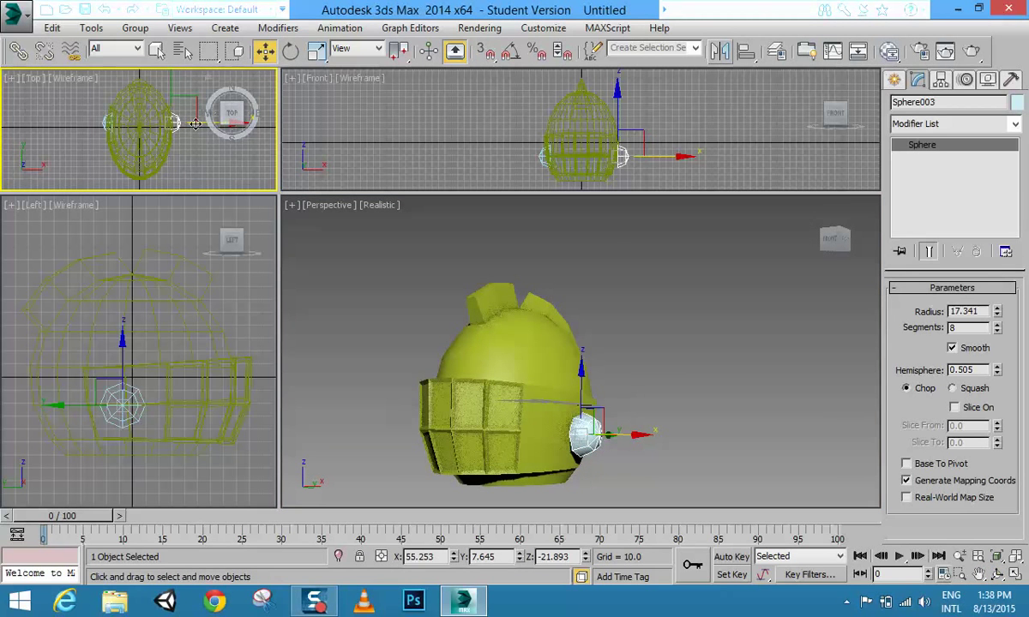
mouse_move(197, 123)
left_mouse_down()
mouse_move(183, 123)
mouse_move(192, 124)
left_mouse_up()
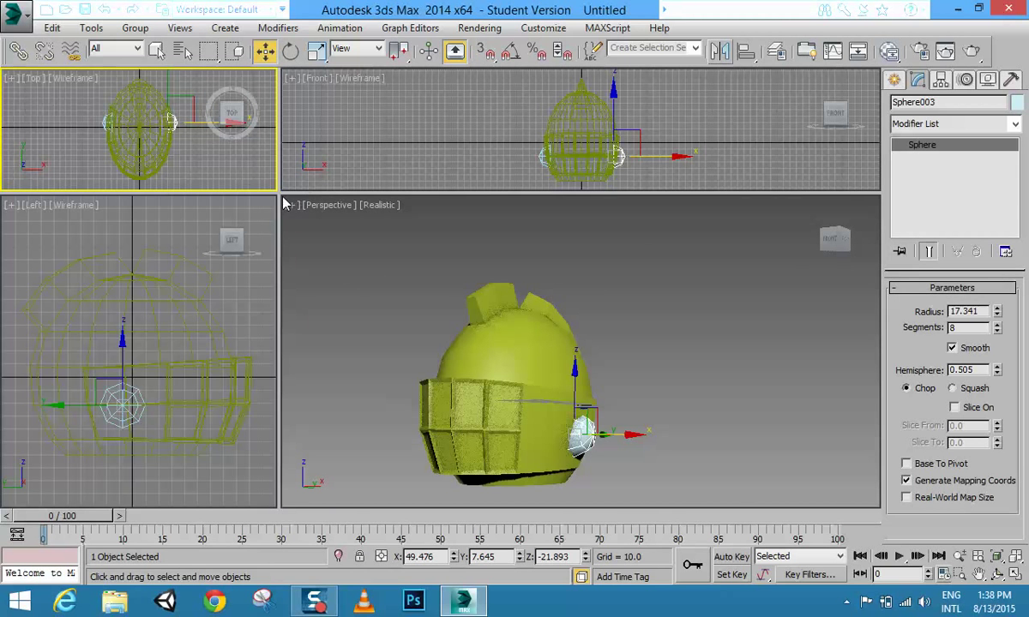
- Examine the helmet and its side hemispheres from both sides in an enlarged Perspective view
left_click_drag(277, 190, 143, 329)
middle_click_drag(613, 264, 576, 189)
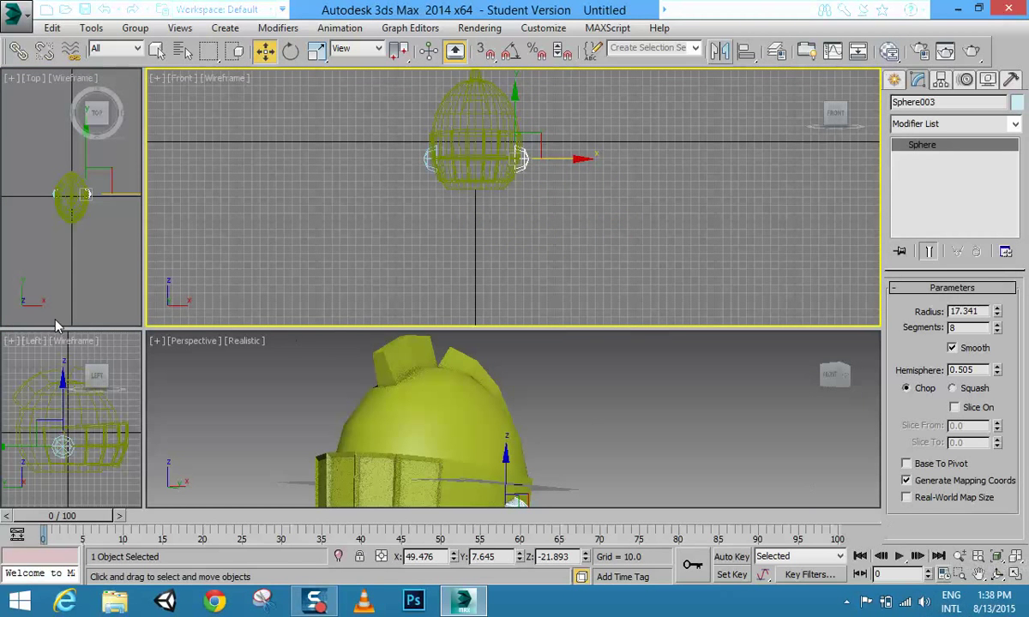
left_click_drag(143, 328, 94, 169)
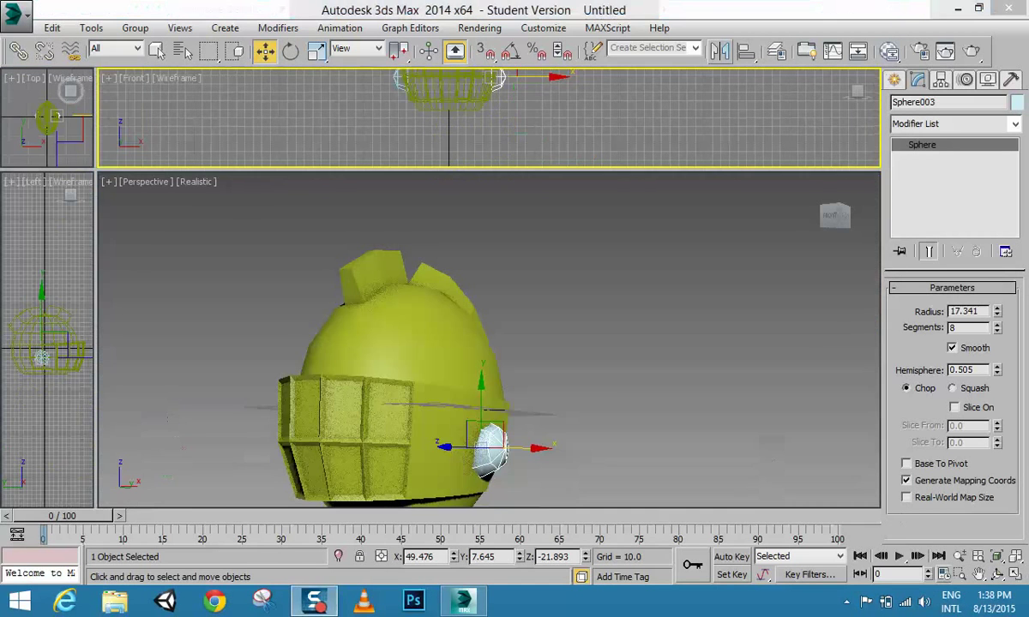
key("ctrl+r")
left_click_drag(361, 341, 480, 361)
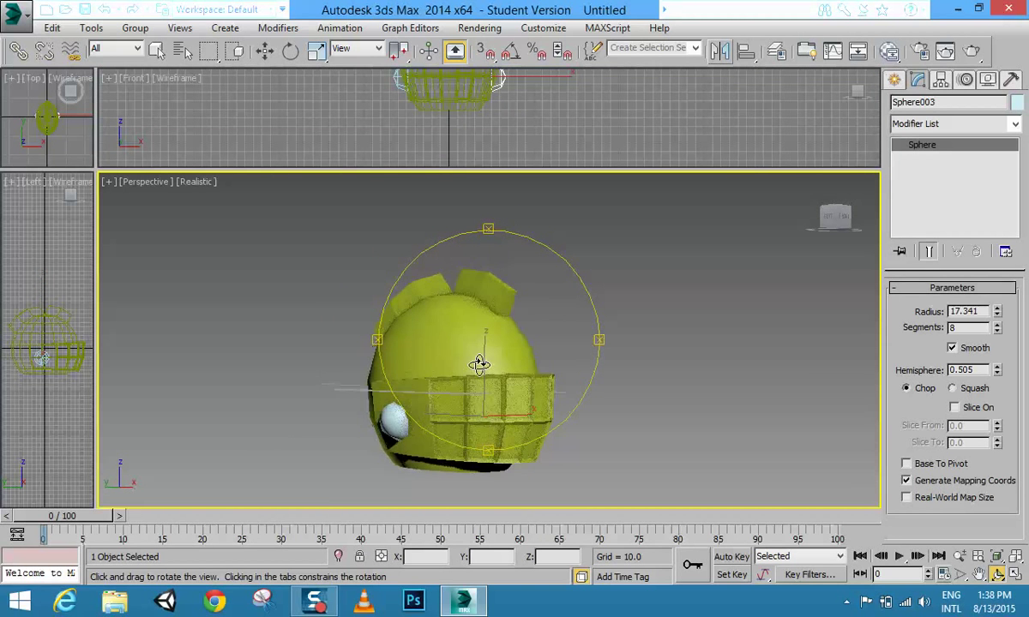
- Delete the polygons closing the flat underside of the helmet body, using window selection to pick only those faces
left_click(265, 50)
right_click(922, 144)
left_click(892, 198)
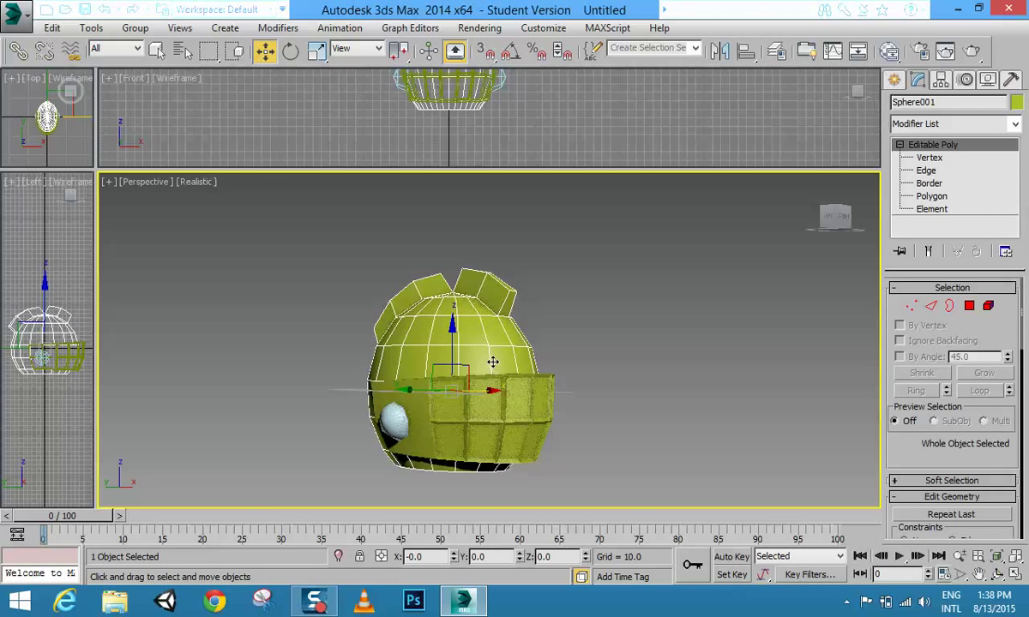
left_click(997, 573)
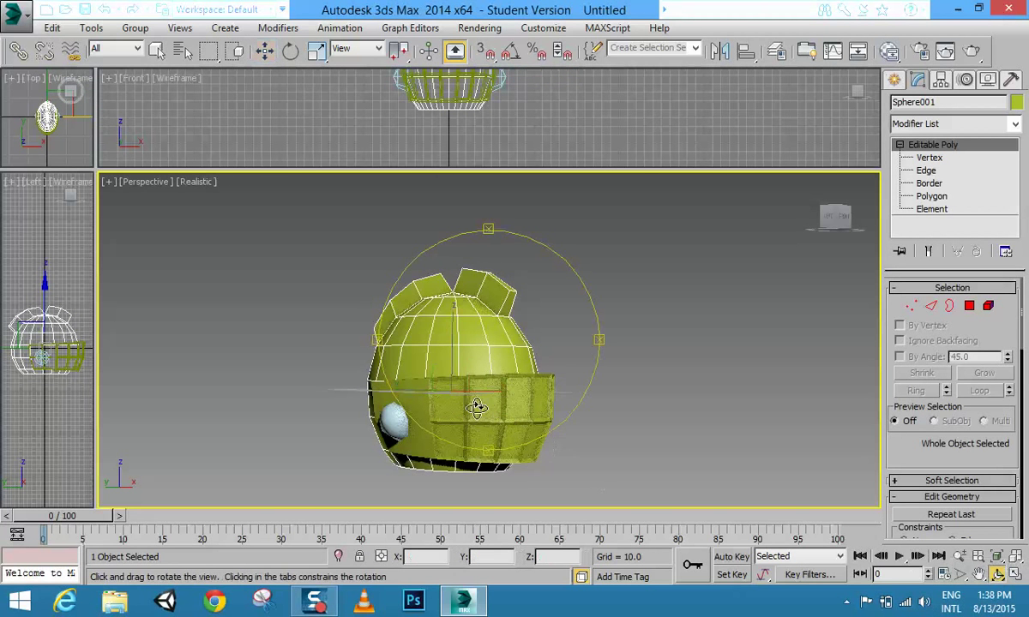
left_click_drag(463, 360, 503, 359)
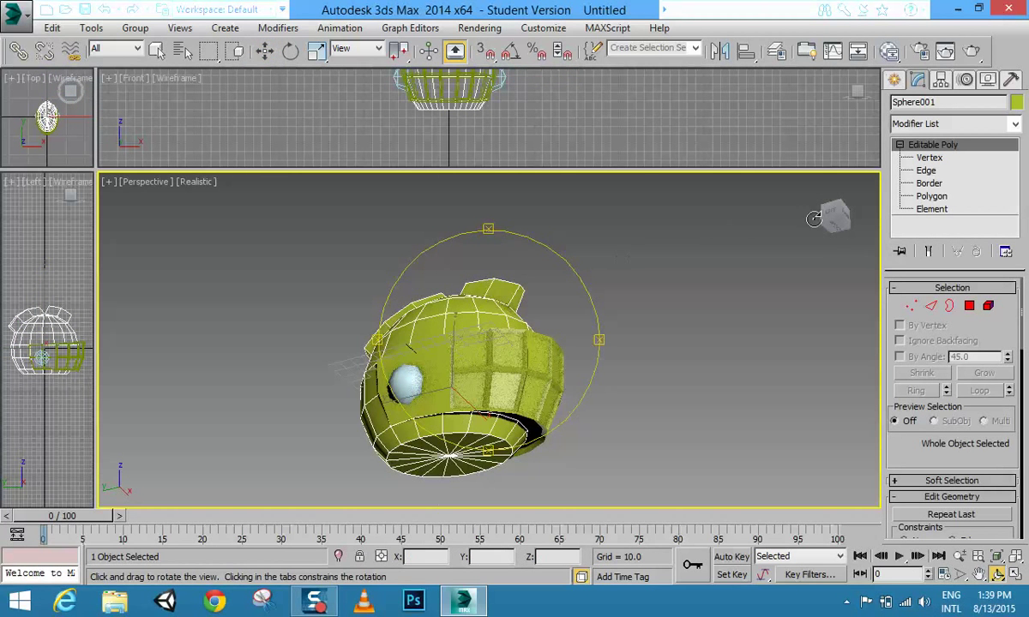
left_click(929, 182)
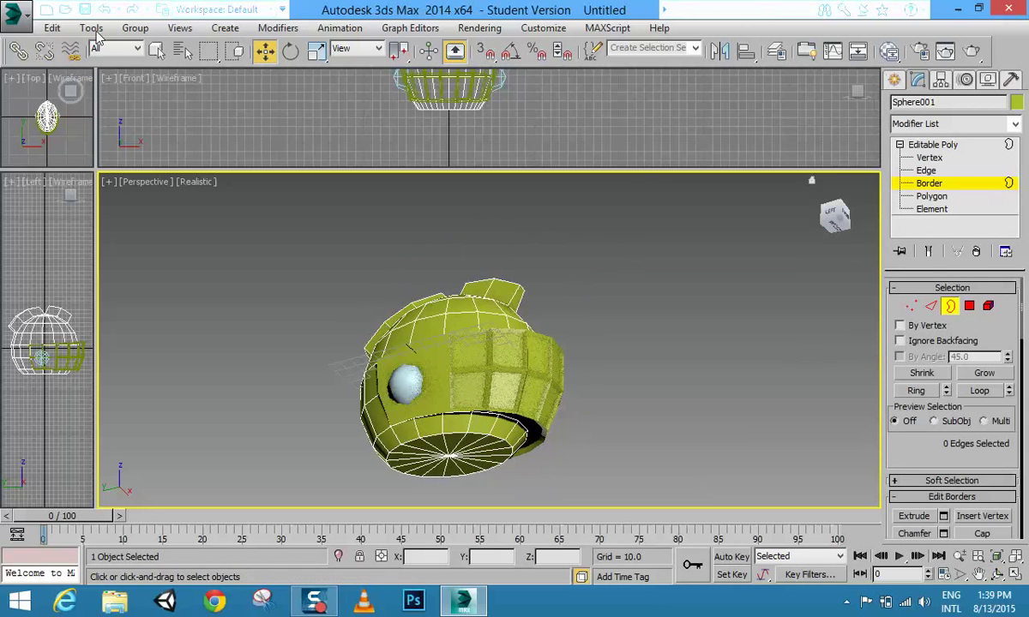
left_click(235, 51)
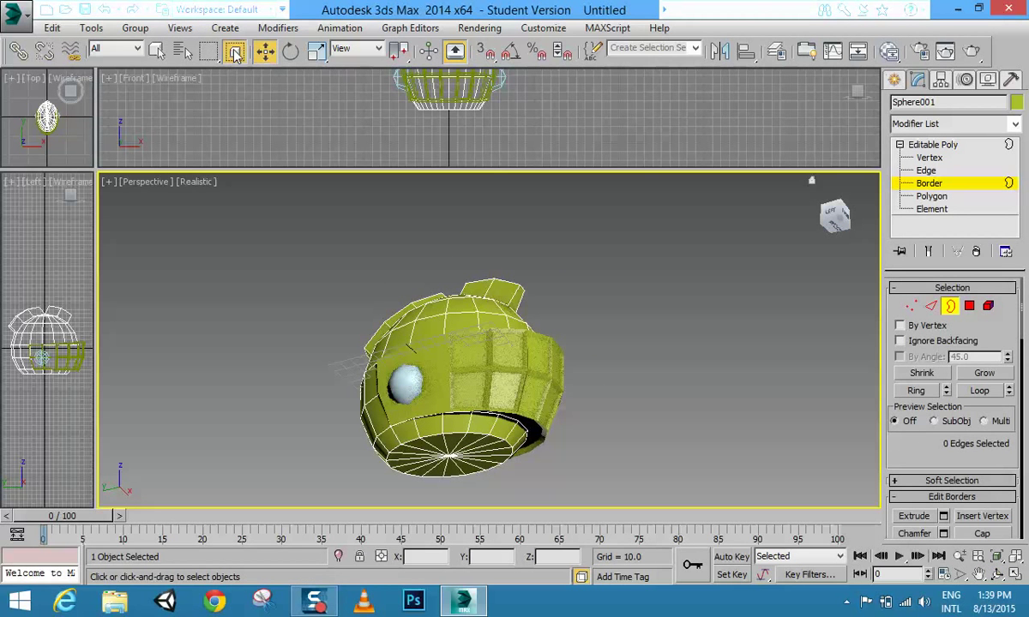
left_click(343, 115)
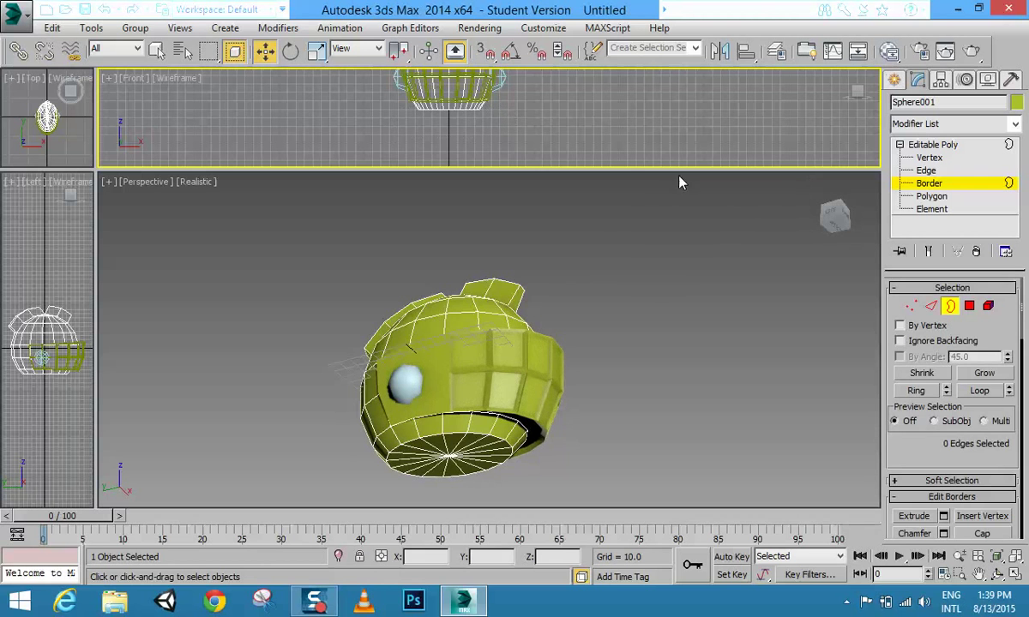
key("4")
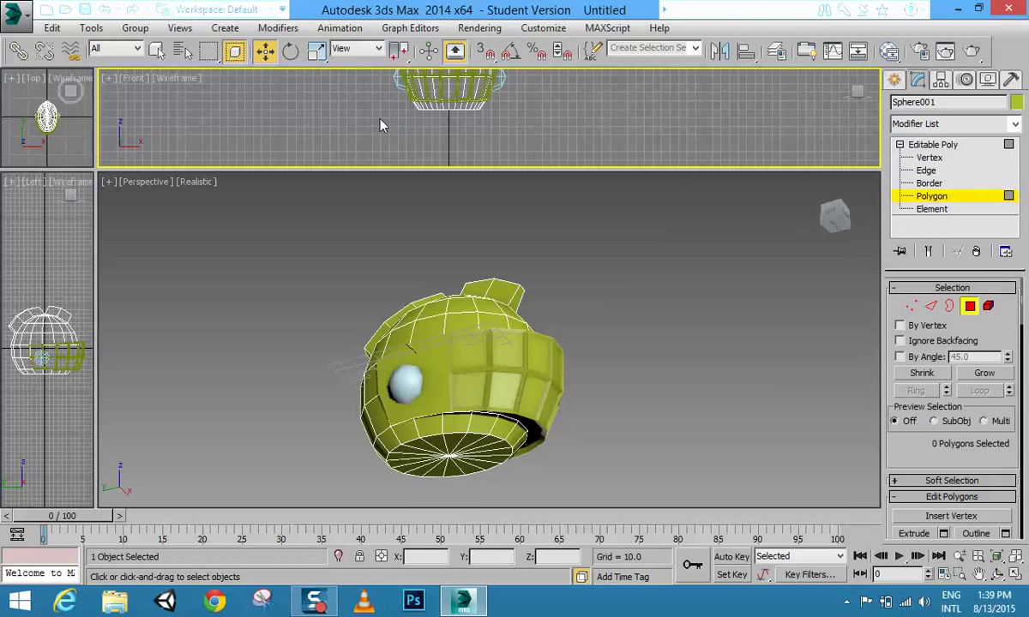
left_click_drag(548, 115, 552, 115)
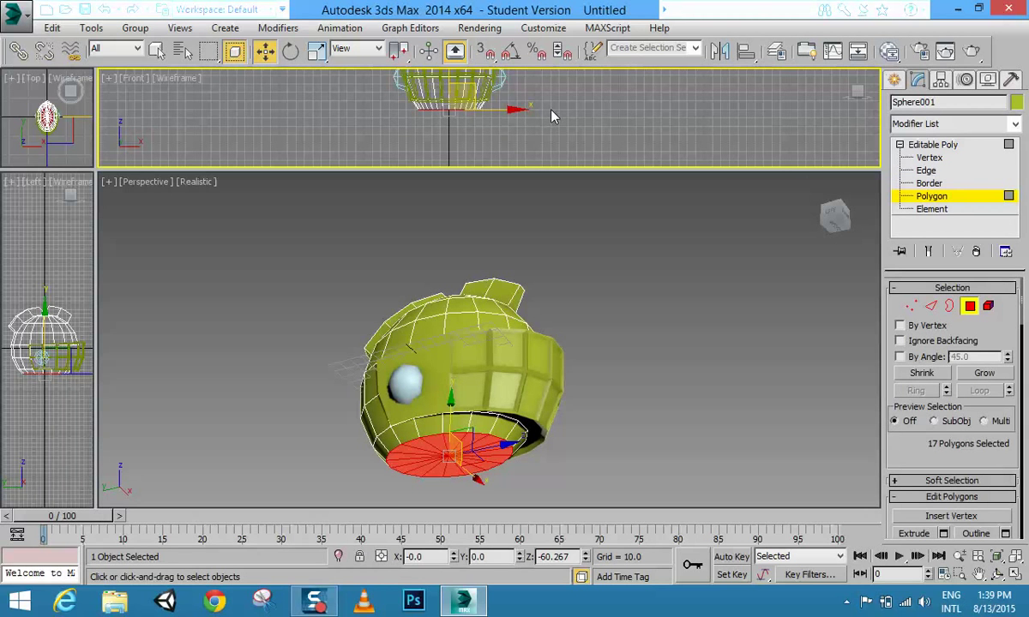
key("Delete")
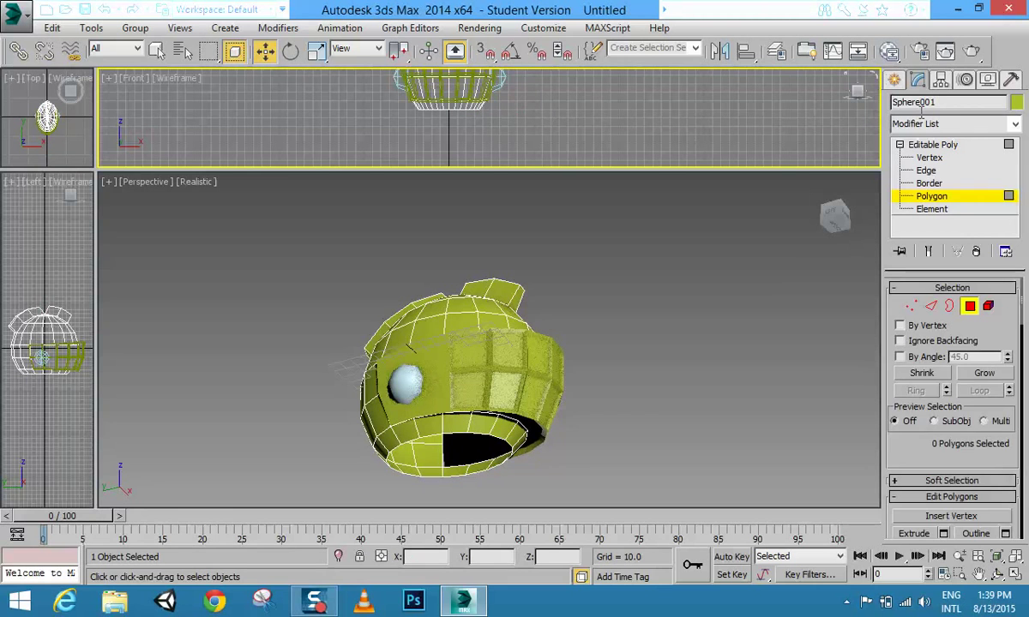
- Apply a Shell modifier to the whole helmet body
left_click(933, 144)
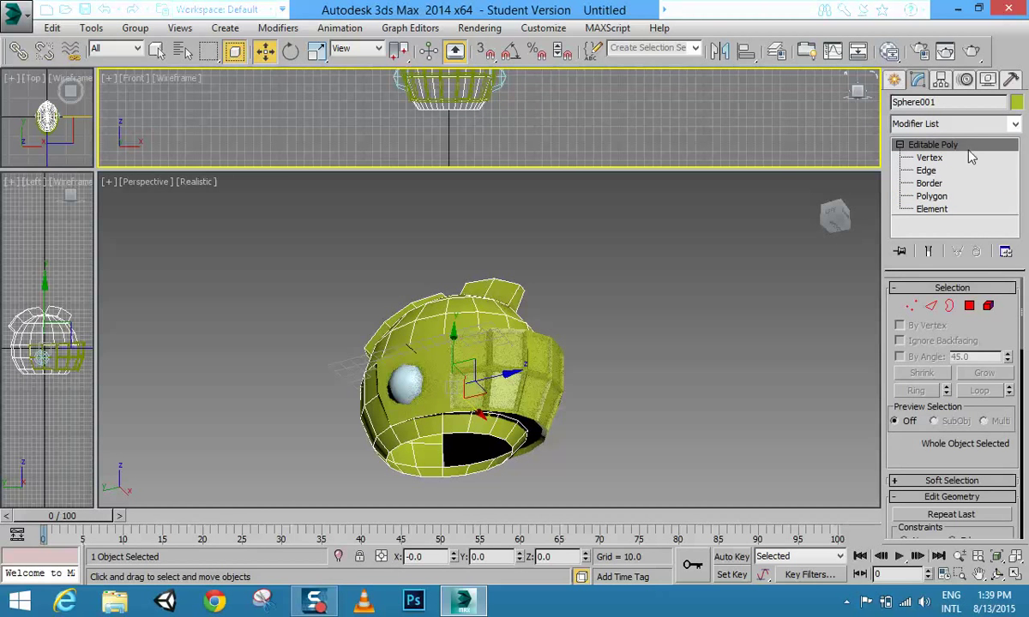
left_click(958, 124)
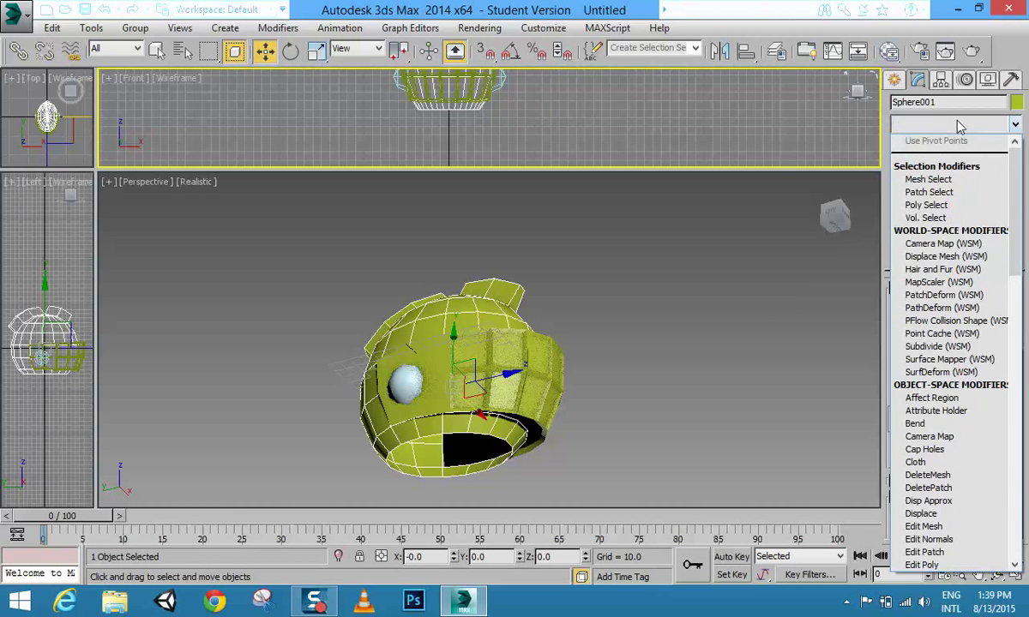
key("s")
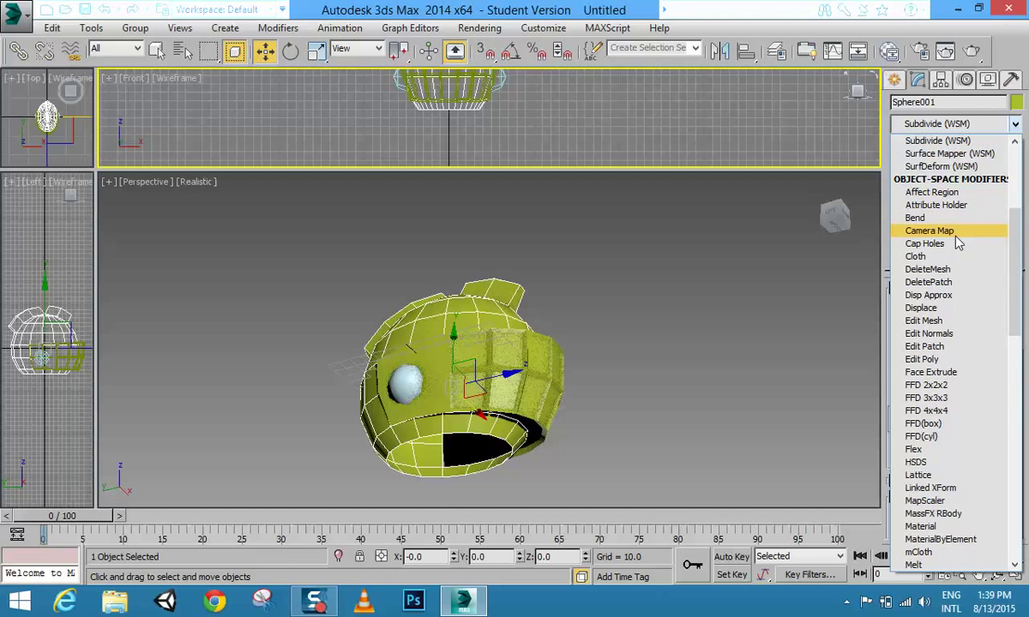
key("s")
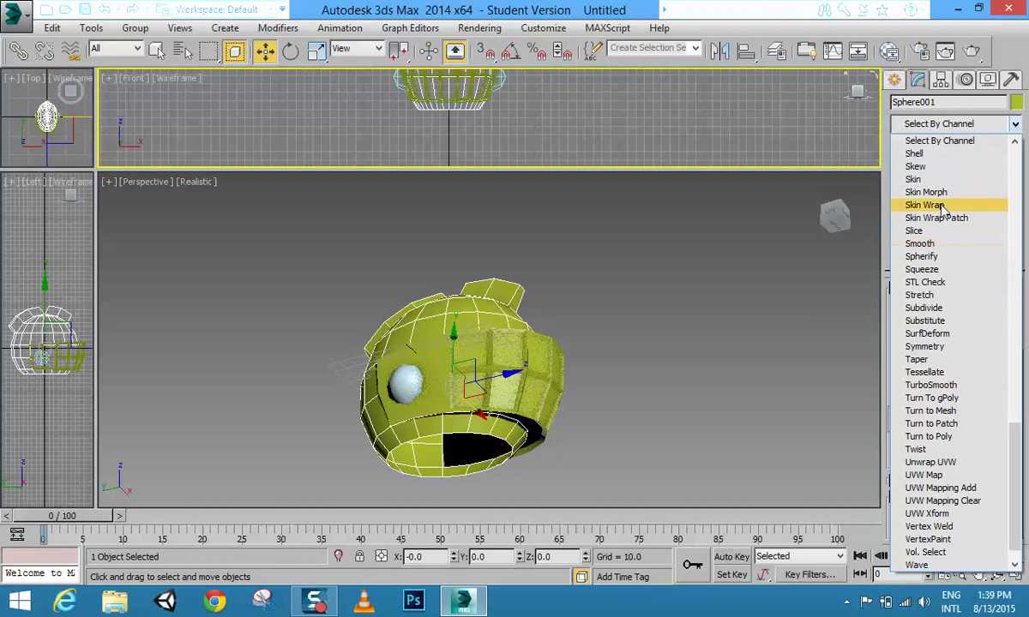
scroll(939, 296, "down", 1)
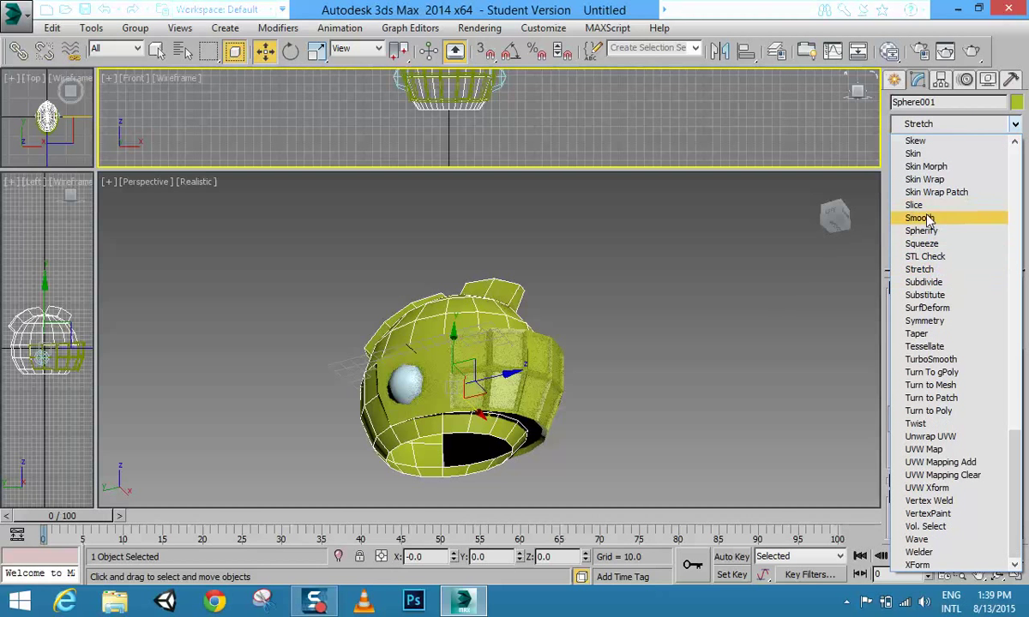
key("Down")
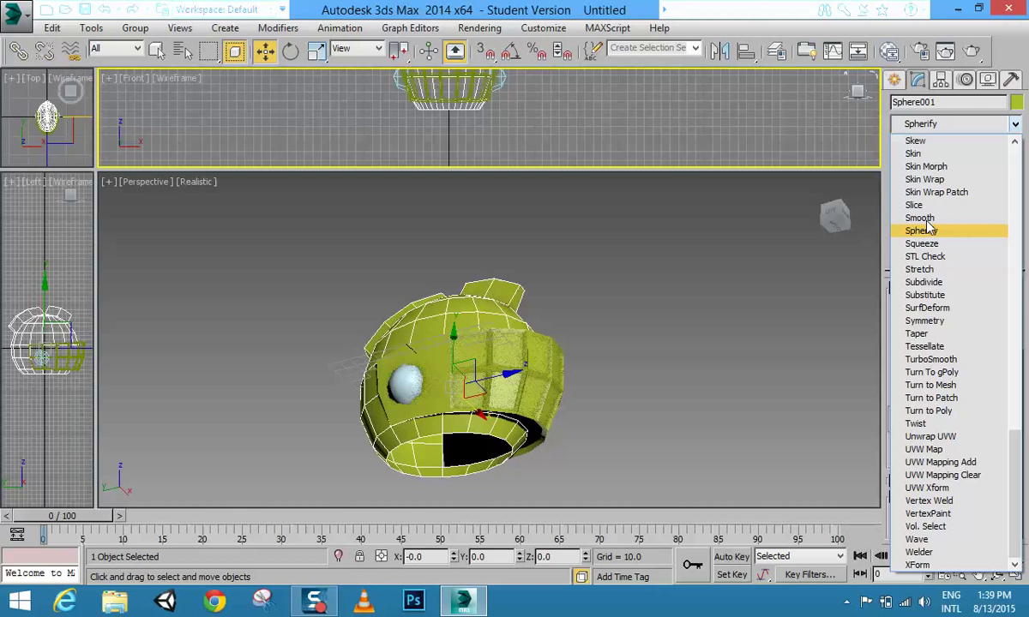
key("Up")
key("Up")
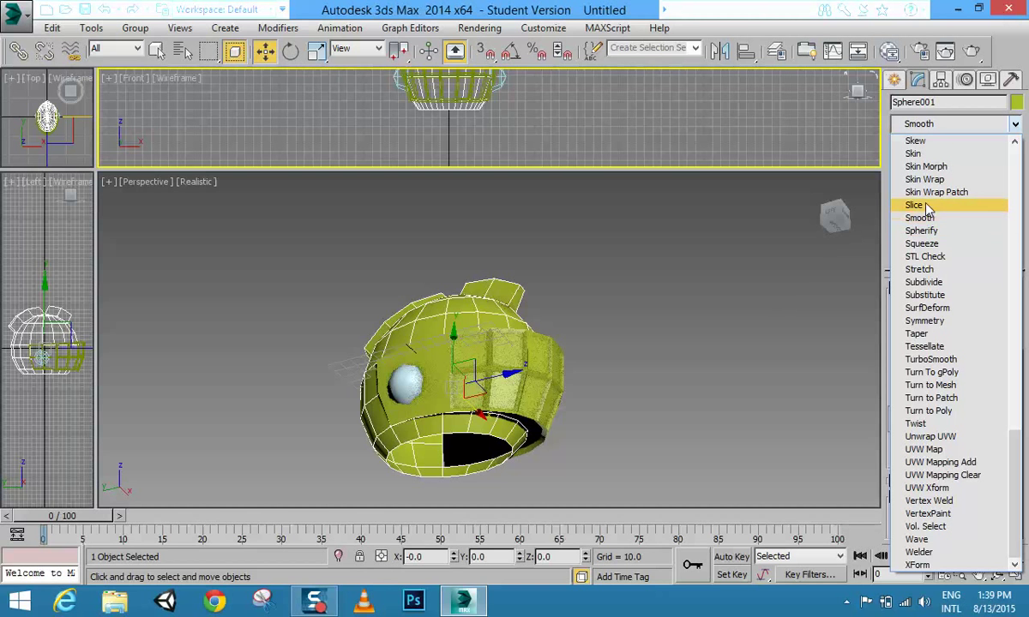
key("Down")
key("Down")
key("Down")
key("Down")
key("Down")
key("Down")
key("Down")
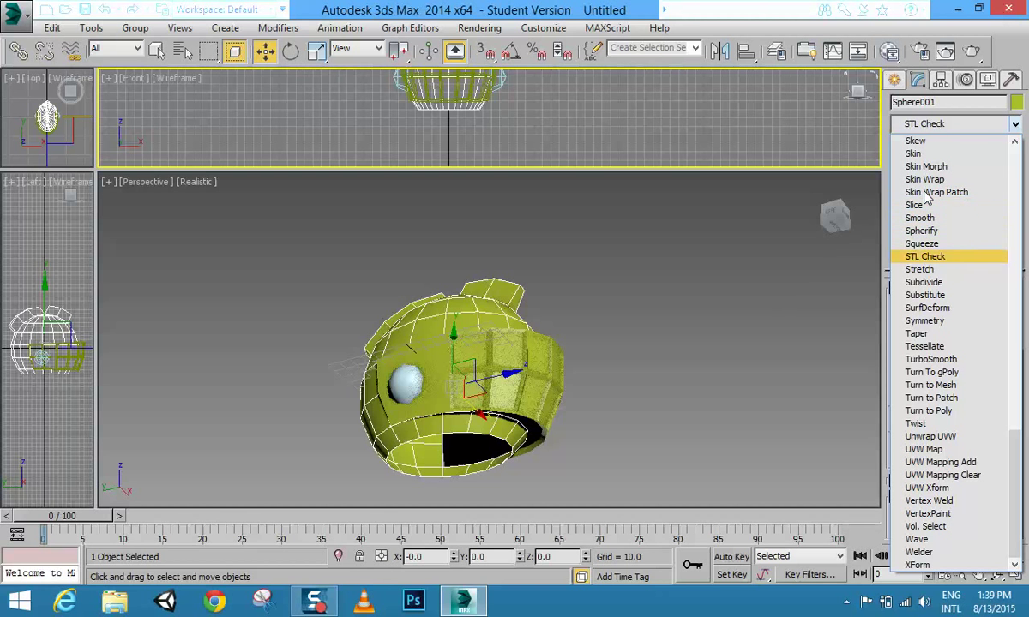
key("Up")
key("Up")
key("Up")
key("Up")
key("Up")
key("Up")
key("Up")
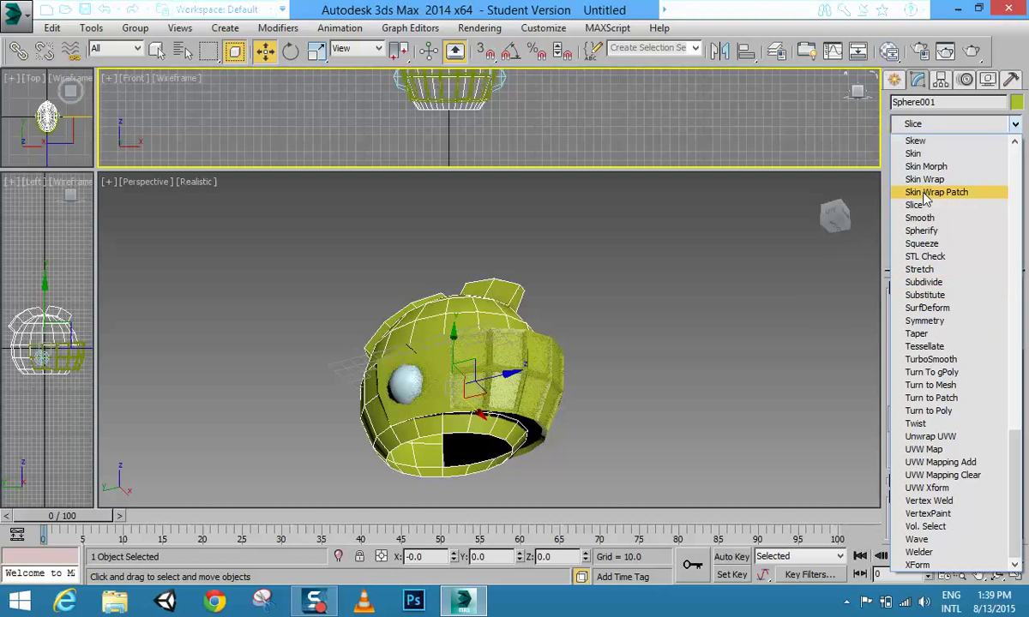
scroll(930, 182, "up", 3)
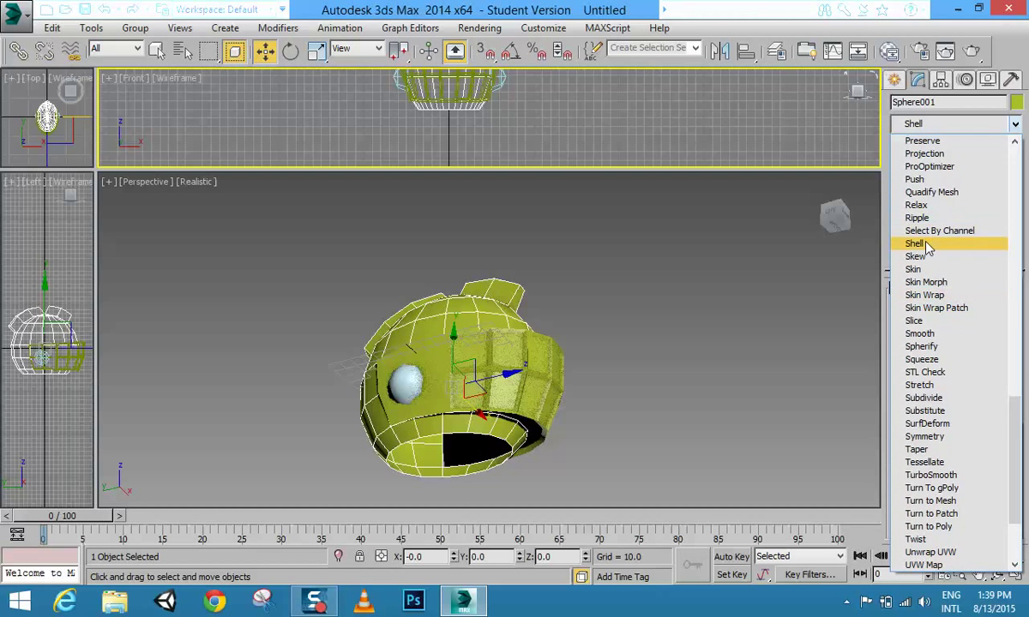
left_click(928, 244)
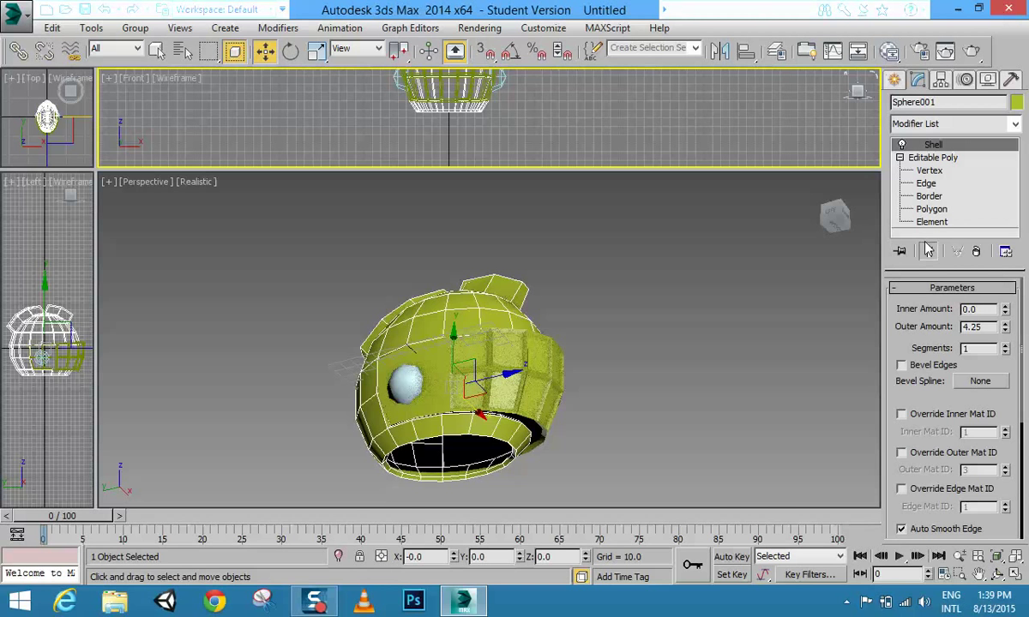
- Set the Shell's outer amount to 0.0 and its inner amount to about 7.9
left_click(928, 250)
left_click_drag(999, 327, 953, 431)
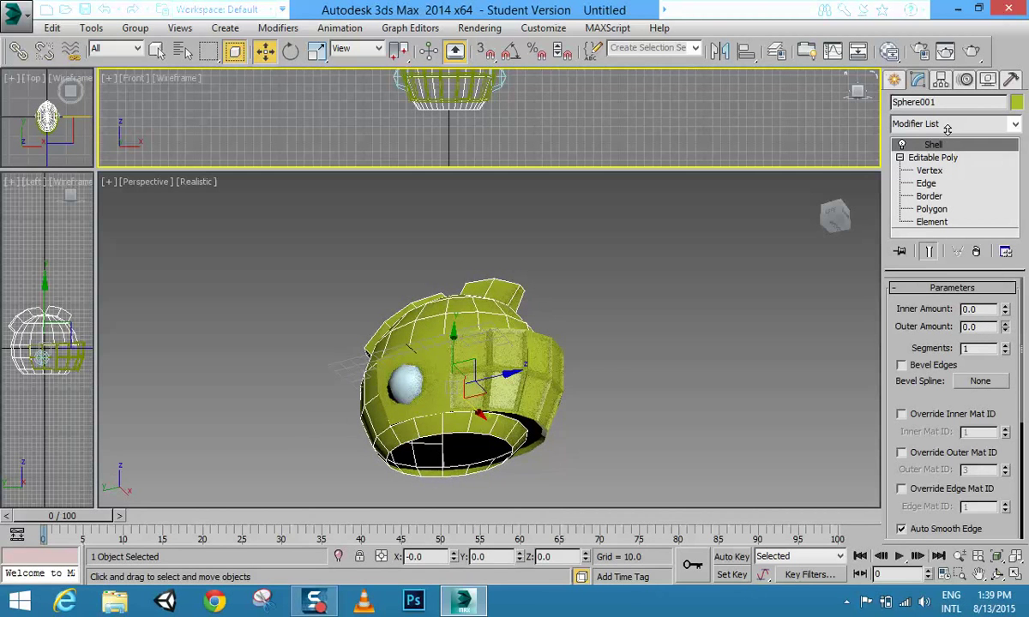
left_click_drag(948, 129, 943, 90)
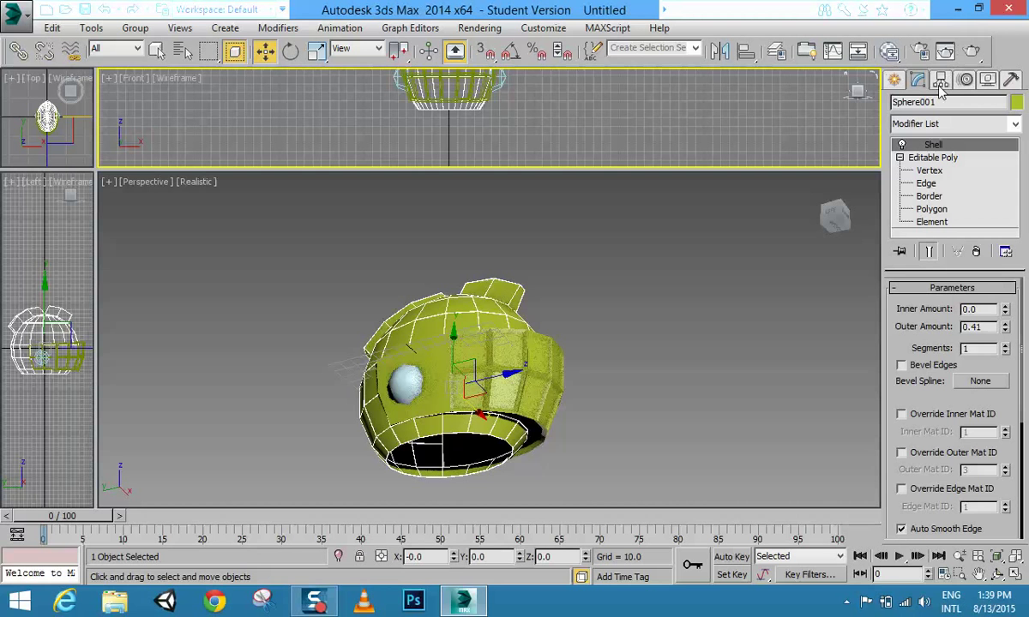
double_click(990, 325)
type("0.0")
double_click(983, 308)
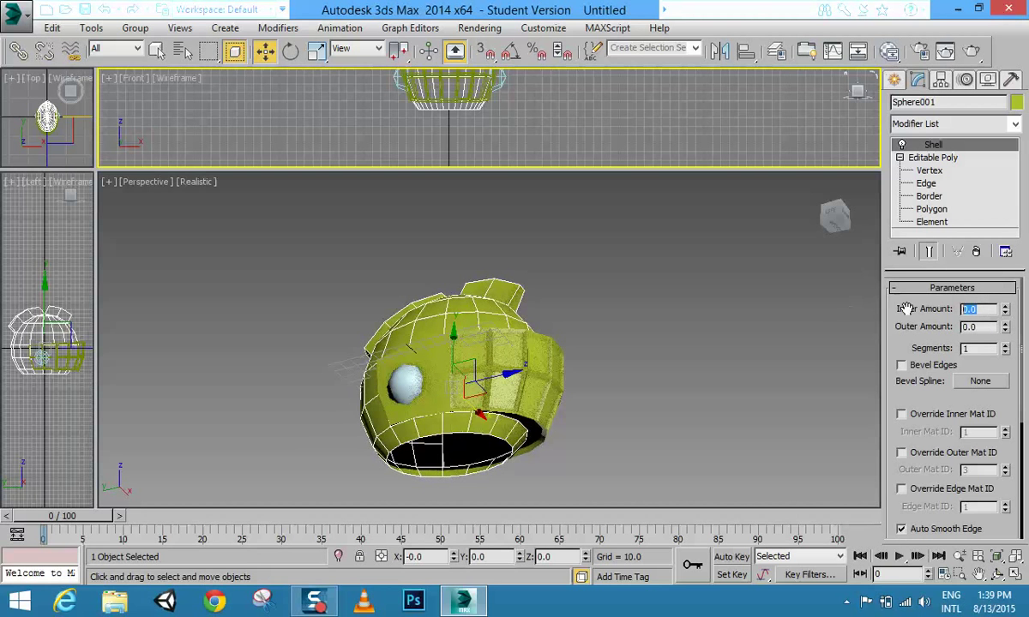
left_click_drag(1005, 307, 921, 266)
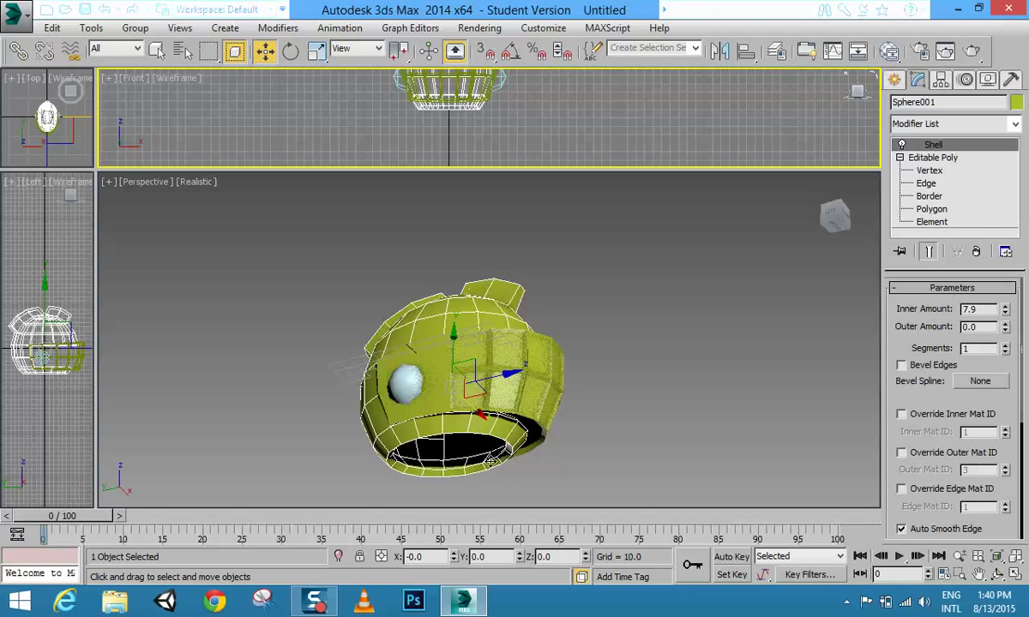
- Select the helmet body, visor and both side hemispheres together and scale them slightly wider along the X axis
left_click_drag(95, 171, 195, 218)
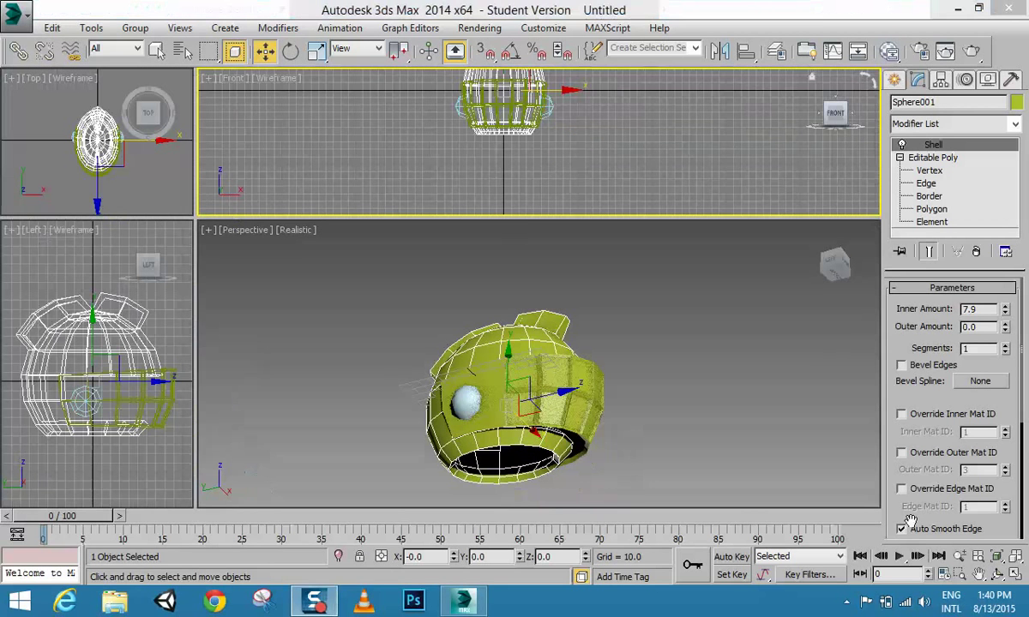
left_click(999, 573)
left_click_drag(509, 299, 446, 360)
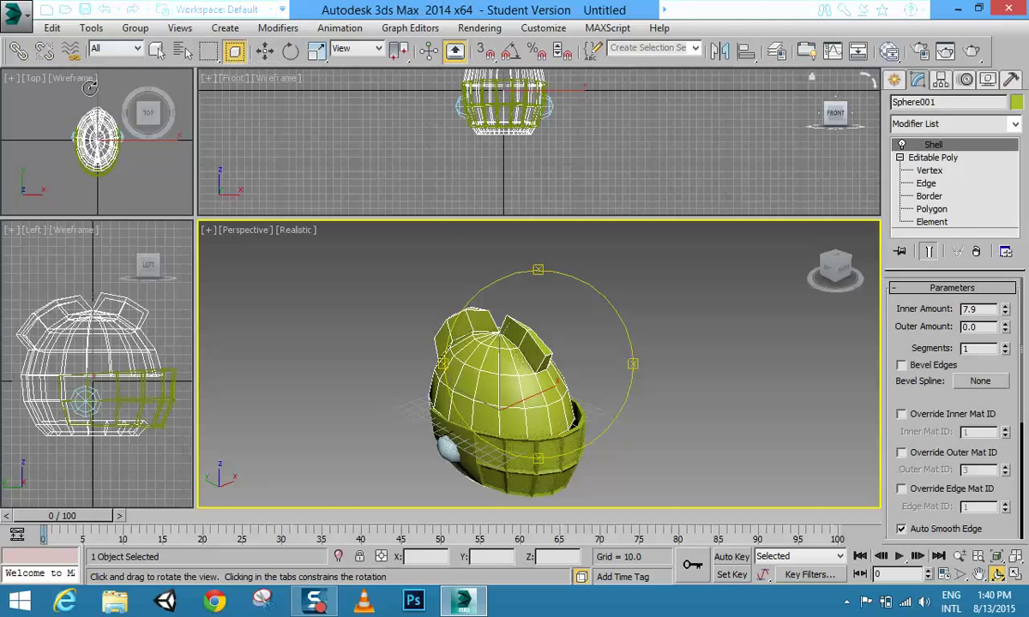
left_click(156, 50)
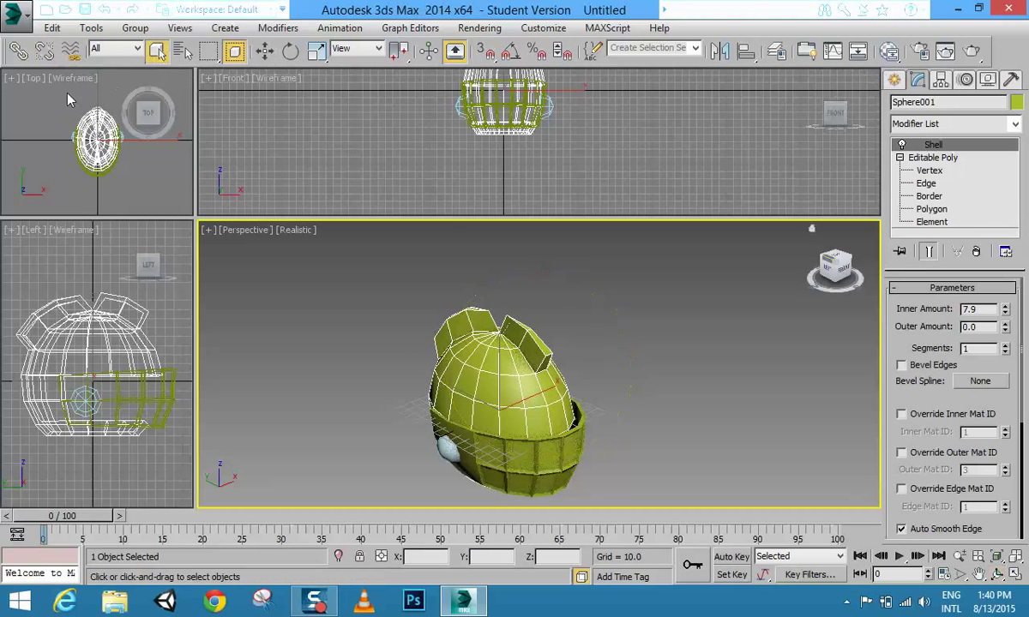
left_click_drag(64, 89, 206, 124)
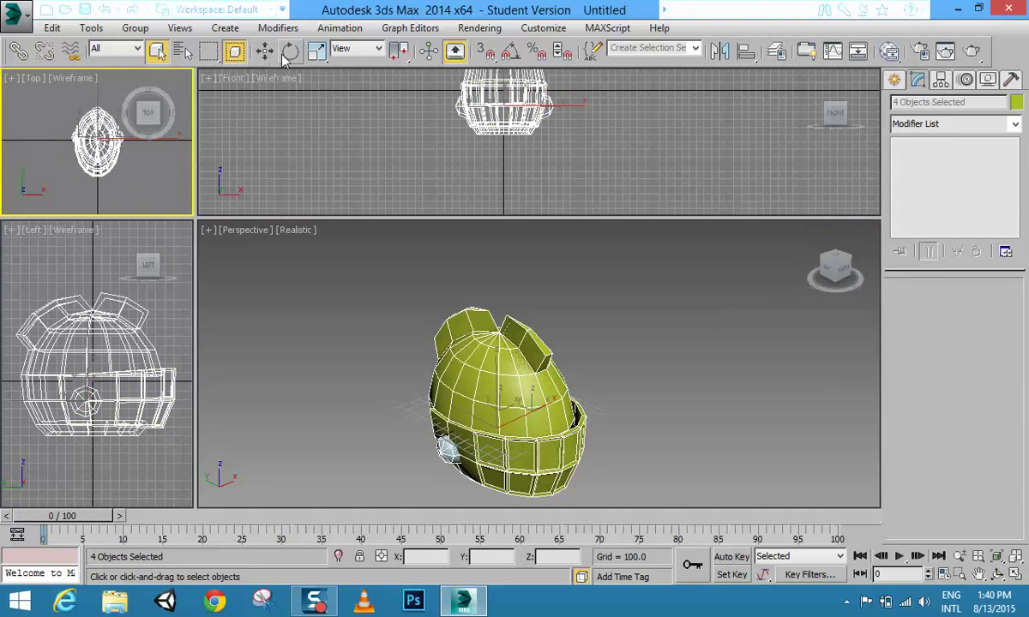
left_click(316, 51)
right_click(150, 155)
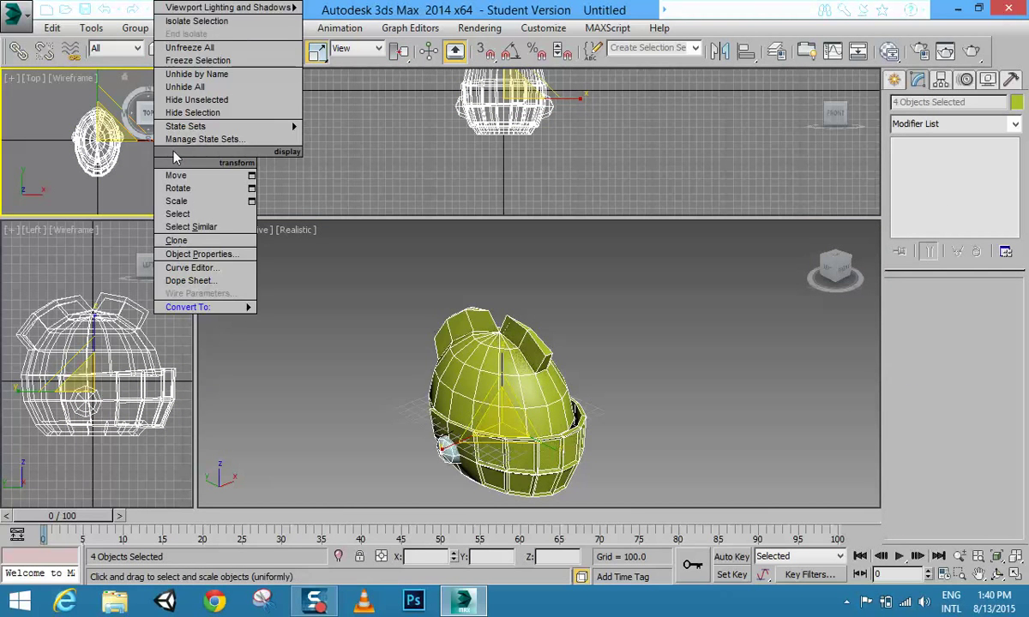
left_click(176, 268)
left_click_drag(160, 136, 175, 140)
left_click(258, 287)
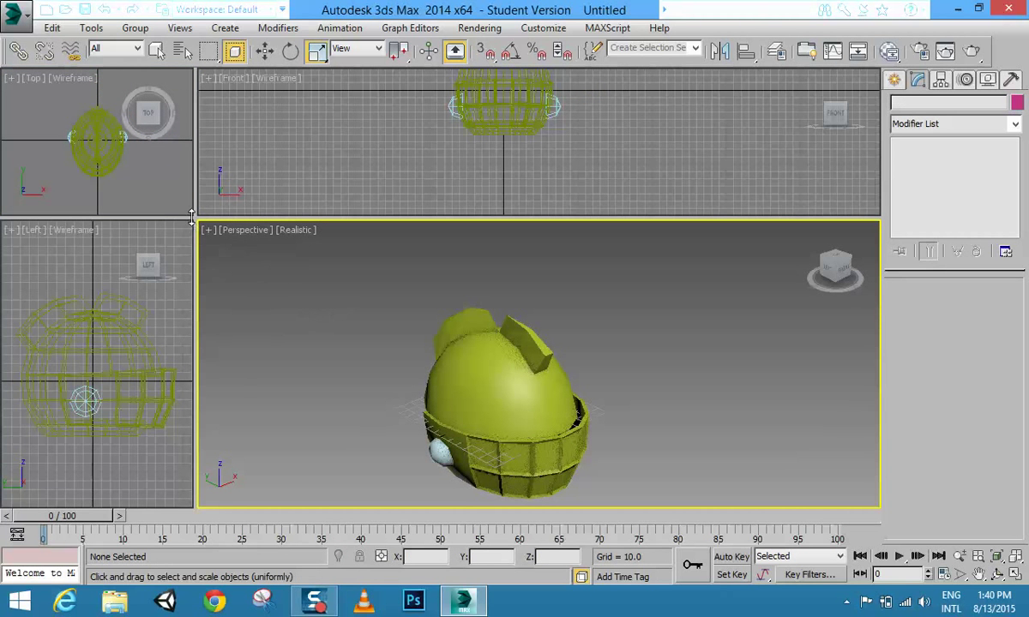
left_click_drag(192, 219, 179, 204)
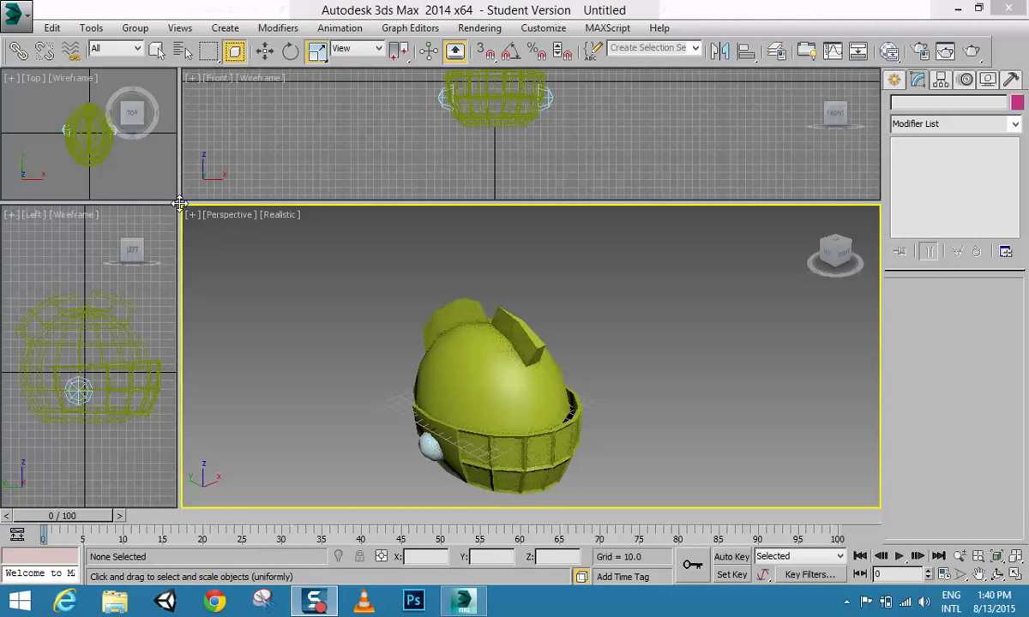